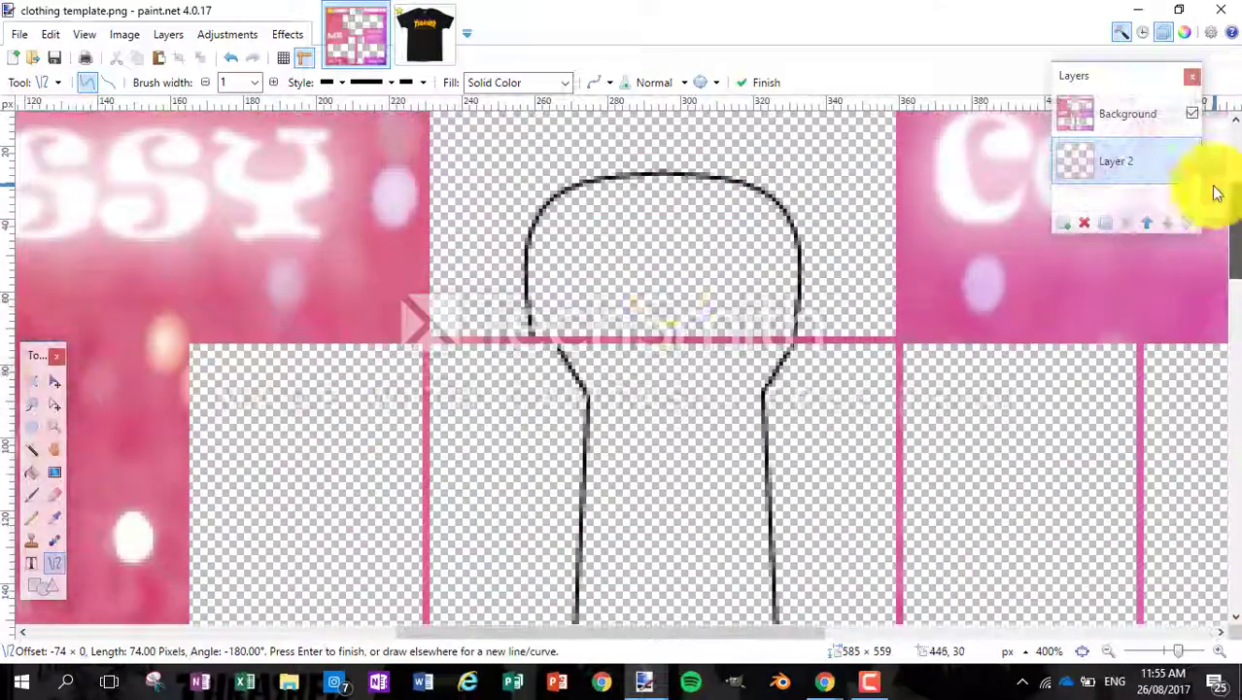
Step: Mirror the left half of the front opening and hem outline on Layer 2 onto the right half, and deselect
{"action": "left_click_drag", "start_coordinate": [431, 337], "coordinate": [677, 147]}
{"action": "left_click", "coordinate": [53, 387]}
{"action": "key", "text": "ctrl+minus"}
{"action": "key", "text": "ctrl+minus"}
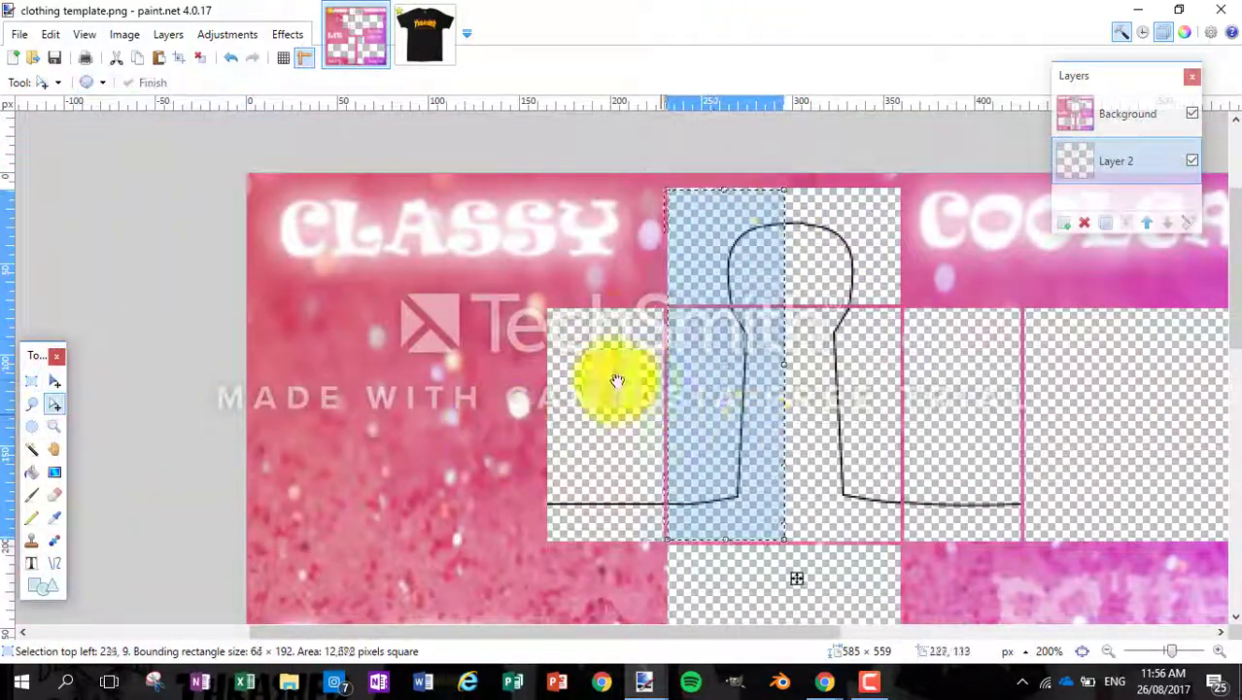
{"action": "key", "text": "m"}
{"action": "left_click_drag", "start_coordinate": [544, 382], "coordinate": [963, 379]}
{"action": "left_click", "coordinate": [200, 60]}
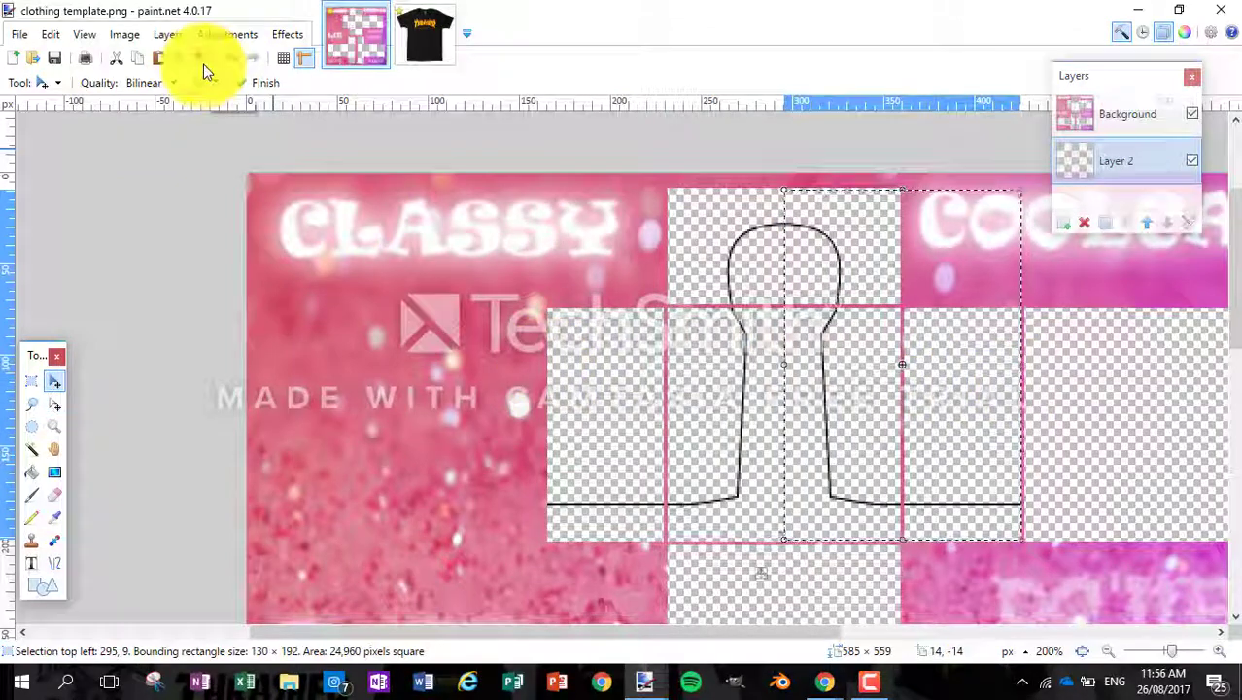
Step: Draw a straight hem line across the back torso piece with the Line tool
{"action": "scroll", "coordinate": [622, 399], "scroll_direction": "right", "scroll_amount": 5}
{"action": "left_click", "coordinate": [55, 563]}
{"action": "left_click_drag", "start_coordinate": [631, 633], "coordinate": [554, 632]}
{"action": "key", "text": "Return"}
Step: Copy a rectangle of plain black fabric, about 241 × 242 pixels, from below the logo in the T-shirt image
{"action": "key", "text": "ctrl+Tab"}
{"action": "key", "text": "s"}
{"action": "left_click_drag", "start_coordinate": [507, 360], "coordinate": [687, 555]}
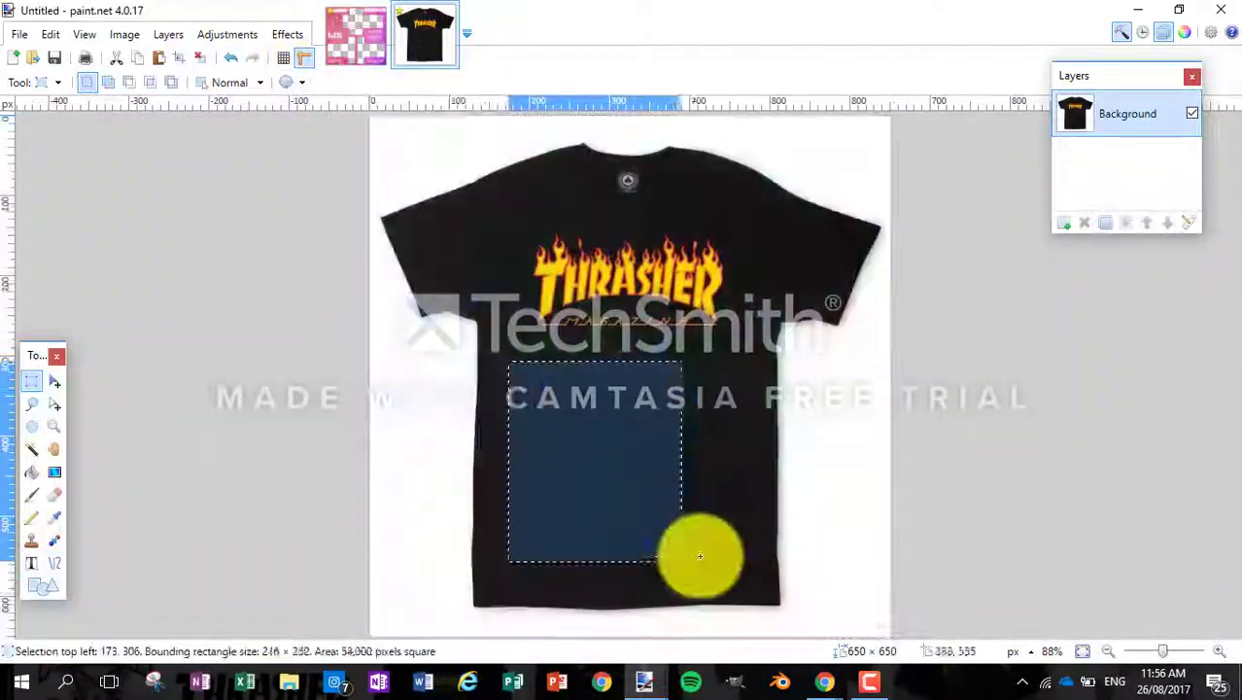
{"action": "key", "text": "ctrl+c"}
Step: Paste the black fabric into a new layer of the clothing template and stretch it over all the torso pieces
{"action": "key", "text": "ctrl+Tab"}
{"action": "key", "text": "ctrl+shift+v"}
{"action": "left_click_drag", "start_coordinate": [647, 199], "coordinate": [715, 195]}
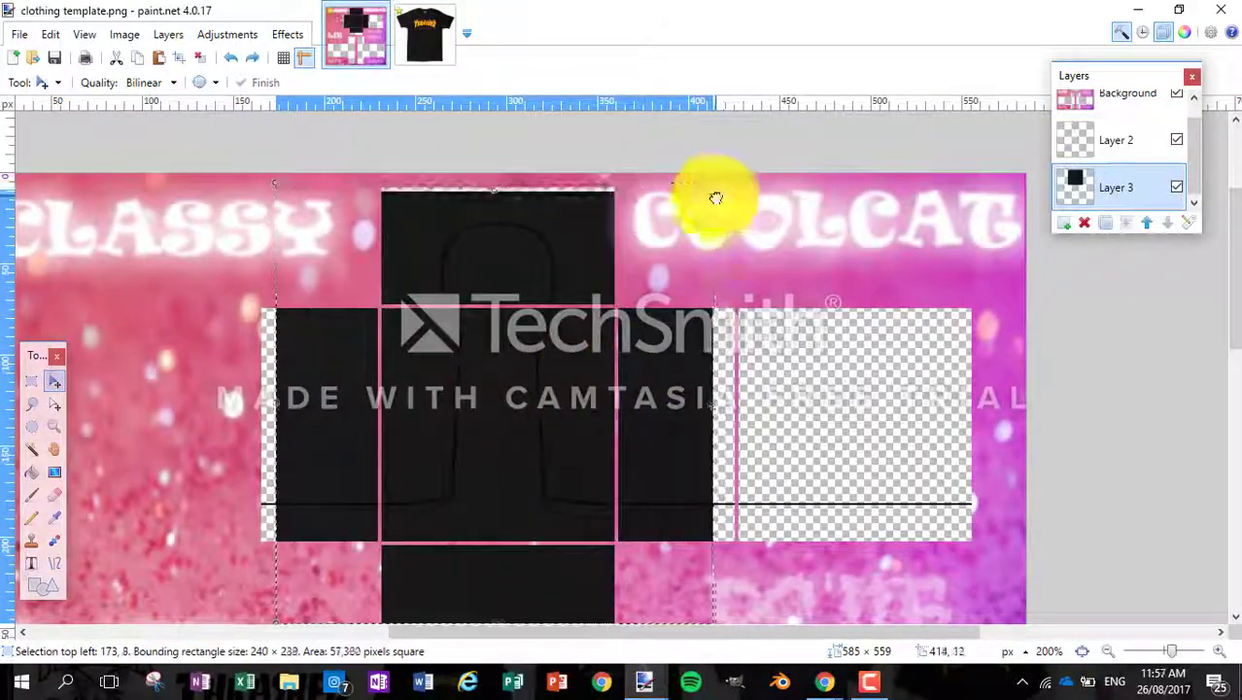
{"action": "left_click_drag", "start_coordinate": [715, 423], "coordinate": [951, 388]}
{"action": "left_click_drag", "start_coordinate": [277, 423], "coordinate": [253, 402]}
Step: Hide Layer 3 and select the front opening and the strips below the hem on Layer 2 with the Magic Wand at 44% tolerance
{"action": "left_click", "coordinate": [31, 449]}
{"action": "left_click", "coordinate": [1128, 146]}
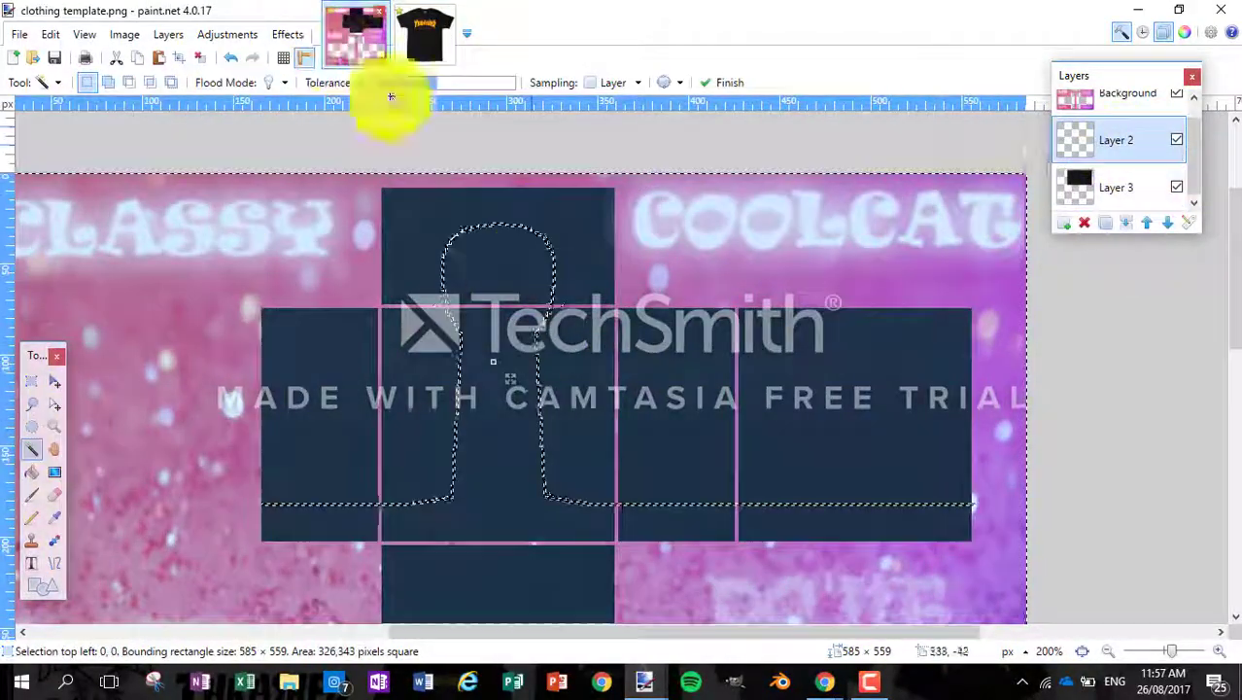
{"action": "left_click", "coordinate": [1176, 187]}
{"action": "left_click", "coordinate": [471, 231]}
{"action": "left_click_drag", "start_coordinate": [437, 84], "coordinate": [427, 83]}
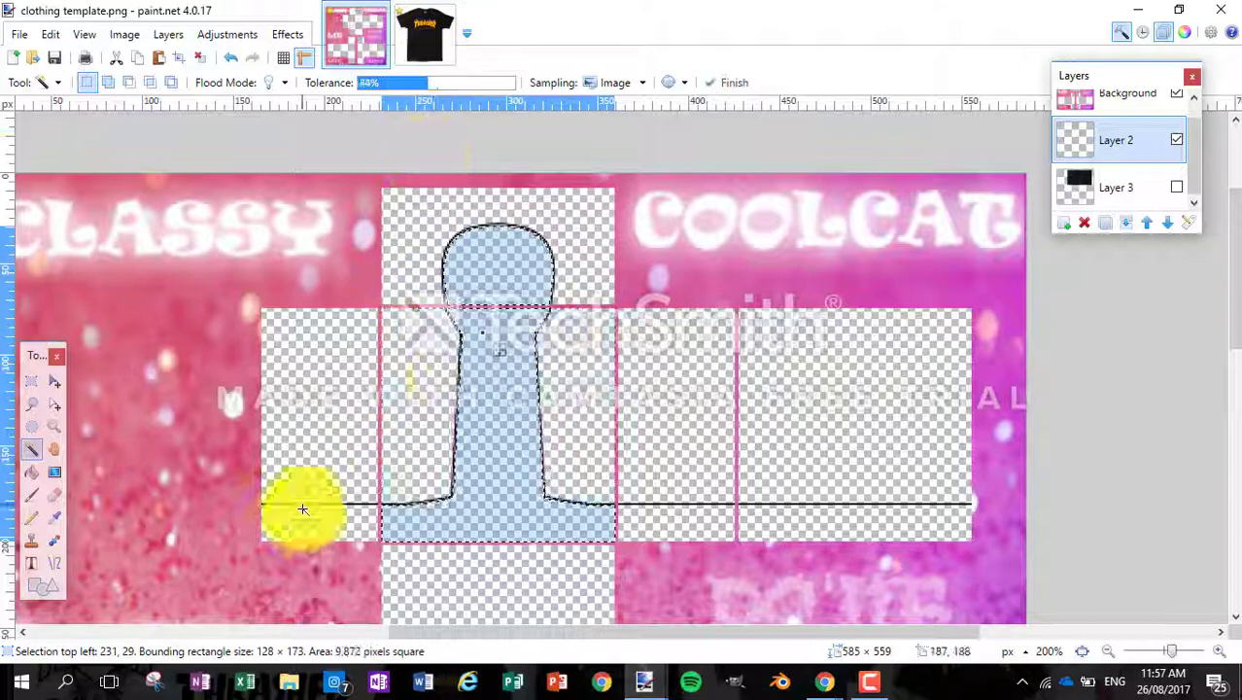
{"action": "left_click", "coordinate": [299, 508]}
Step: Show Layer 3 again and delete its black fabric within the selected opening and hem strips
{"action": "left_click", "coordinate": [1176, 187]}
{"action": "left_click", "coordinate": [1179, 195]}
{"action": "key", "text": "Delete"}
{"action": "key", "text": "ctrl+plus"}
{"action": "key", "text": "ctrl+minus"}
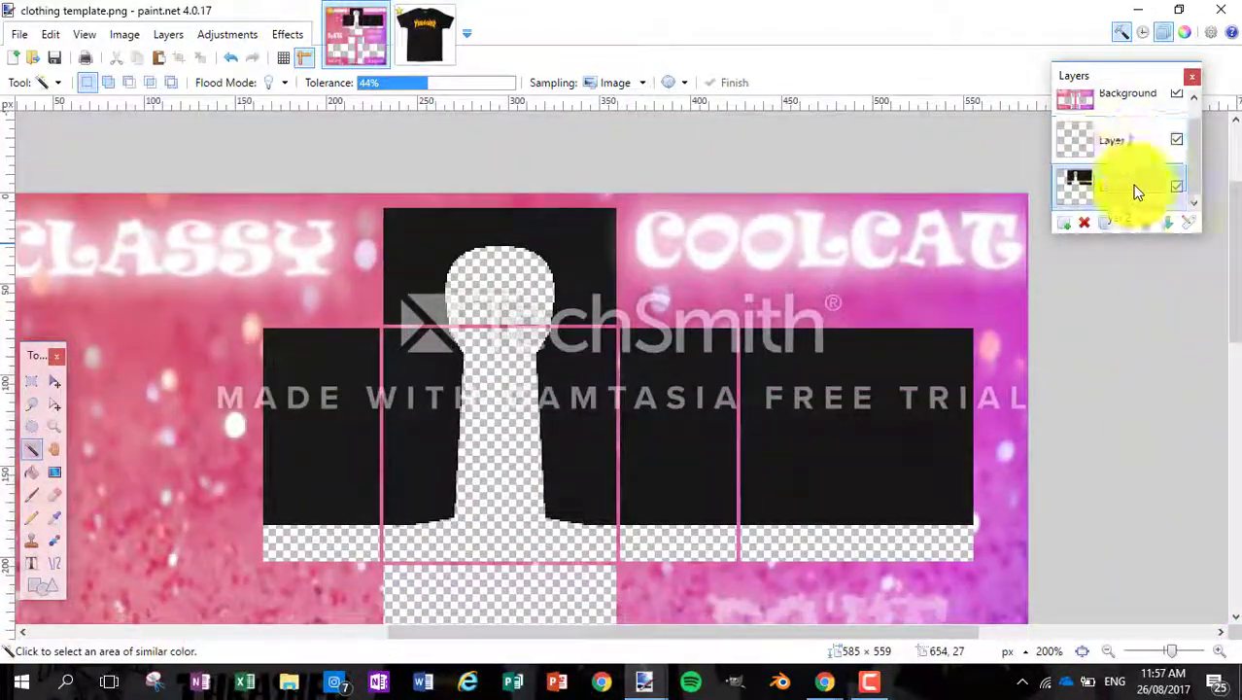
Step: Change the blending mode of Layer 2 in its layer properties
{"action": "left_click", "coordinate": [1118, 141]}
{"action": "key", "text": "ctrl+plus"}
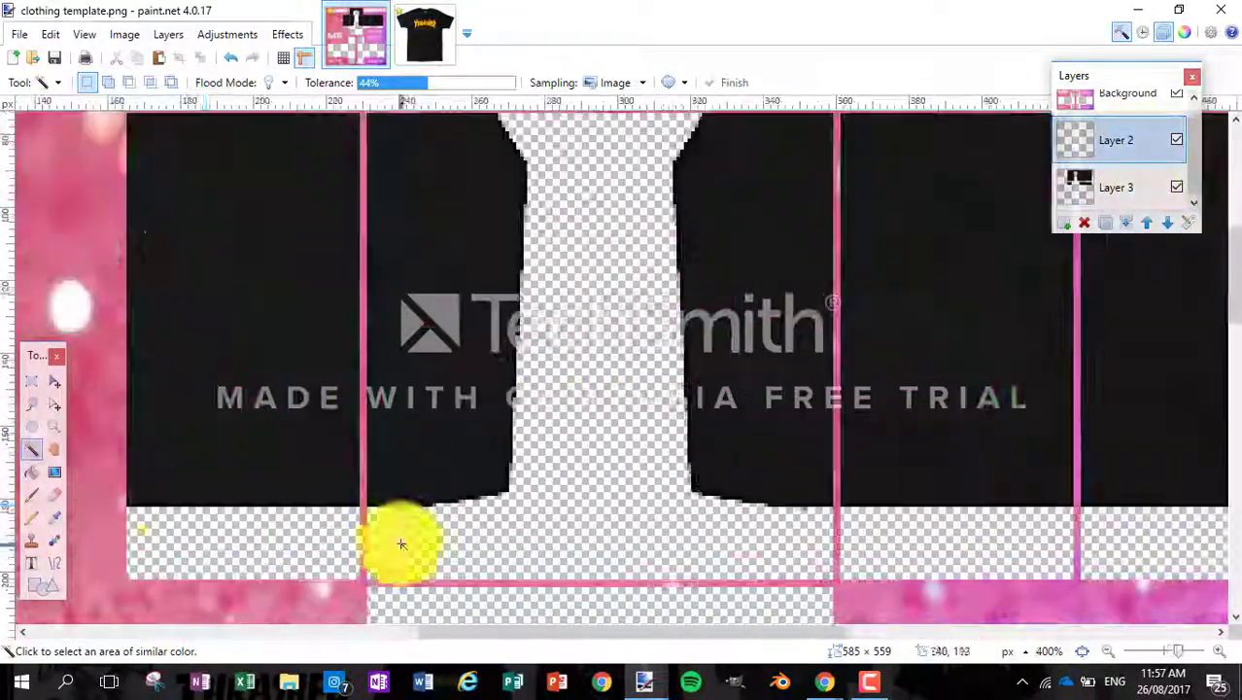
{"action": "key", "text": "e"}
{"action": "key", "text": "ctrl+minus"}
{"action": "key", "text": "F4"}
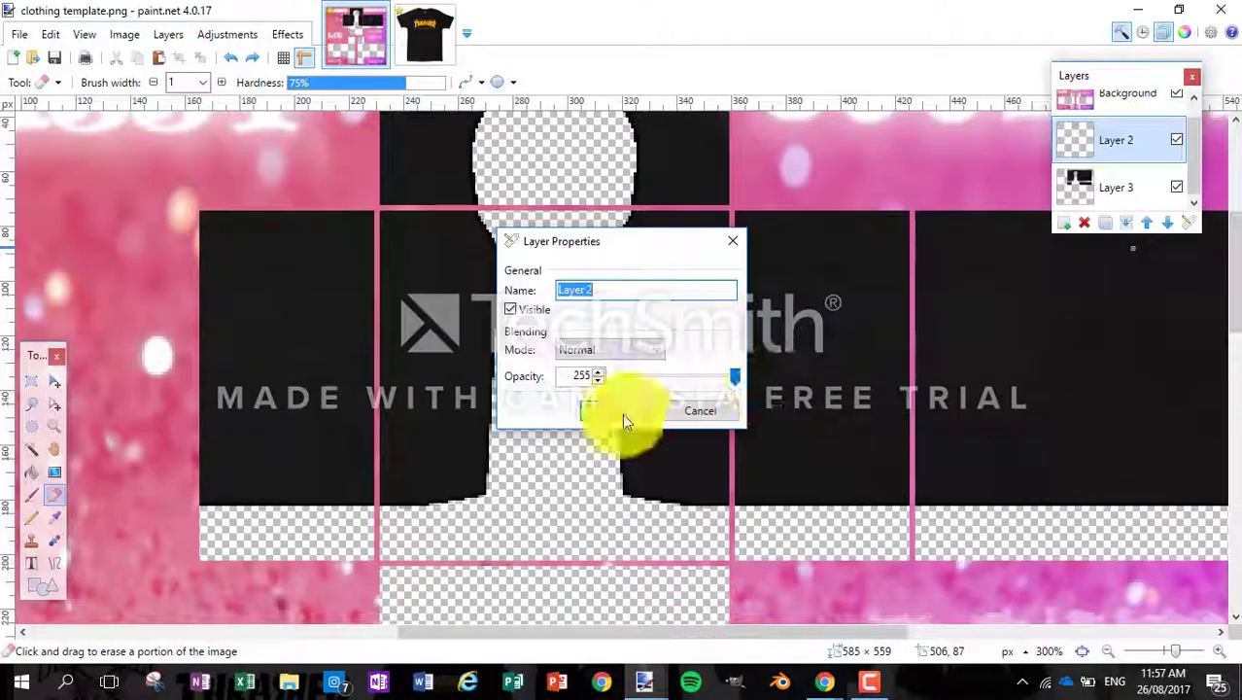
{"action": "left_click", "coordinate": [595, 350]}
{"action": "left_click", "coordinate": [591, 480]}
{"action": "left_click_drag", "start_coordinate": [569, 241], "coordinate": [741, 271]}
{"action": "key", "text": "Return"}
Step: Draw black shading lines 2 pixels wide along the shirt's hem and front opening on Layer 2
{"action": "key", "text": "o"}
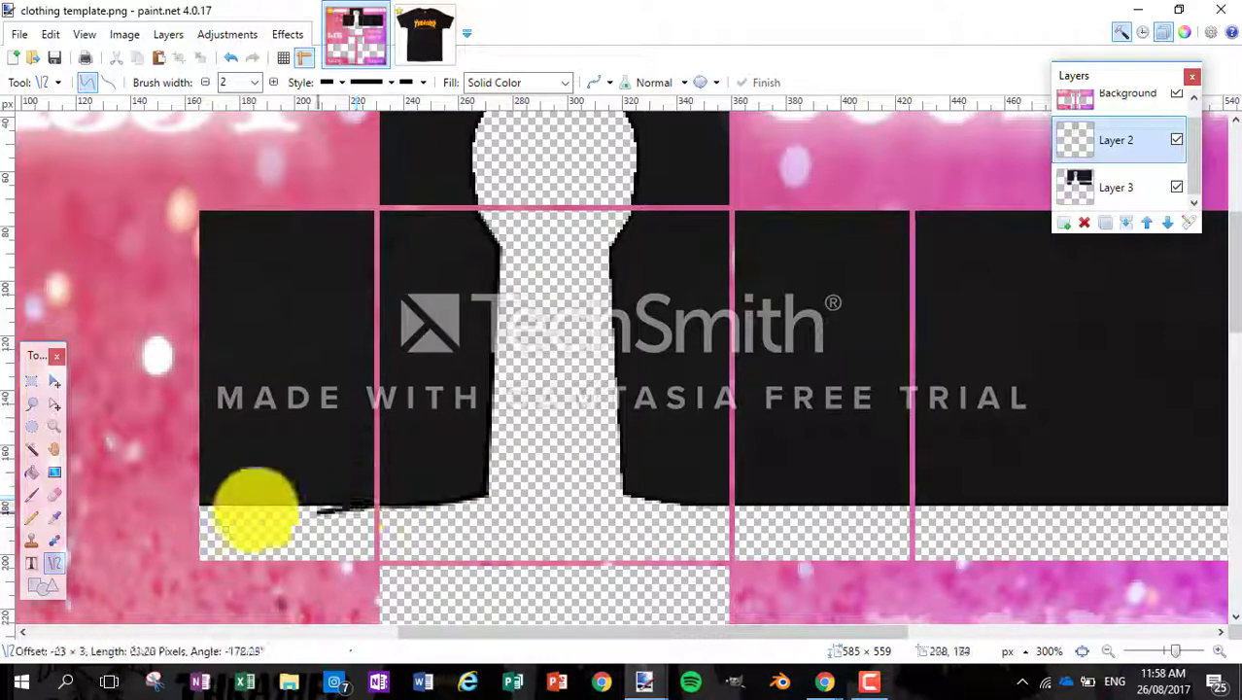
{"action": "left_click_drag", "start_coordinate": [1011, 499], "coordinate": [1178, 498]}
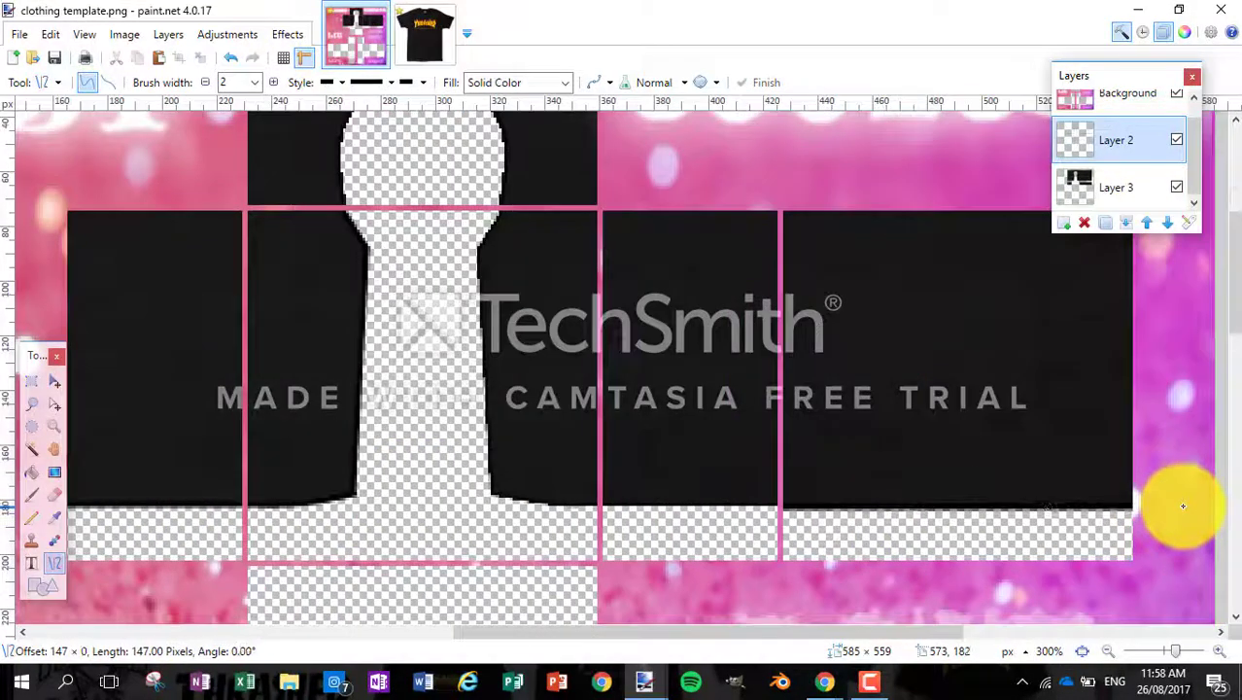
{"action": "scroll", "coordinate": [1158, 397], "scroll_direction": "up", "scroll_amount": 3}
{"action": "key", "text": "Return"}
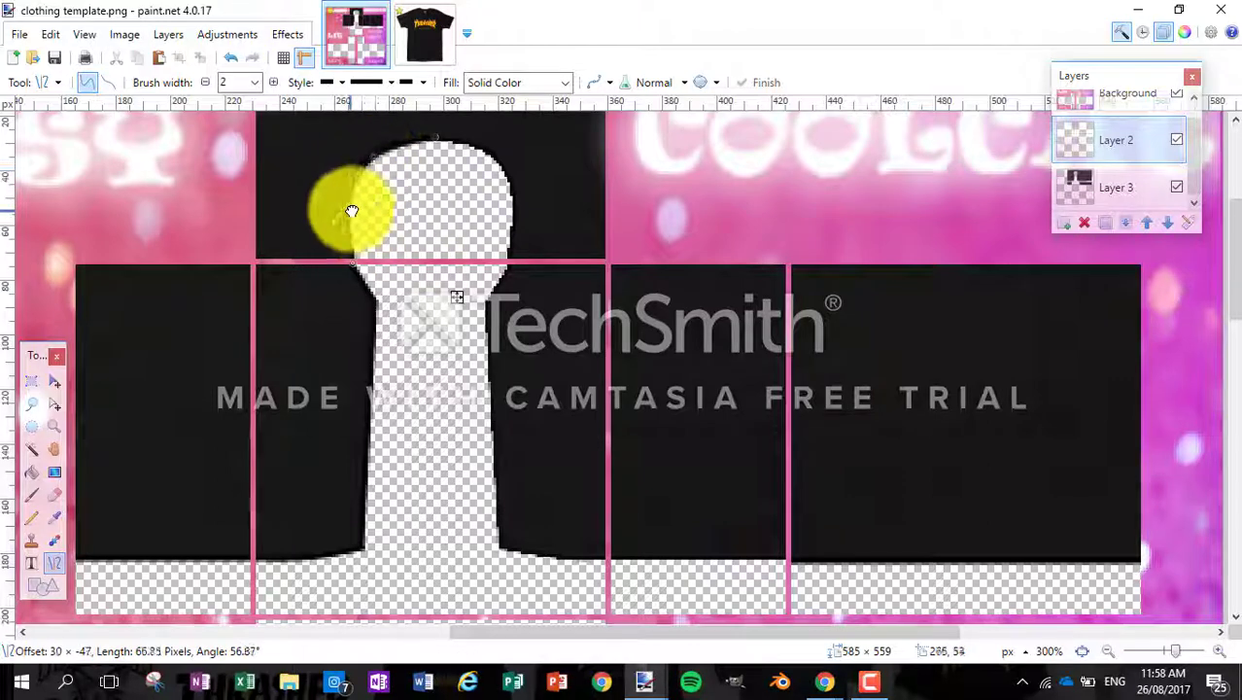
{"action": "scroll", "coordinate": [405, 263], "scroll_direction": "down", "scroll_amount": 1}
{"action": "left_click", "coordinate": [55, 494]}
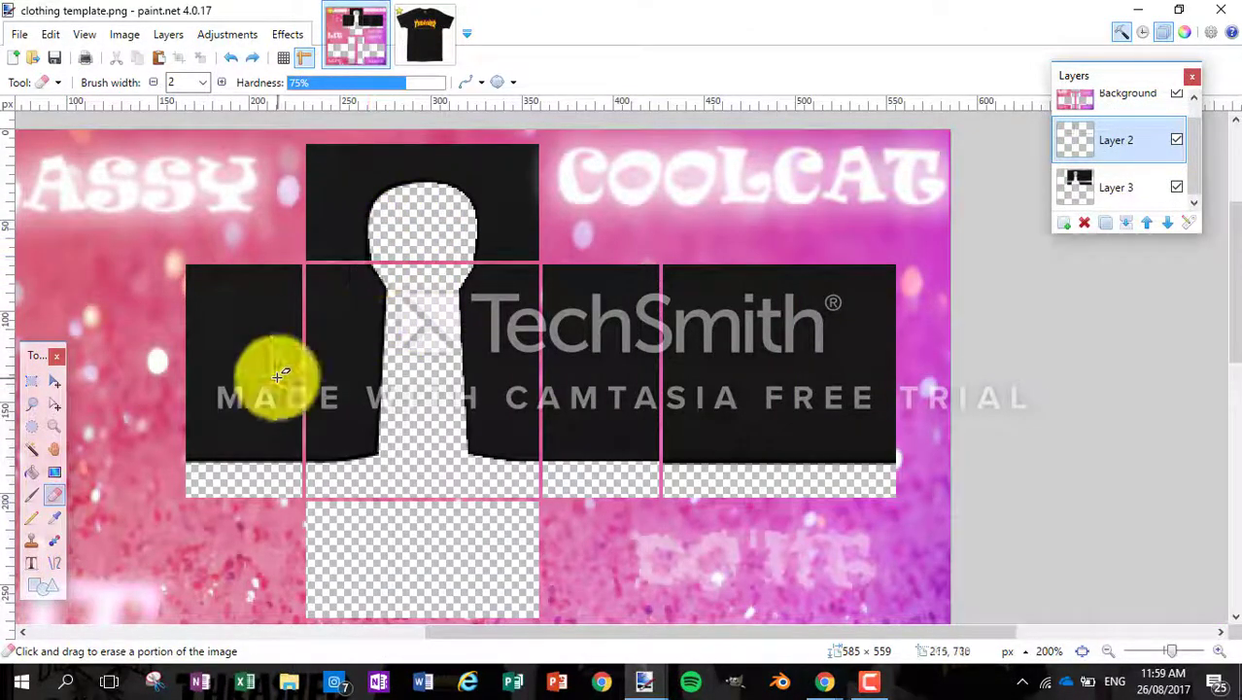
Step: Mirror the shading lines from the left half of the shirt front onto the right half, and deselect
{"action": "left_click", "coordinate": [31, 380]}
{"action": "mouse_move", "coordinate": [309, 498]}
{"action": "left_mouse_down"}
{"action": "mouse_move", "coordinate": [416, 141]}
{"action": "mouse_move", "coordinate": [426, 144]}
{"action": "left_mouse_up"}
{"action": "left_click", "coordinate": [55, 403]}
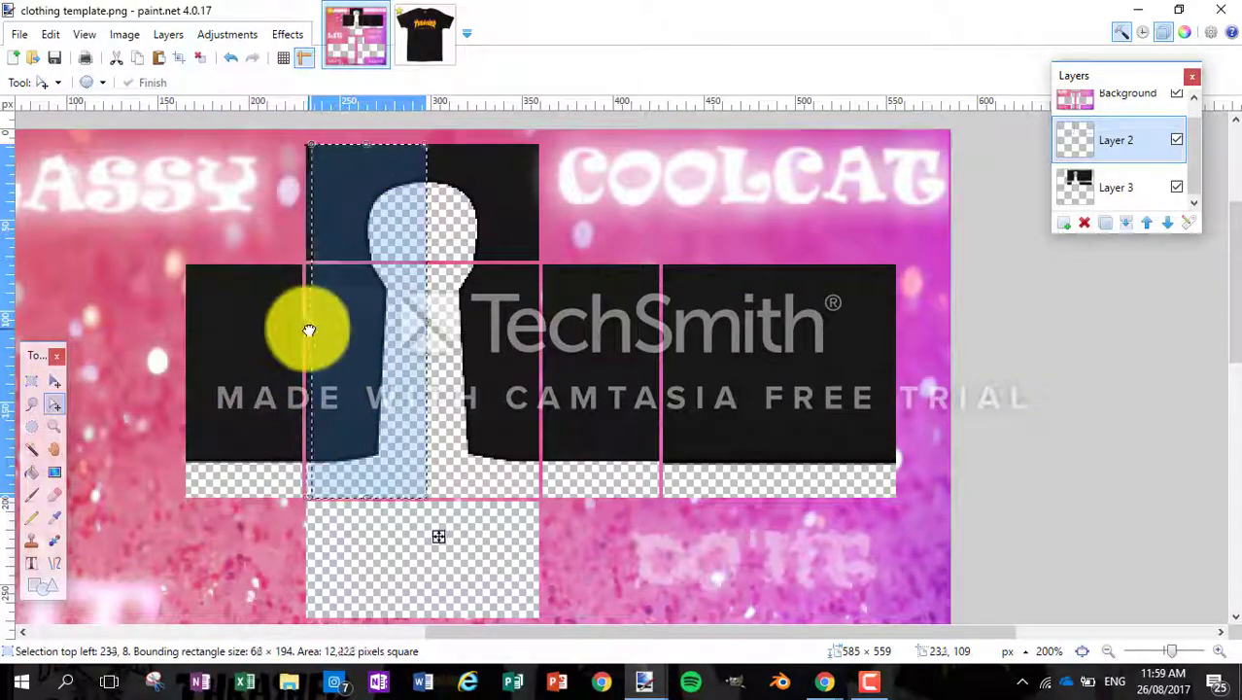
{"action": "left_click_drag", "start_coordinate": [309, 331], "coordinate": [622, 356]}
{"action": "key", "text": "m"}
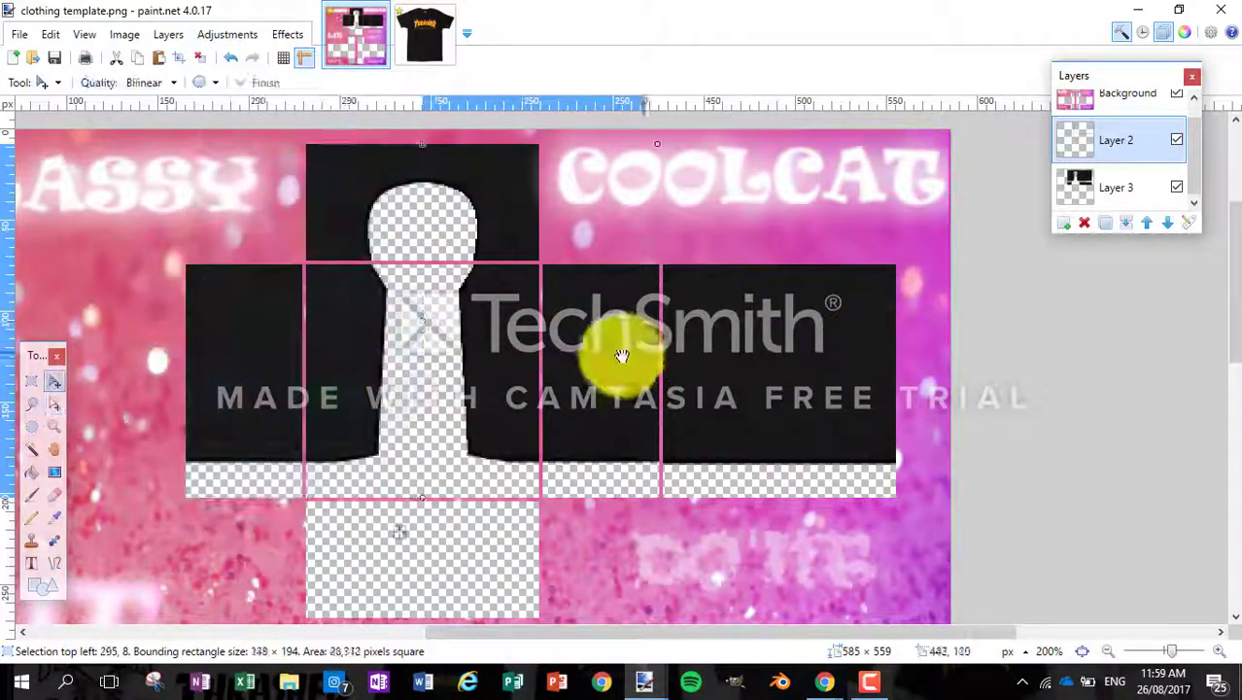
{"action": "left_click", "coordinate": [200, 61]}
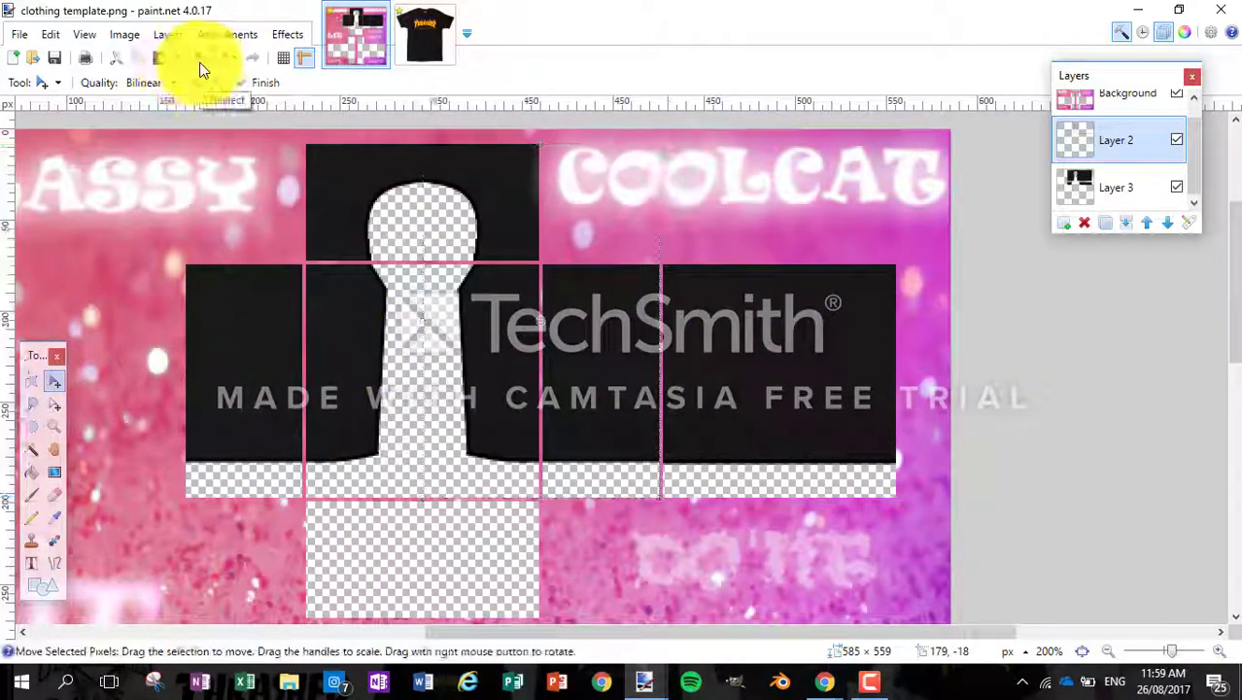
Step: Remove the excess black fabric outside the template pieces on Layer 3 using a Magic Wand selection at 52% tolerance
{"action": "left_click", "coordinate": [1128, 192]}
{"action": "key", "text": "s"}
{"action": "left_click", "coordinate": [31, 448]}
{"action": "left_click", "coordinate": [145, 243]}
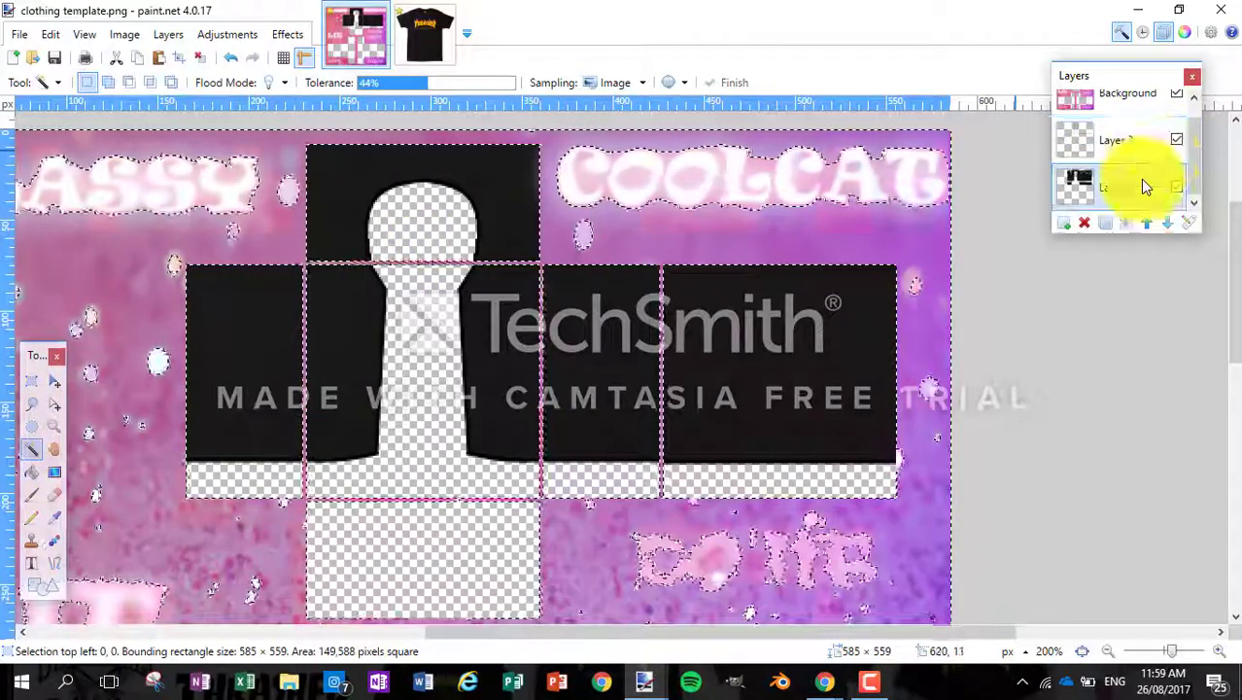
{"action": "left_click_drag", "start_coordinate": [478, 84], "coordinate": [440, 84]}
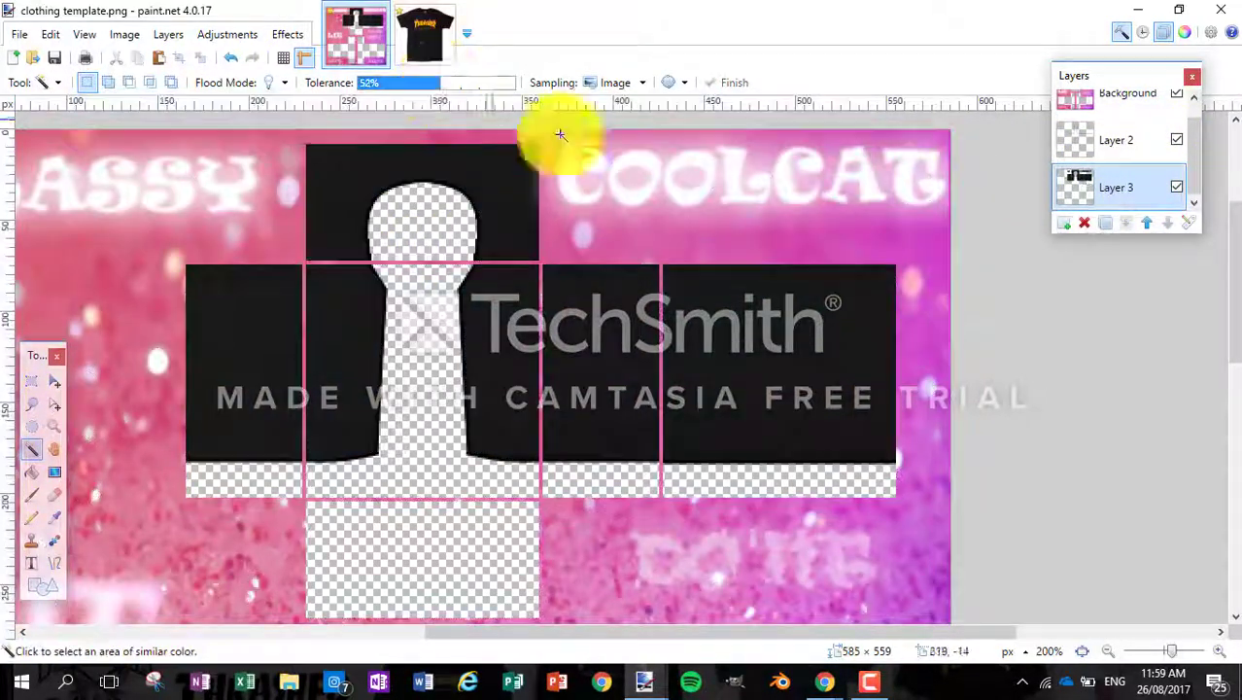
Step: Hide the Background layer to check the artwork for stray pixels outside the pieces, and show it again
{"action": "scroll", "coordinate": [20, 327], "scroll_direction": "left", "scroll_amount": 3}
{"action": "key", "text": "s"}
{"action": "left_click", "coordinate": [1177, 92]}
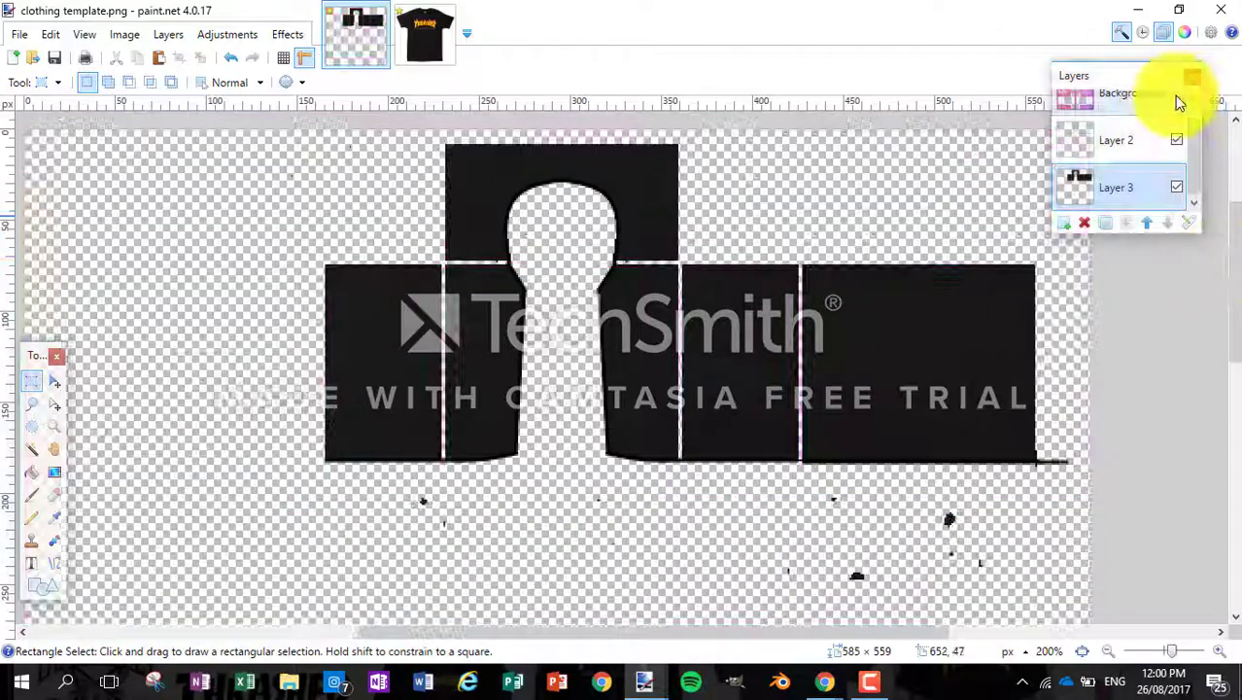
{"action": "left_click", "coordinate": [1178, 92]}
{"action": "scroll", "coordinate": [1099, 615], "scroll_direction": "down", "scroll_amount": 5}
{"action": "scroll", "coordinate": [1230, 234], "scroll_direction": "up", "scroll_amount": 6}
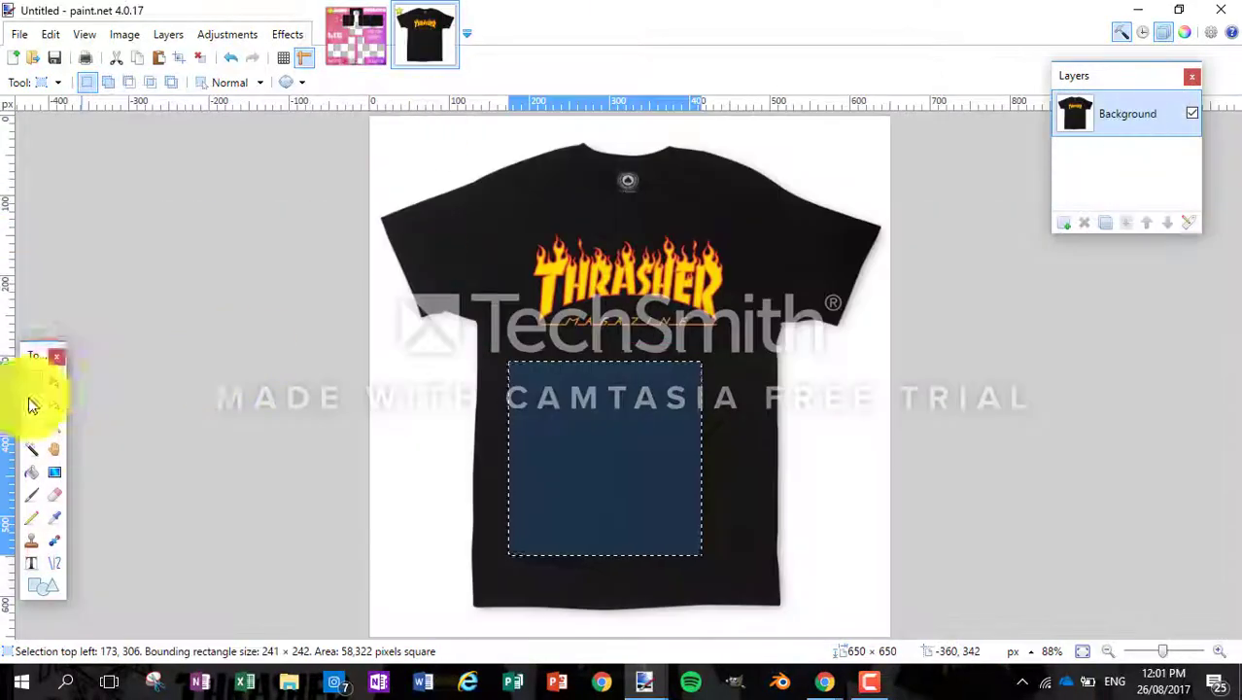
Step: Try to use the T-shirt photo's Thrasher logo, cleaned with the Clone Stamp, on the template's shirt front, and delete it
{"action": "left_click_drag", "start_coordinate": [524, 233], "coordinate": [681, 340]}
{"action": "scroll", "coordinate": [722, 320], "scroll_direction": "up", "scroll_amount": 5}
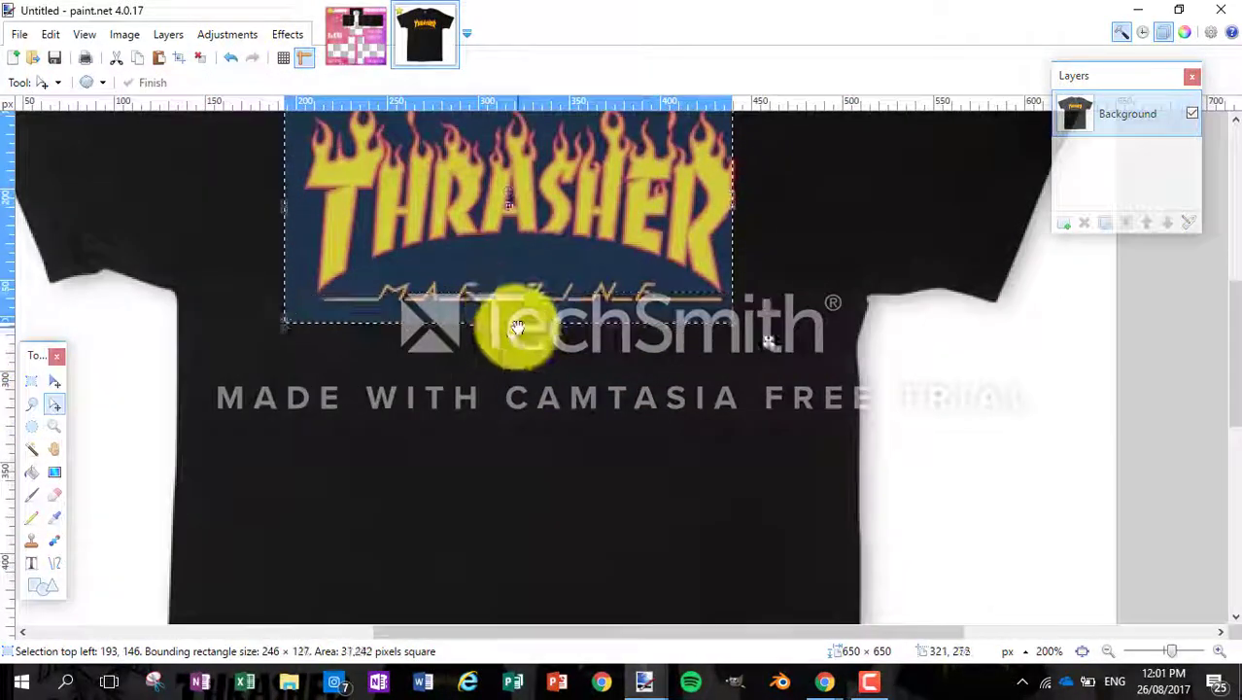
{"action": "key", "text": "l"}
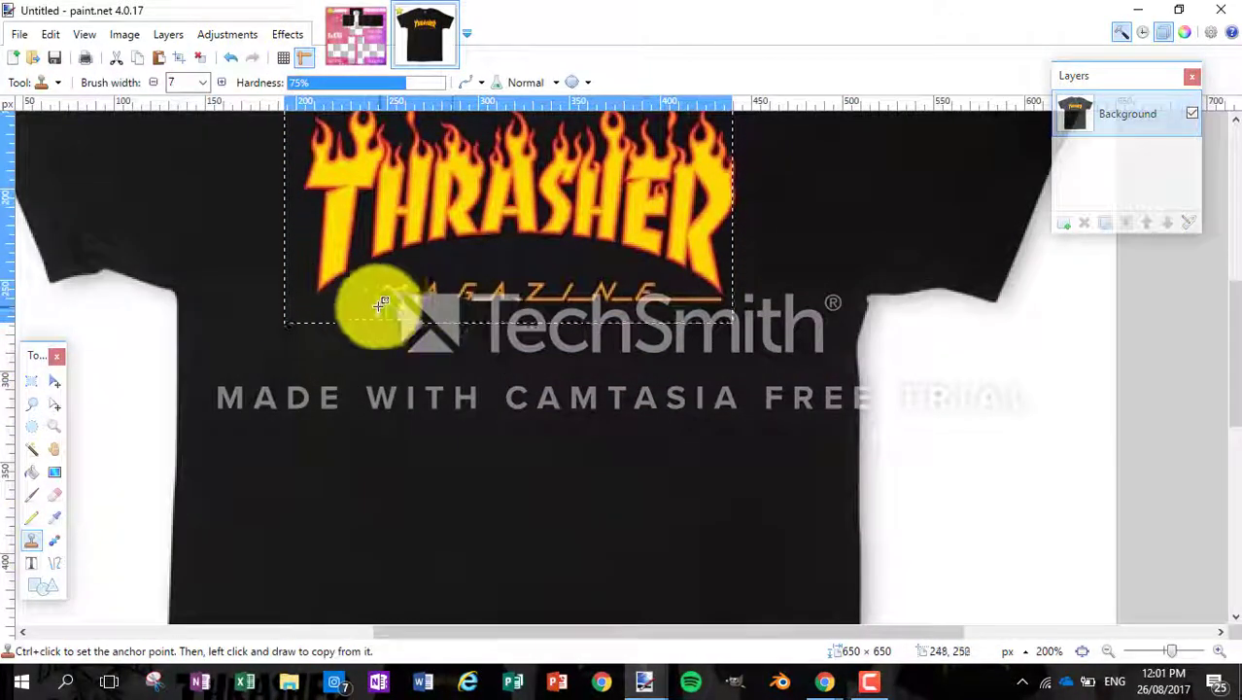
{"action": "key", "text": "bracketright"}
{"action": "key", "text": "bracketright"}
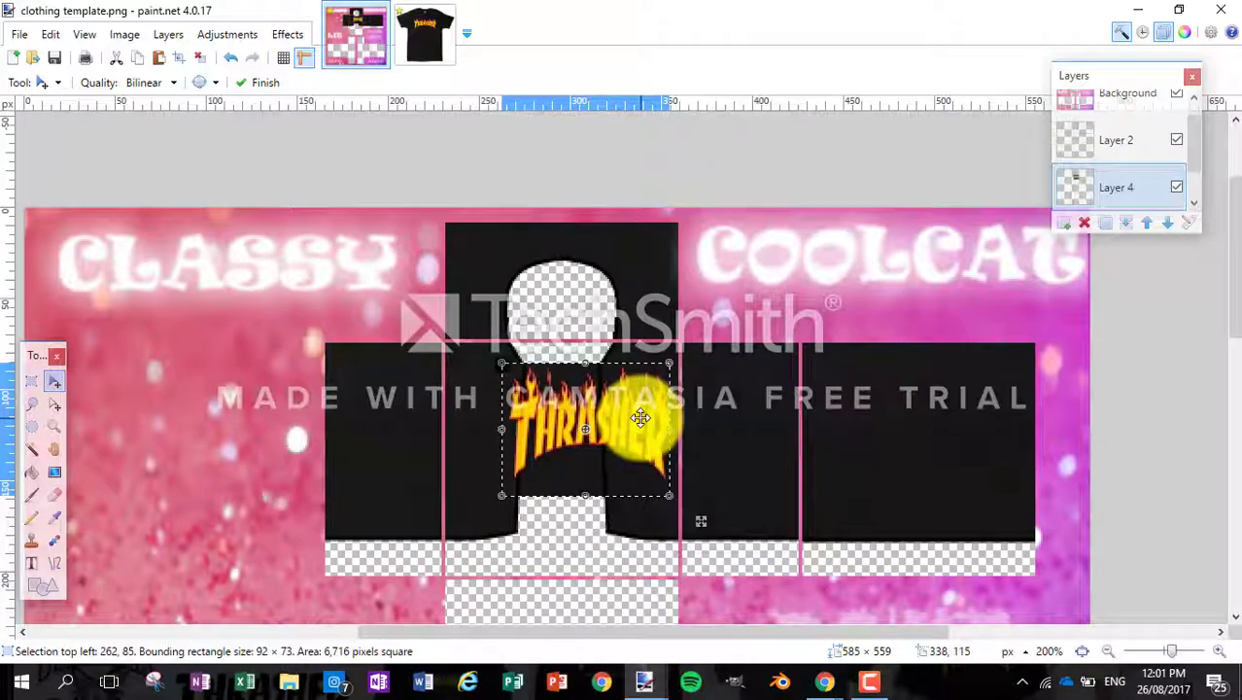
{"action": "key", "text": "Delete"}
Step: Switch to the thrasher Google Images results in Chrome, preview the flame logos and copy the yellow one with the dark outline
{"action": "left_click", "coordinate": [824, 682]}
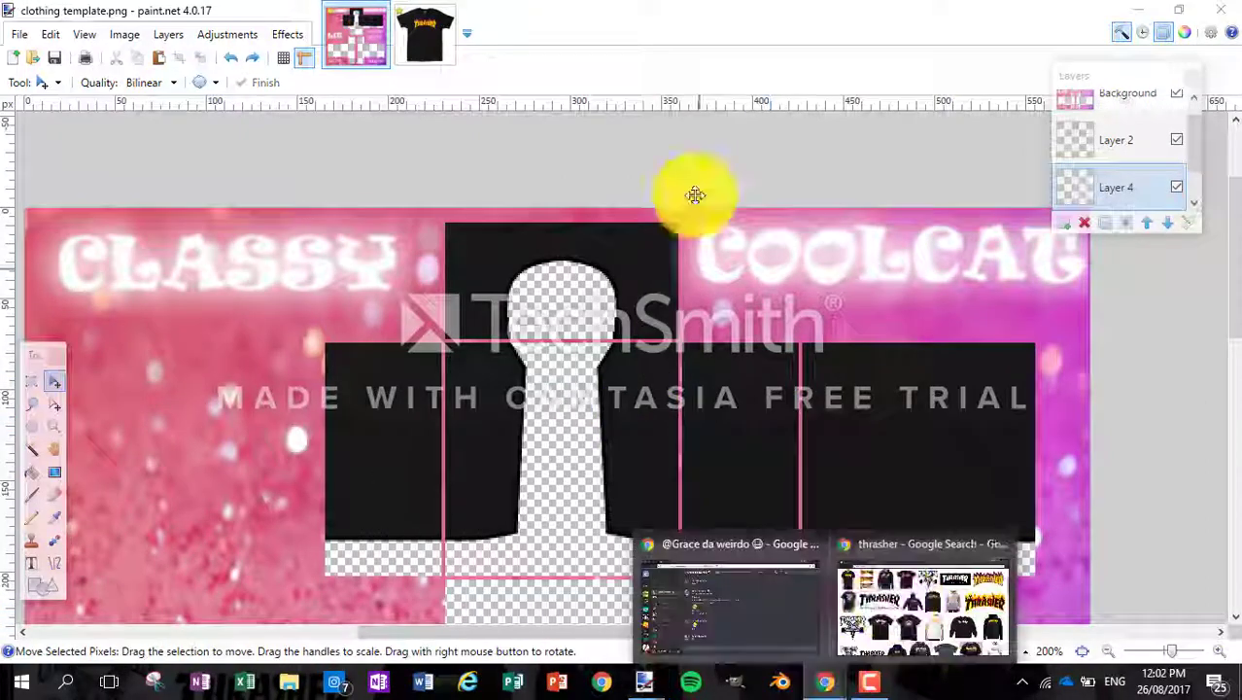
{"action": "left_click", "coordinate": [925, 591]}
{"action": "left_click", "coordinate": [1027, 139]}
{"action": "right_click", "coordinate": [394, 116]}
{"action": "left_click", "coordinate": [476, 301]}
{"action": "left_click", "coordinate": [857, 583]}
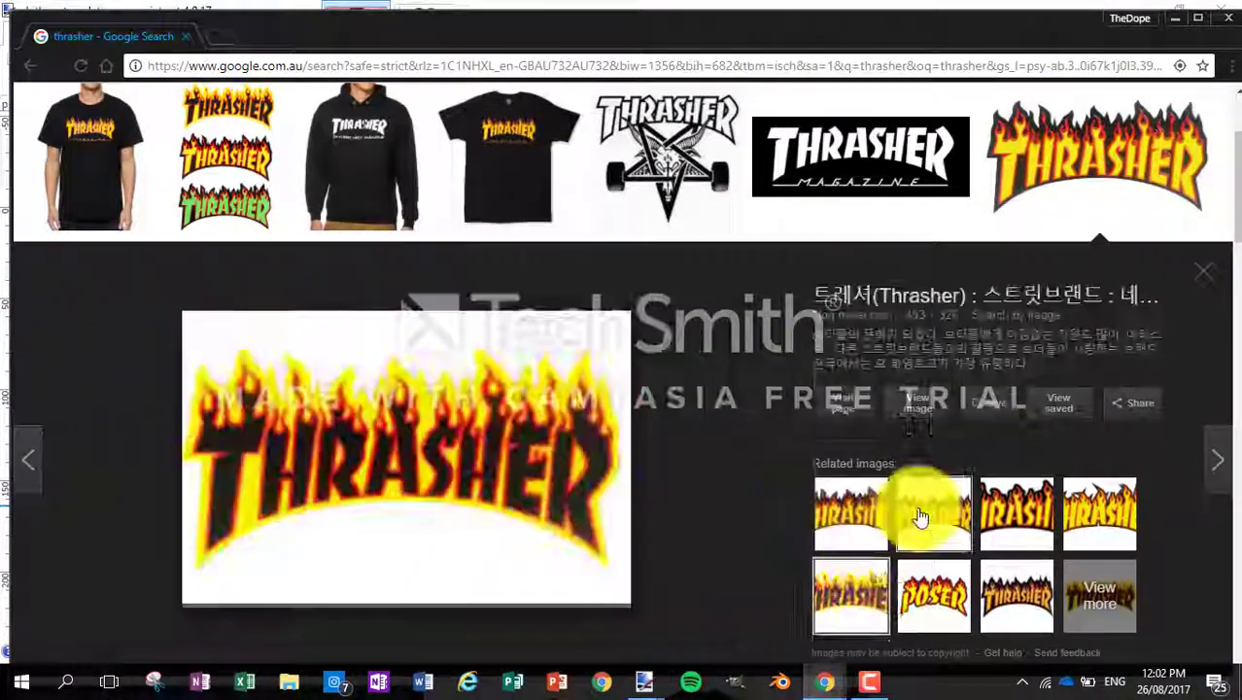
{"action": "left_click", "coordinate": [935, 506]}
{"action": "key", "text": "alt+Left"}
{"action": "key", "text": "alt+Left"}
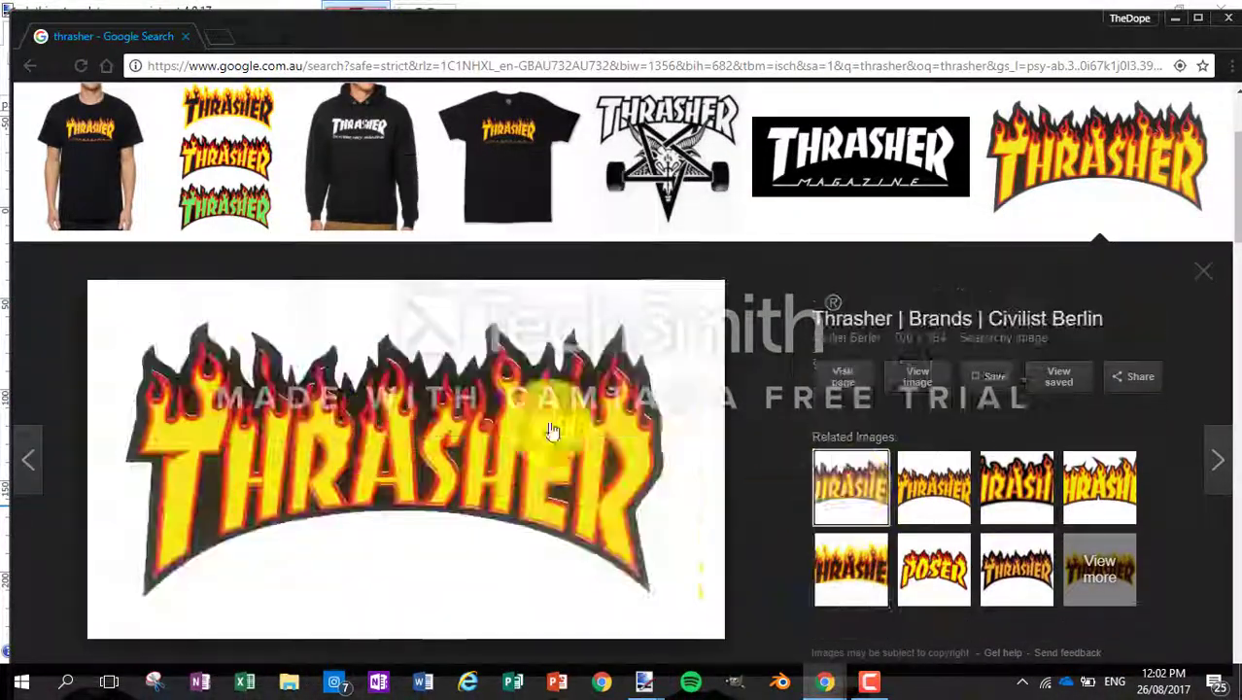
Step: Switch back to paint.net, paste the logo as a new image and remove its white background with the Magic Wand
{"action": "mouse_move", "coordinate": [644, 681]}
{"action": "left_click", "coordinate": [569, 604]}
{"action": "key", "text": "ctrl+alt+v"}
{"action": "left_click", "coordinate": [31, 448]}
{"action": "left_click", "coordinate": [416, 507]}
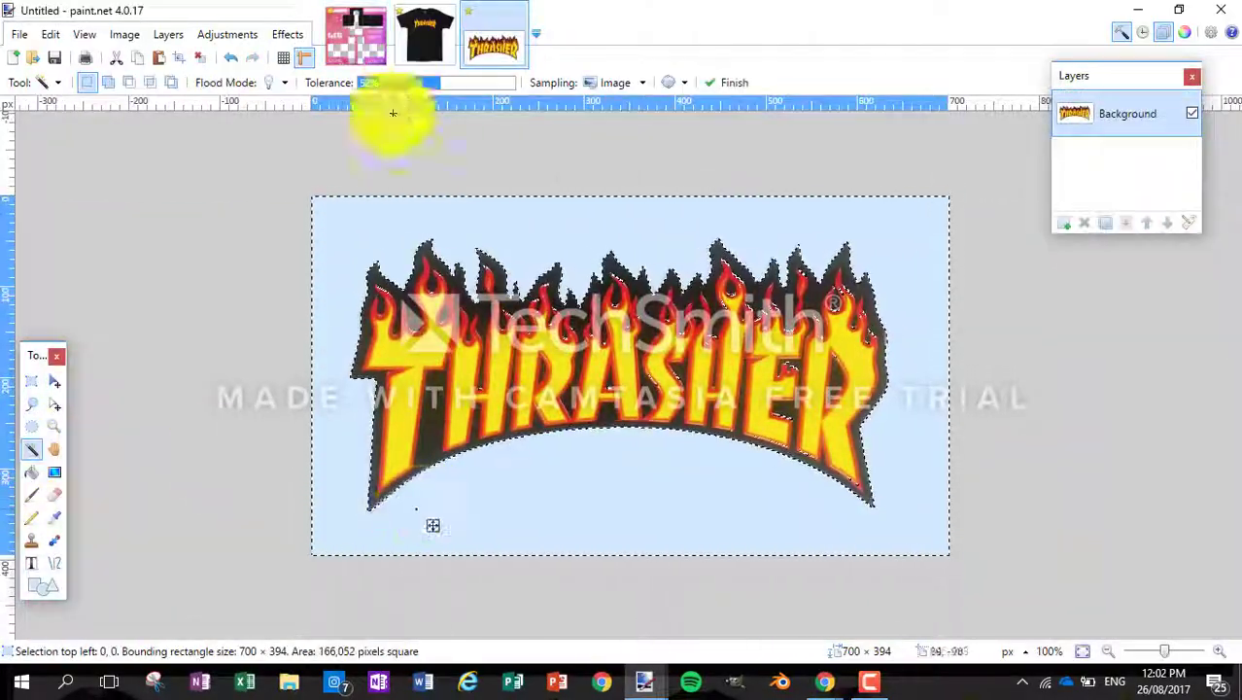
{"action": "key", "text": "Delete"}
Step: Copy the logo into a new layer of the clothing template and scale it to about 98 × 56 pixels over the chest
{"action": "key", "text": "ctrl+a"}
{"action": "key", "text": "ctrl+c"}
{"action": "key", "text": "ctrl+Tab"}
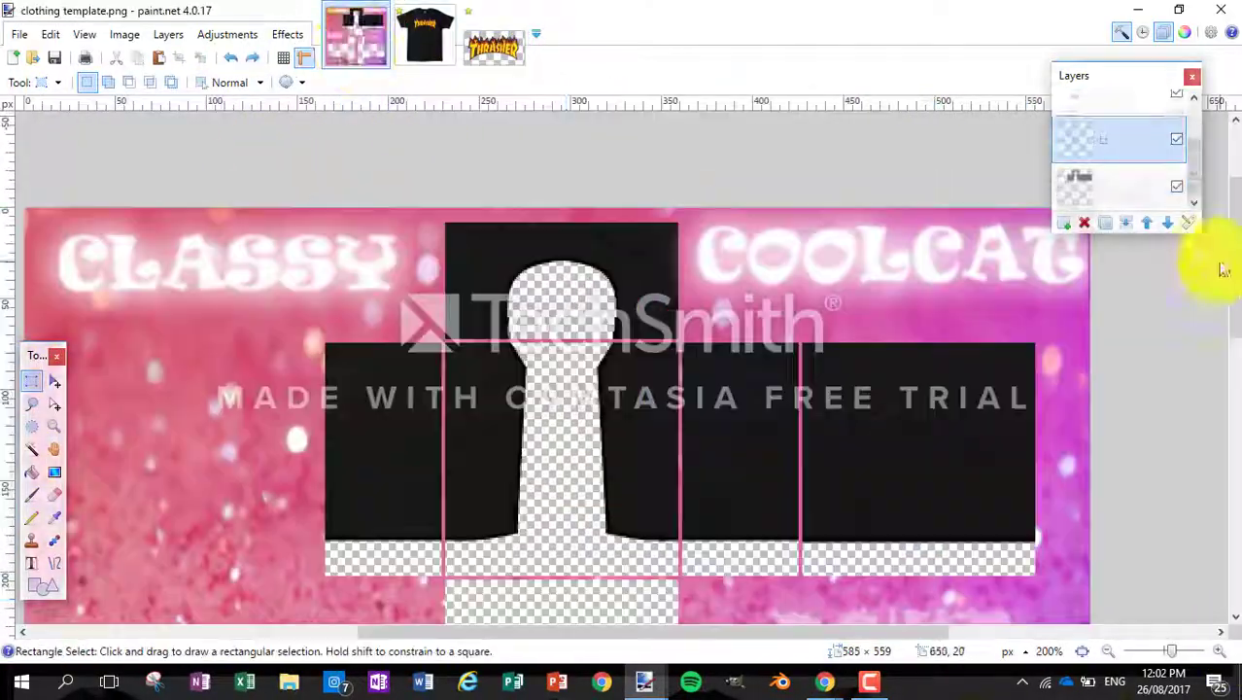
{"action": "key", "text": "ctrl+shift+v"}
{"action": "left_click_drag", "start_coordinate": [347, 312], "coordinate": [627, 406]}
{"action": "scroll", "coordinate": [1127, 157], "scroll_direction": "up", "scroll_amount": 2}
{"action": "left_click", "coordinate": [571, 443]}
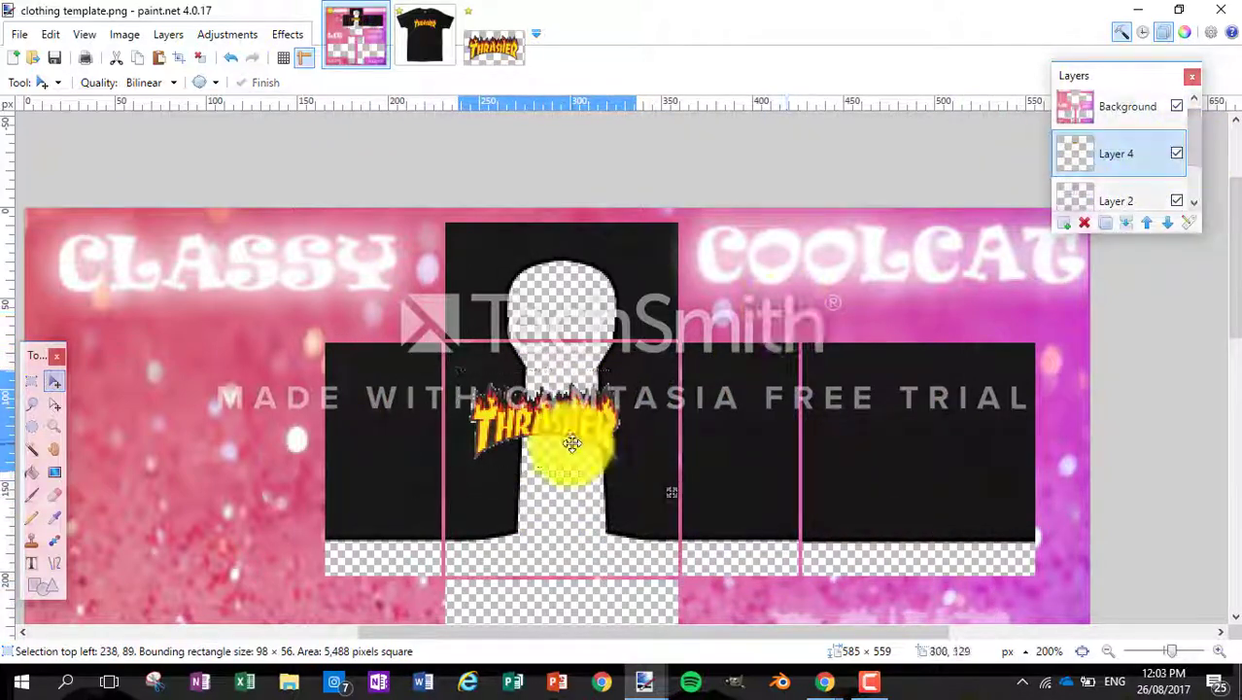
Step: Move the logo on Layer 4 toward the left edge of the front torso piece
{"action": "scroll", "coordinate": [1141, 195], "scroll_direction": "down", "scroll_amount": 1}
{"action": "key", "text": "ctrl+plus"}
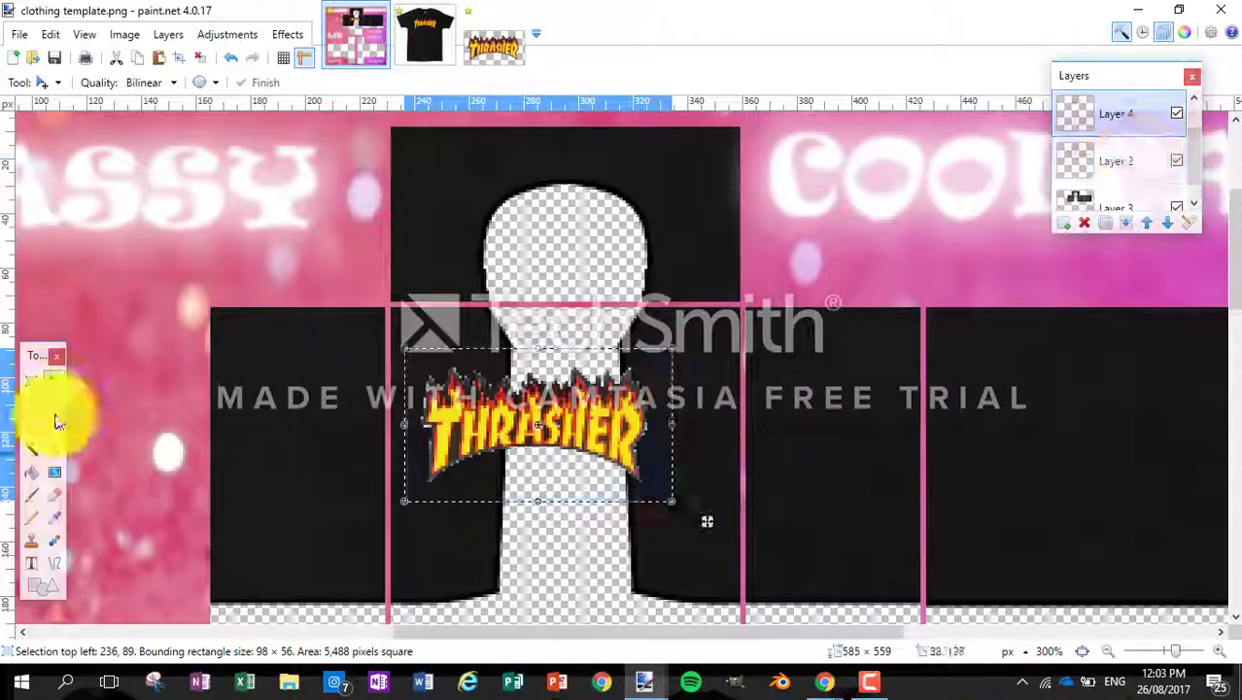
{"action": "left_click", "coordinate": [54, 402]}
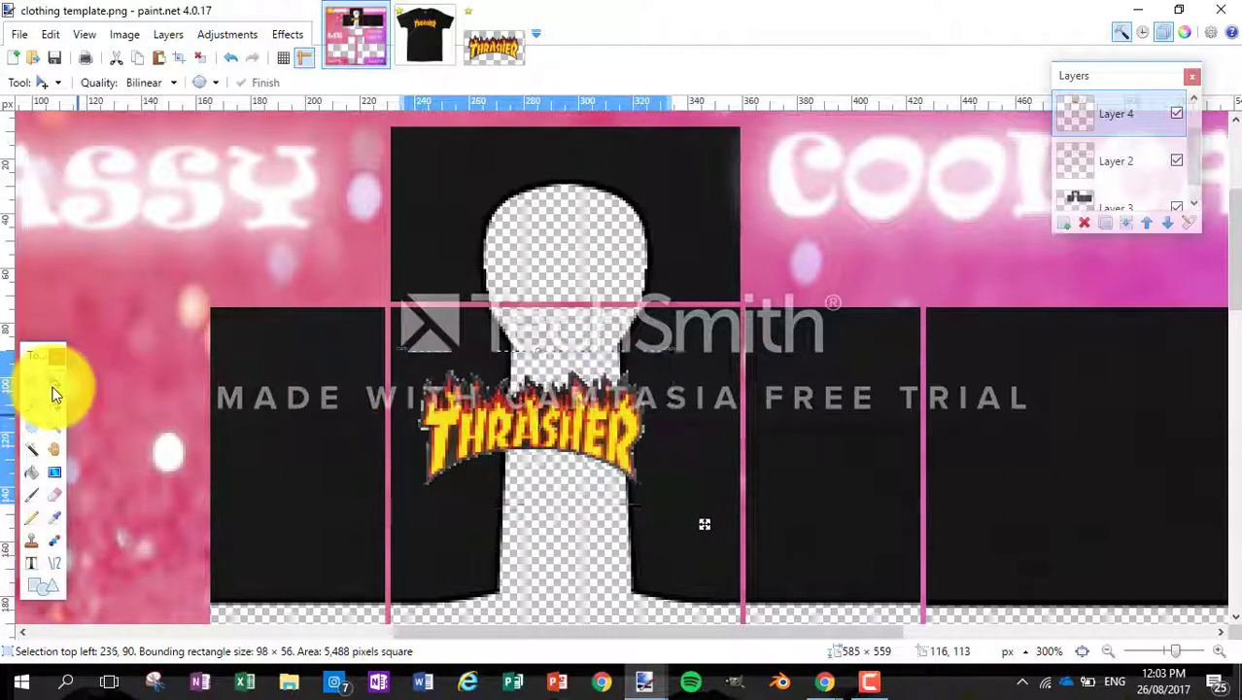
{"action": "left_click", "coordinate": [398, 425]}
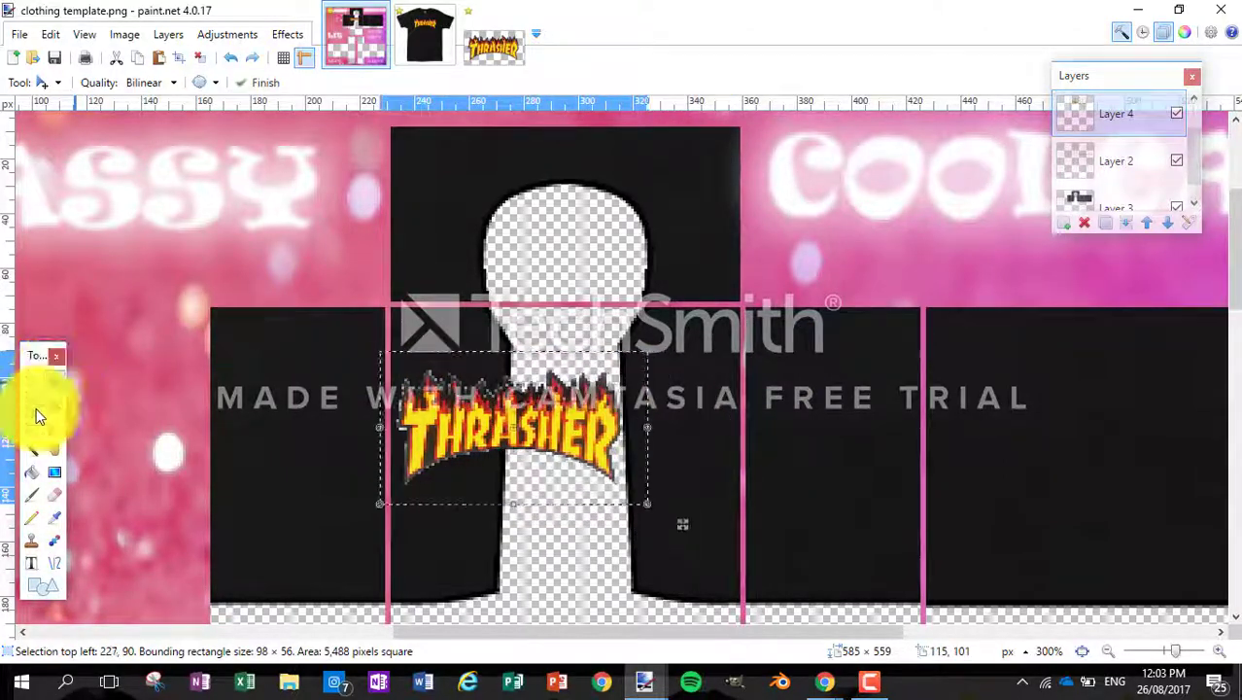
{"action": "left_click_drag", "start_coordinate": [507, 439], "coordinate": [502, 439]}
Step: Undo the first split of the logo and scale the whole logo slightly narrower over the front torso piece
{"action": "left_click", "coordinate": [55, 381]}
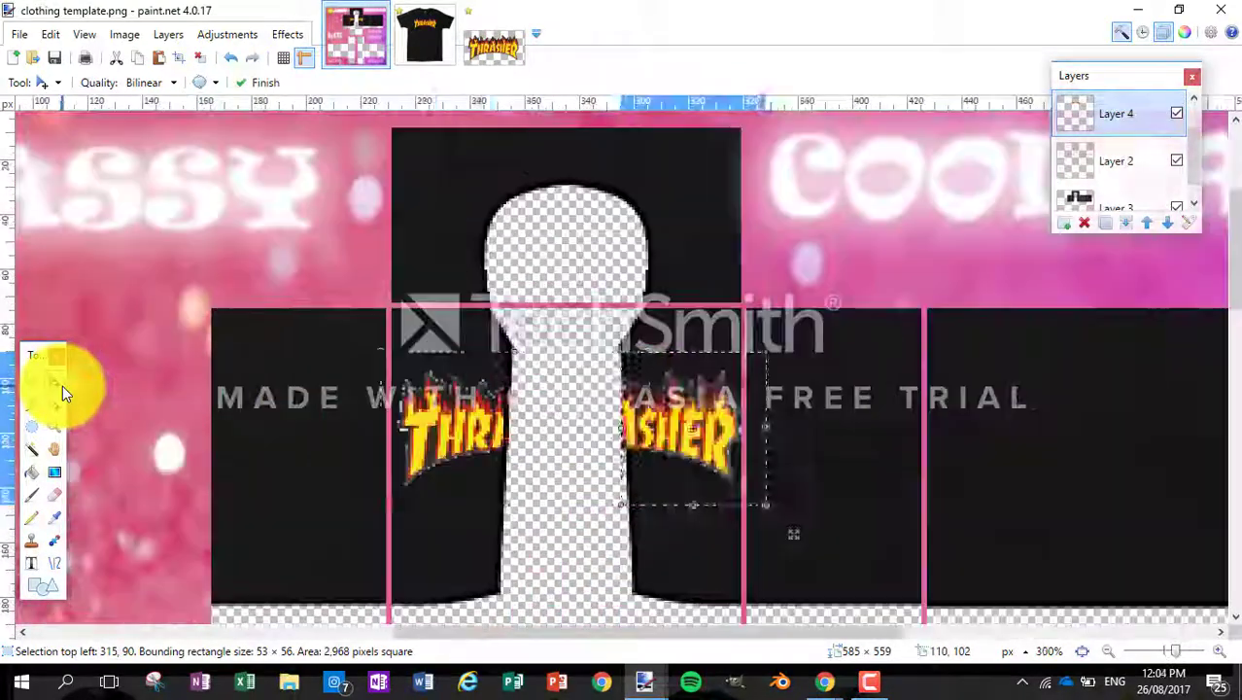
{"action": "key", "text": "ctrl+z"}
{"action": "left_click_drag", "start_coordinate": [380, 352], "coordinate": [439, 443]}
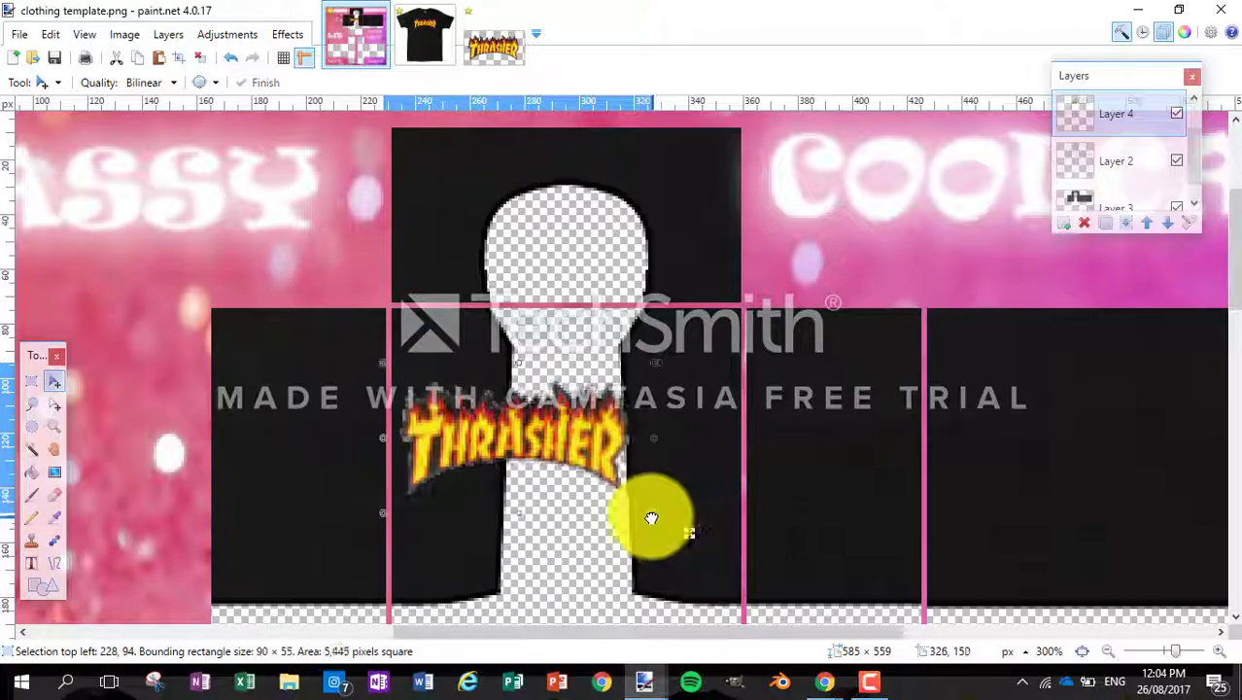
{"action": "key", "text": "ctrl+z"}
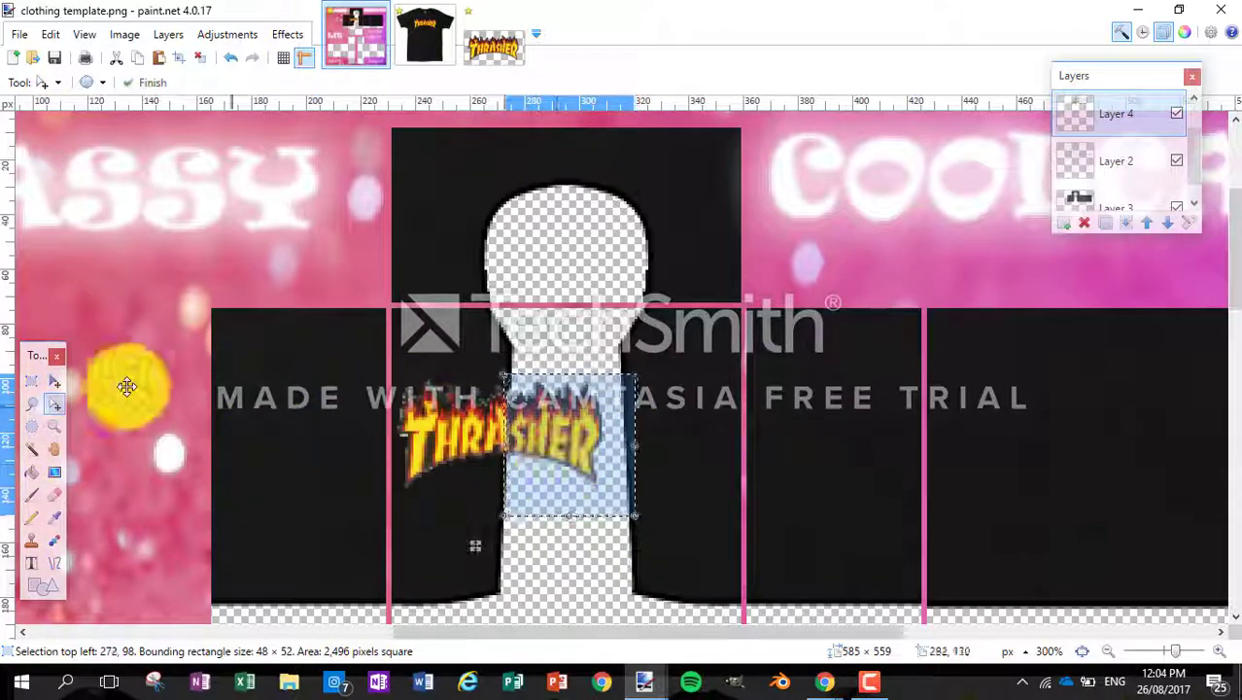
Step: Move the logo's second half, a selection about 48 × 52 pixels, across the opening onto the other front edge and deselect it
{"action": "key", "text": "ctrl+y"}
{"action": "scroll", "coordinate": [208, 55], "scroll_direction": "up", "scroll_amount": 1}
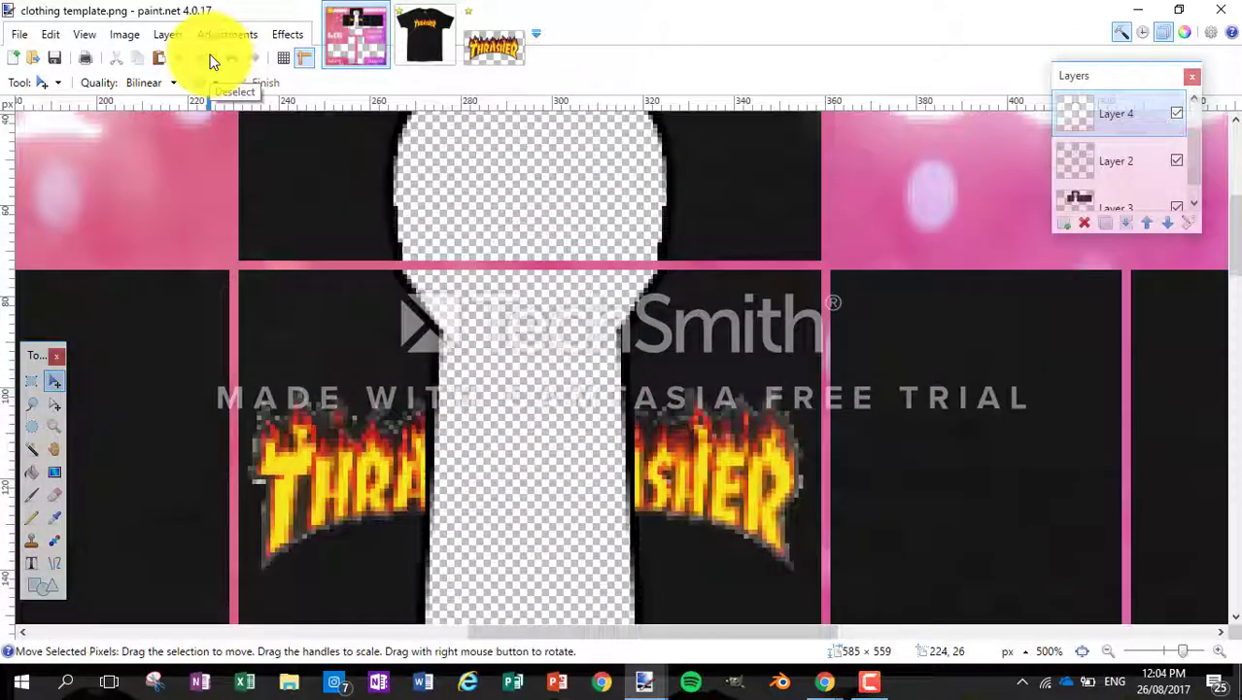
{"action": "scroll", "coordinate": [208, 55], "scroll_direction": "down", "scroll_amount": 2}
{"action": "scroll", "coordinate": [212, 60], "scroll_direction": "down", "scroll_amount": 2}
{"action": "scroll", "coordinate": [209, 56], "scroll_direction": "up", "scroll_amount": 2}
Step: Add a new layer above Layer 4 and try a 9-pixel yellow line above the left hem
{"action": "key", "text": "b"}
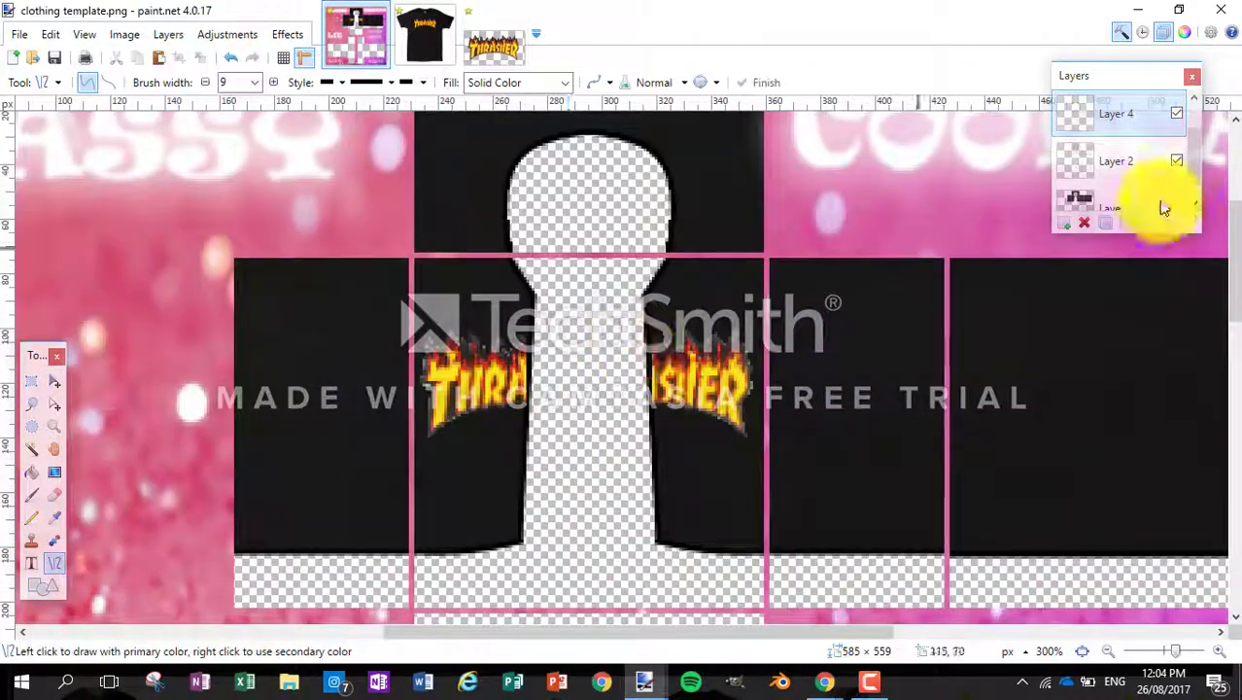
{"action": "key", "text": "k"}
{"action": "key", "text": "ctrl+shift+n"}
{"action": "key", "text": "o"}
{"action": "left_click_drag", "start_coordinate": [234, 537], "coordinate": [514, 528]}
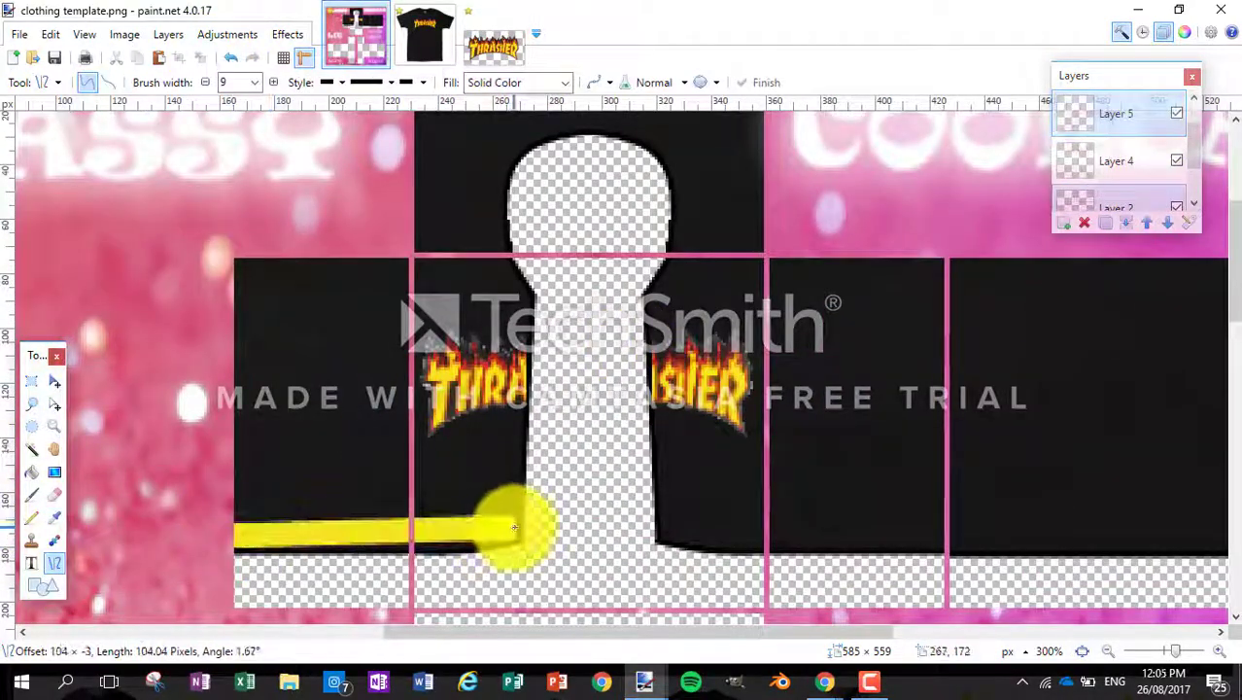
Step: Undo the yellow line and draw a 1-pixel black curved line about 106 pixels long above the left hem
{"action": "scroll", "coordinate": [474, 457], "scroll_direction": "down", "scroll_amount": 2}
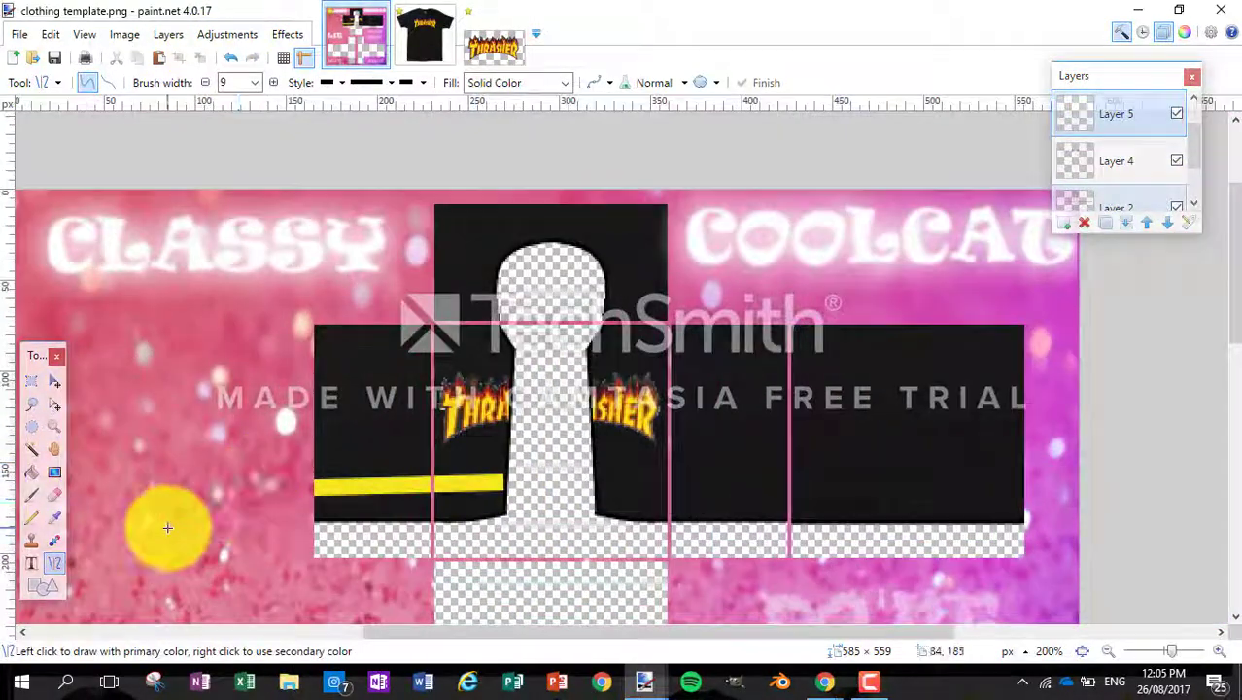
{"action": "scroll", "coordinate": [166, 510], "scroll_direction": "up", "scroll_amount": 2}
{"action": "key", "text": "ctrl+z"}
{"action": "key", "text": "F8"}
{"action": "key", "text": "F8"}
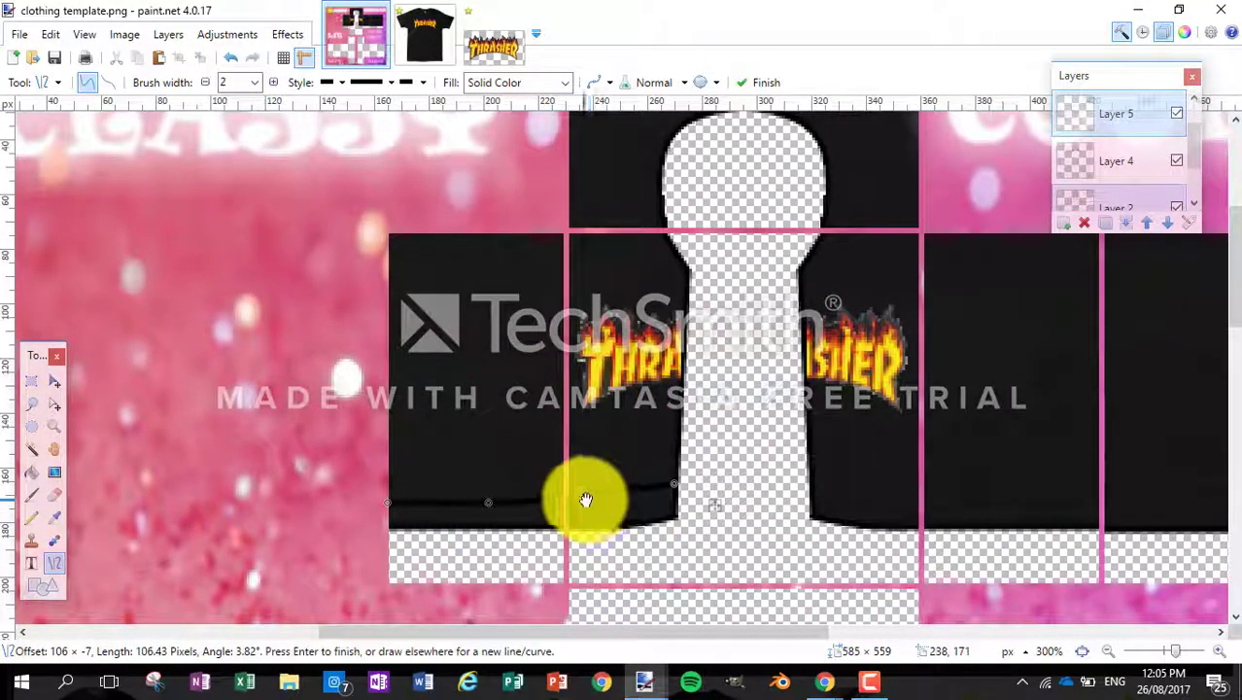
{"action": "left_click", "coordinate": [205, 81]}
Step: Mirror a copy of the left half's hem line onto the right half of the shirt and continue it across the back piece
{"action": "left_click", "coordinate": [31, 381]}
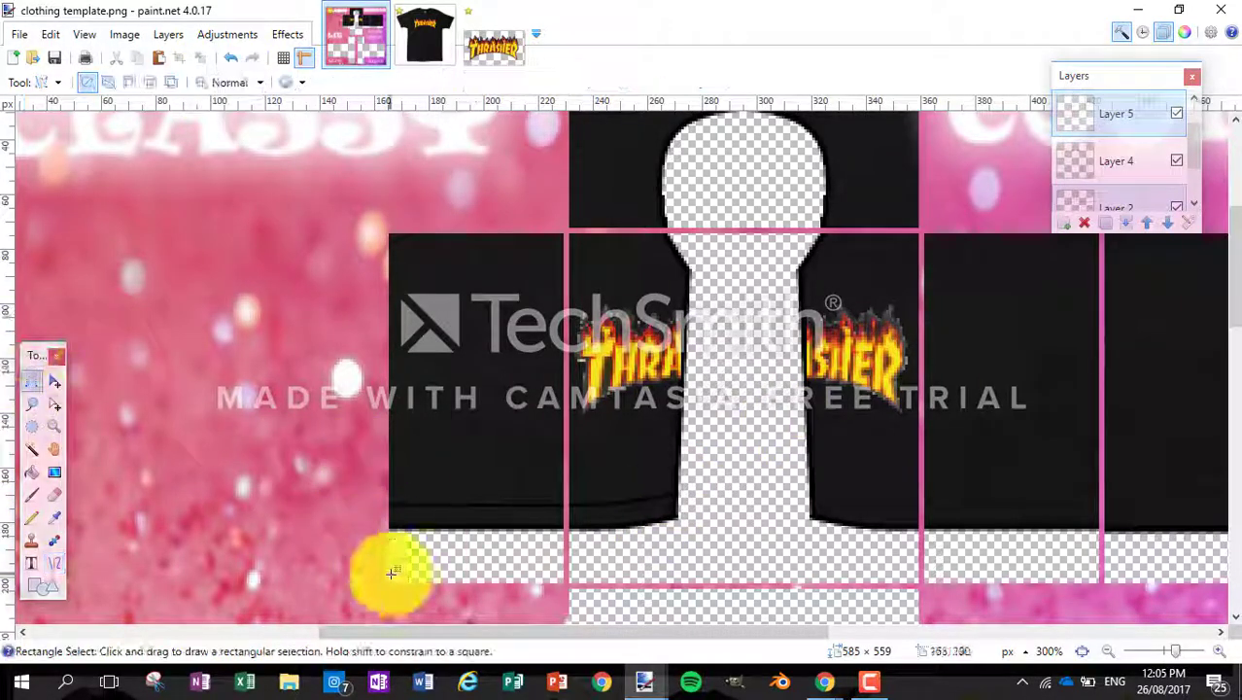
{"action": "left_click_drag", "start_coordinate": [389, 568], "coordinate": [755, 144]}
{"action": "scroll", "coordinate": [754, 144], "scroll_direction": "down", "scroll_amount": 3}
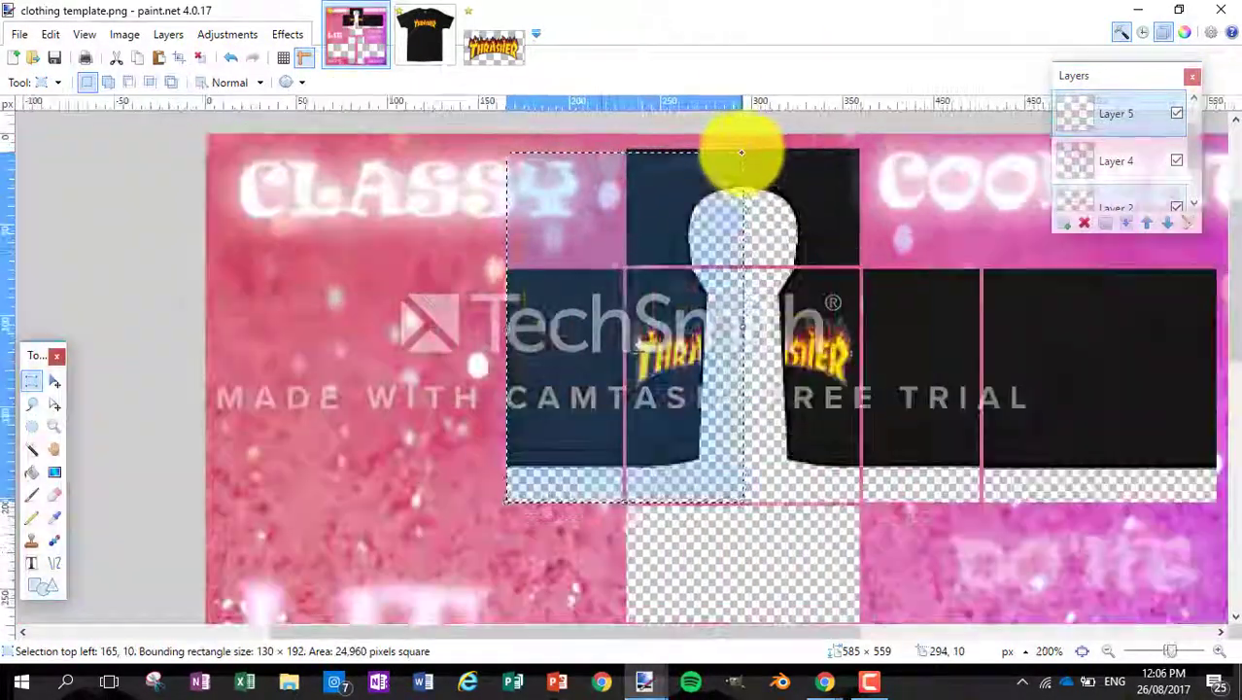
{"action": "key", "text": "m"}
{"action": "left_click_drag", "start_coordinate": [781, 319], "coordinate": [956, 319]}
{"action": "scroll", "coordinate": [979, 318], "scroll_direction": "up", "scroll_amount": 3}
{"action": "scroll", "coordinate": [524, 610], "scroll_direction": "right", "scroll_amount": 3}
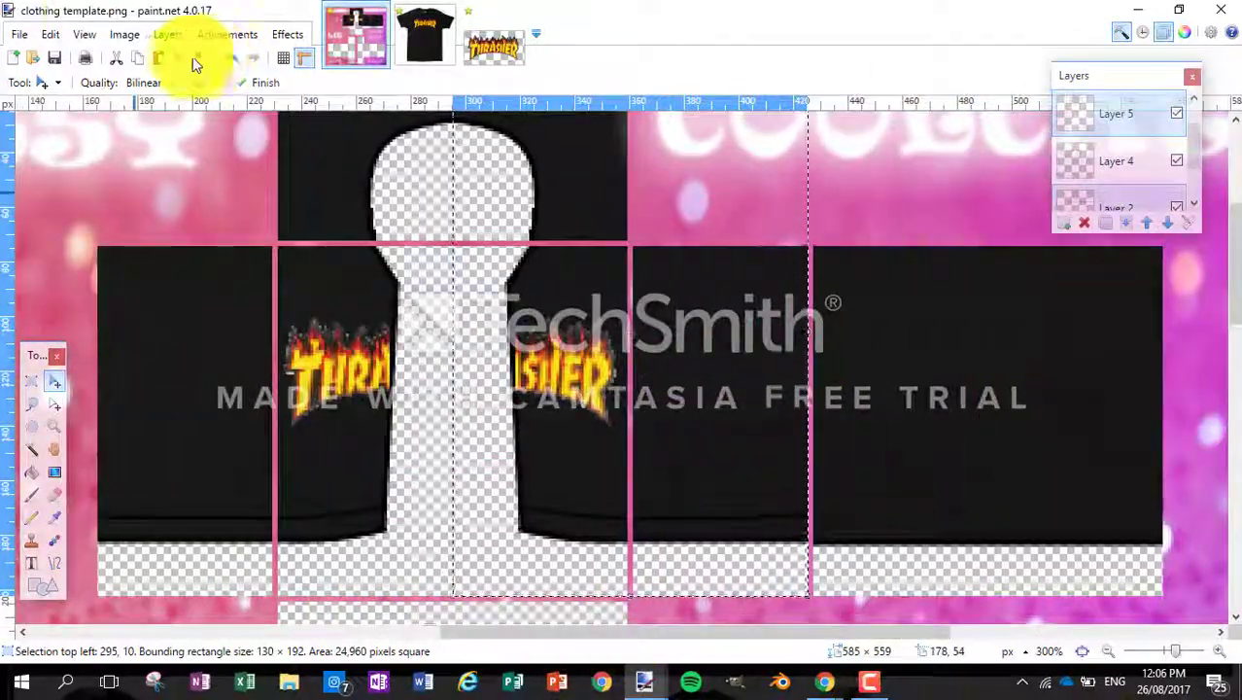
{"action": "key", "text": "o"}
{"action": "scroll", "coordinate": [632, 632], "scroll_direction": "left", "scroll_amount": 2}
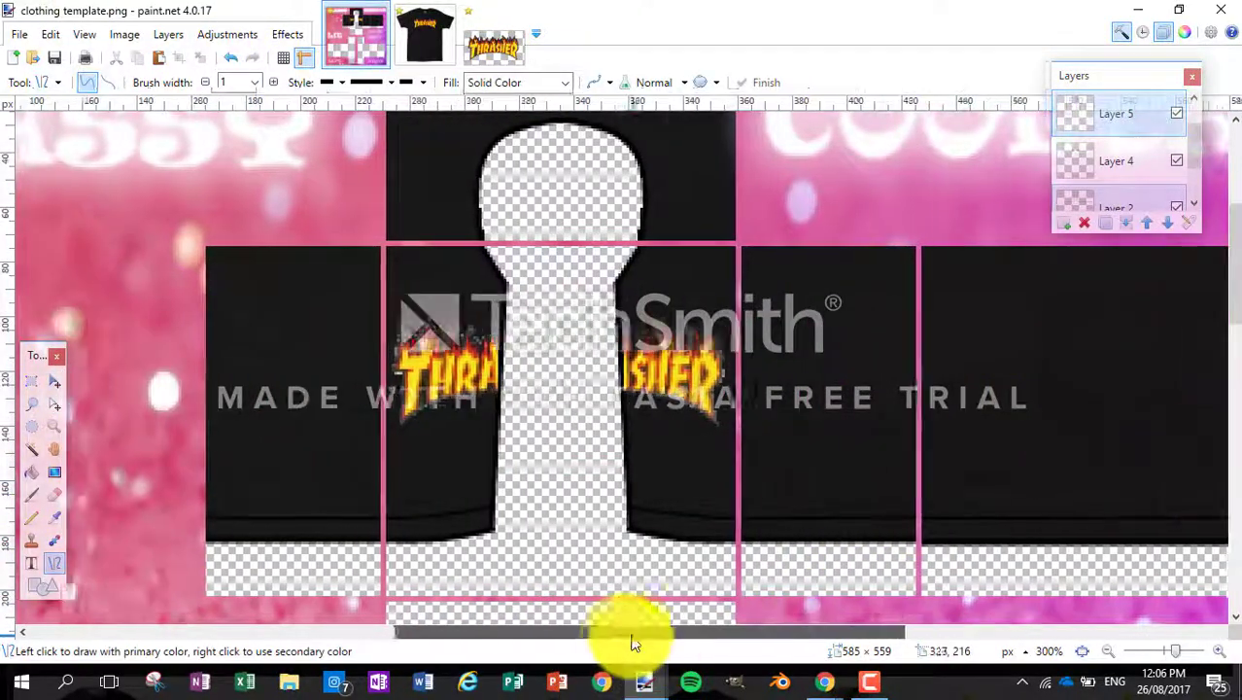
Step: Select a 161 × 6 pixel strip of Layer 2 along the back piece's lower edge, move it up level with the front hem and deselect
{"action": "left_click", "coordinate": [31, 381]}
{"action": "left_click", "coordinate": [1116, 206]}
{"action": "left_click_drag", "start_coordinate": [929, 536], "coordinate": [1220, 552]}
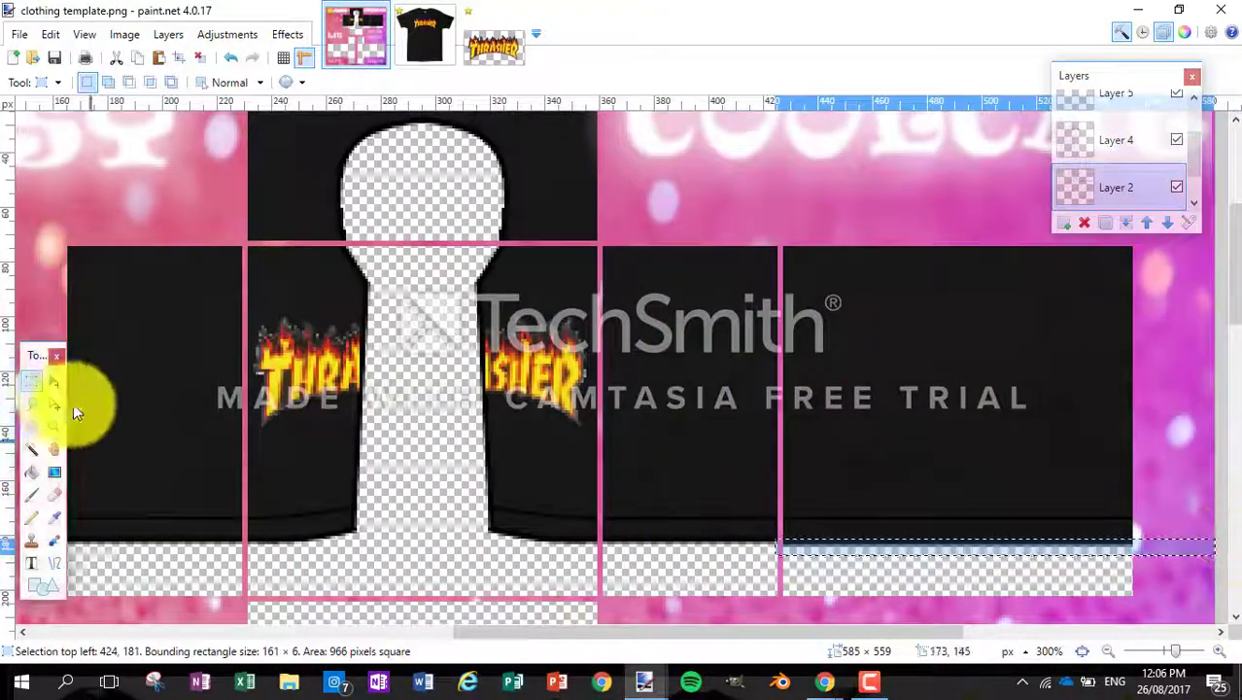
{"action": "left_click", "coordinate": [58, 381]}
{"action": "left_click", "coordinate": [200, 57]}
{"action": "key", "text": "ctrl+minus"}
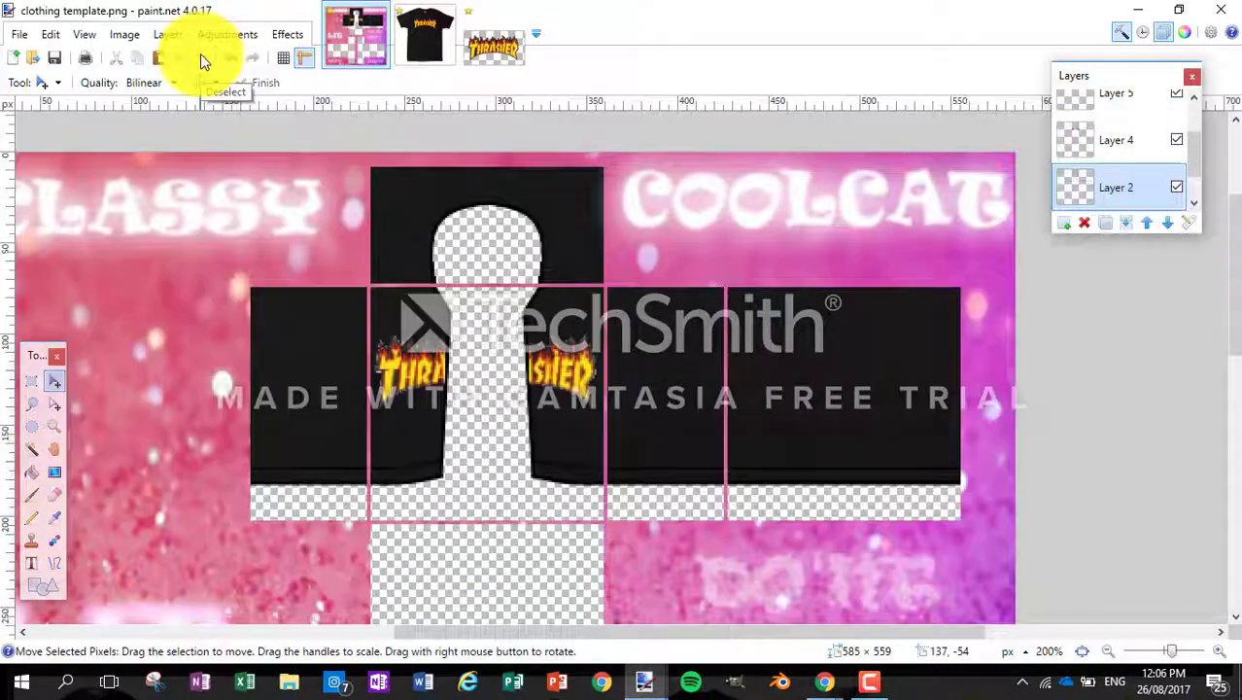
Step: Add a new layer and draw two 3-pixel yellow stripes, about 106 pixels long, above the left hem up to the opening
{"action": "key", "text": "ctrl+plus"}
{"action": "key", "text": "o"}
{"action": "left_click", "coordinate": [55, 595]}
{"action": "left_click", "coordinate": [54, 517]}
{"action": "scroll", "coordinate": [1145, 172], "scroll_direction": "up", "scroll_amount": 2}
{"action": "left_click", "coordinate": [1145, 166]}
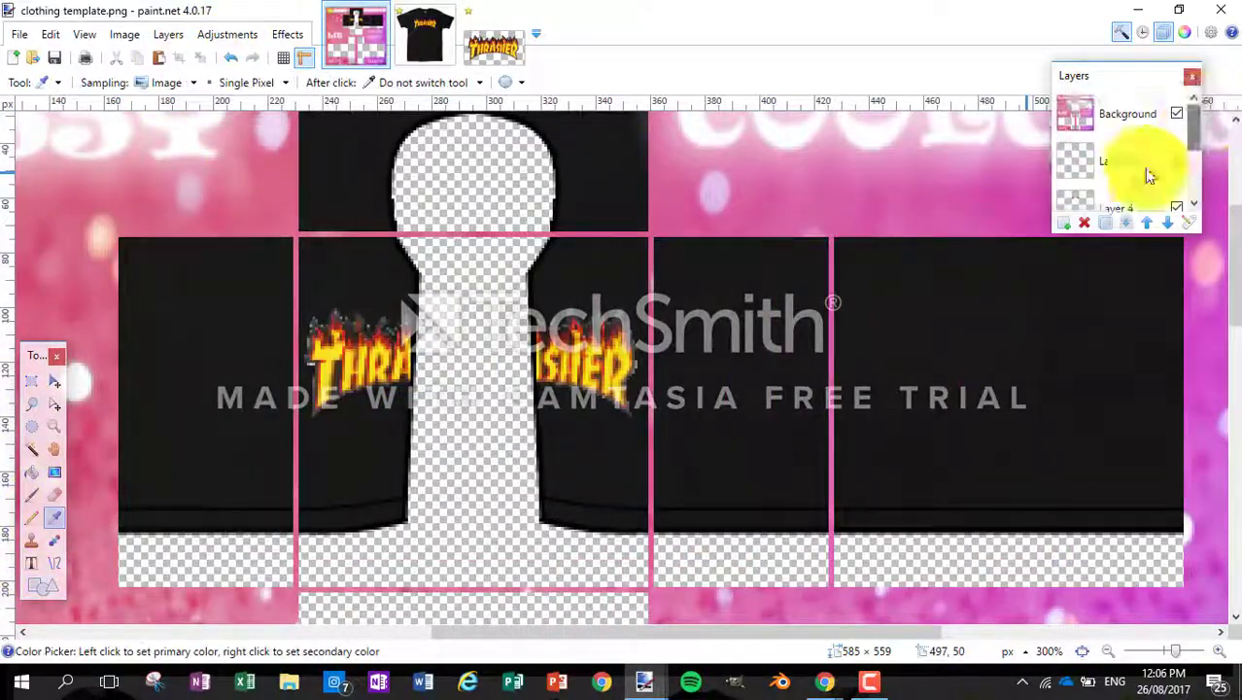
{"action": "left_click", "coordinate": [56, 563]}
{"action": "left_click_drag", "start_coordinate": [94, 463], "coordinate": [400, 459]}
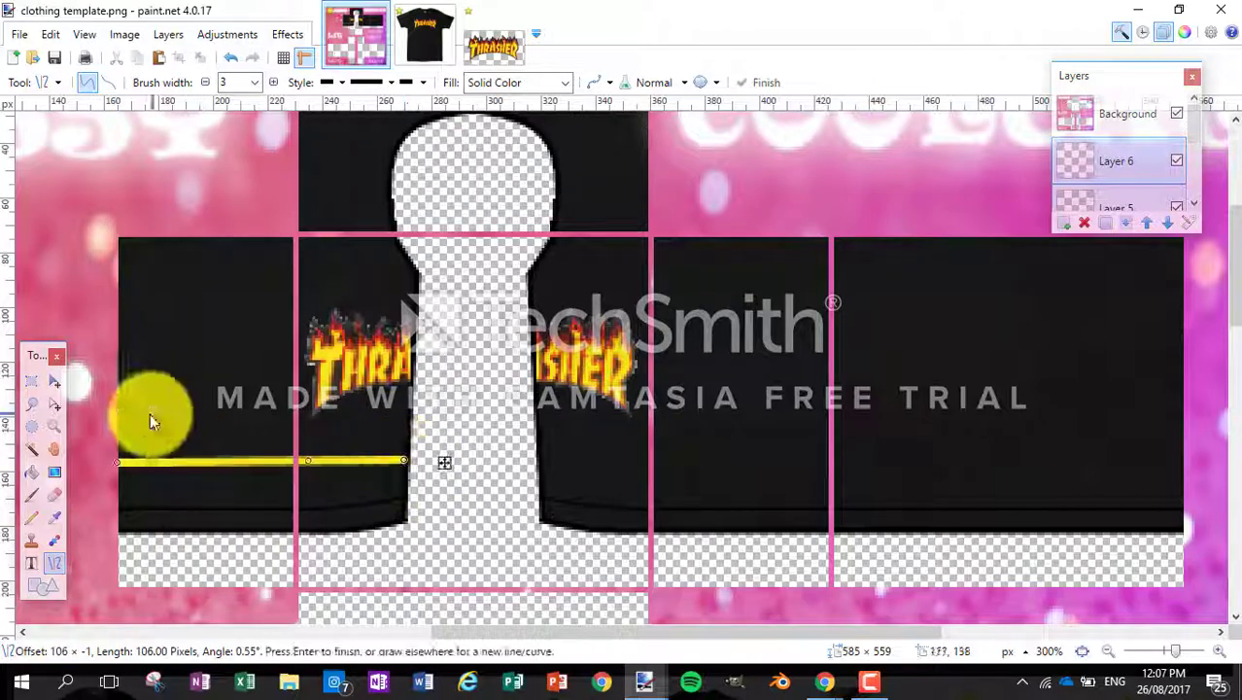
{"action": "left_click_drag", "start_coordinate": [94, 416], "coordinate": [405, 416]}
Step: Copy the two yellow stripes onto the right half of the shirt and continue both stripes across the back piece
{"action": "key", "text": "s"}
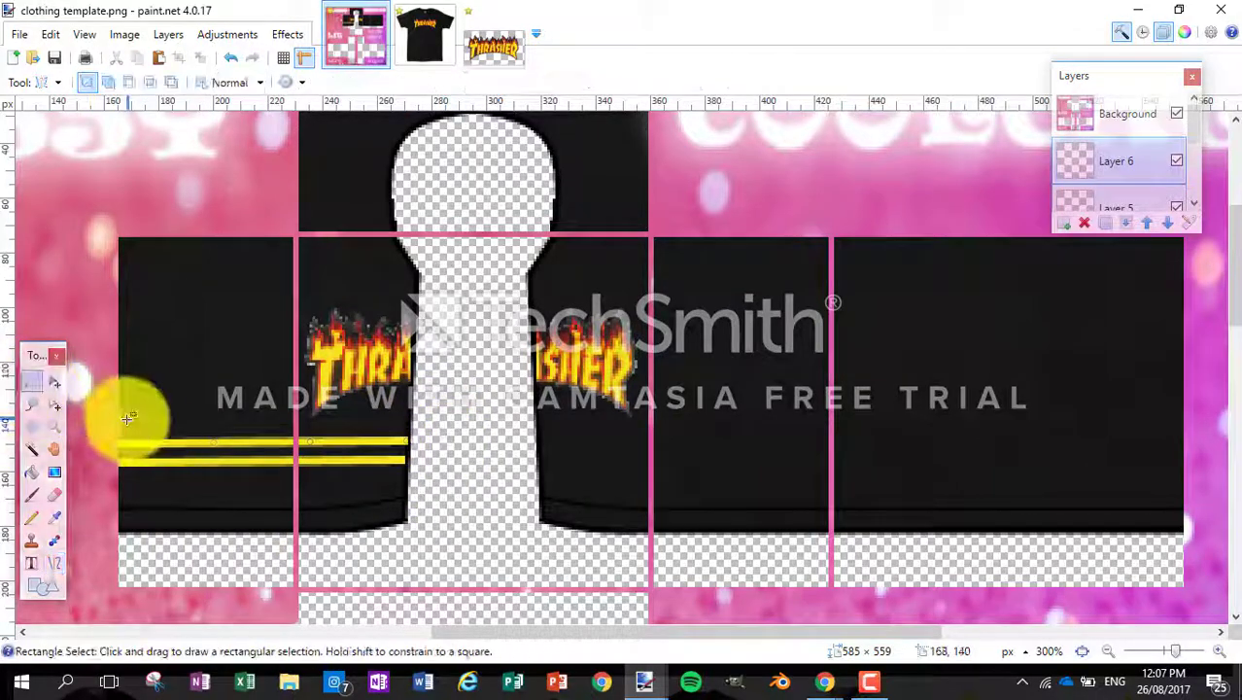
{"action": "left_click_drag", "start_coordinate": [119, 419], "coordinate": [400, 482]}
{"action": "key", "text": "ctrl+c"}
{"action": "key", "text": "ctrl+v"}
{"action": "left_click_drag", "start_coordinate": [199, 452], "coordinate": [620, 452]}
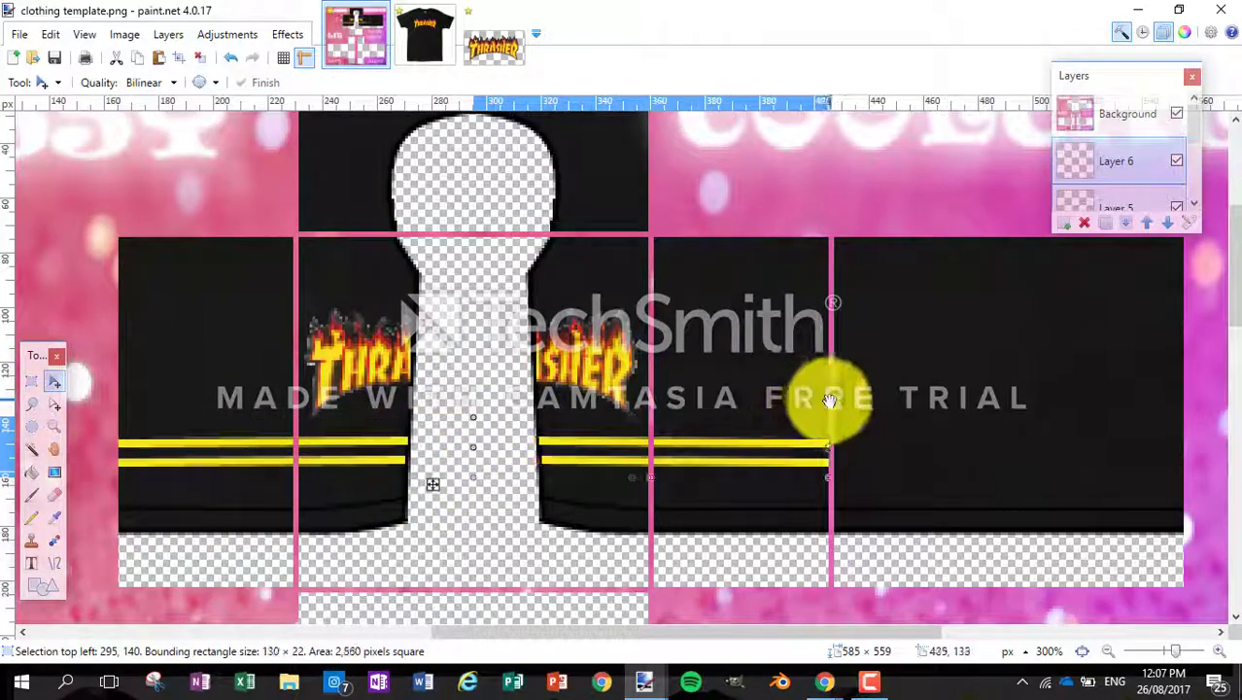
{"action": "key", "text": "ctrl+d"}
{"action": "left_click", "coordinate": [54, 563]}
{"action": "left_click_drag", "start_coordinate": [824, 454], "coordinate": [1232, 454]}
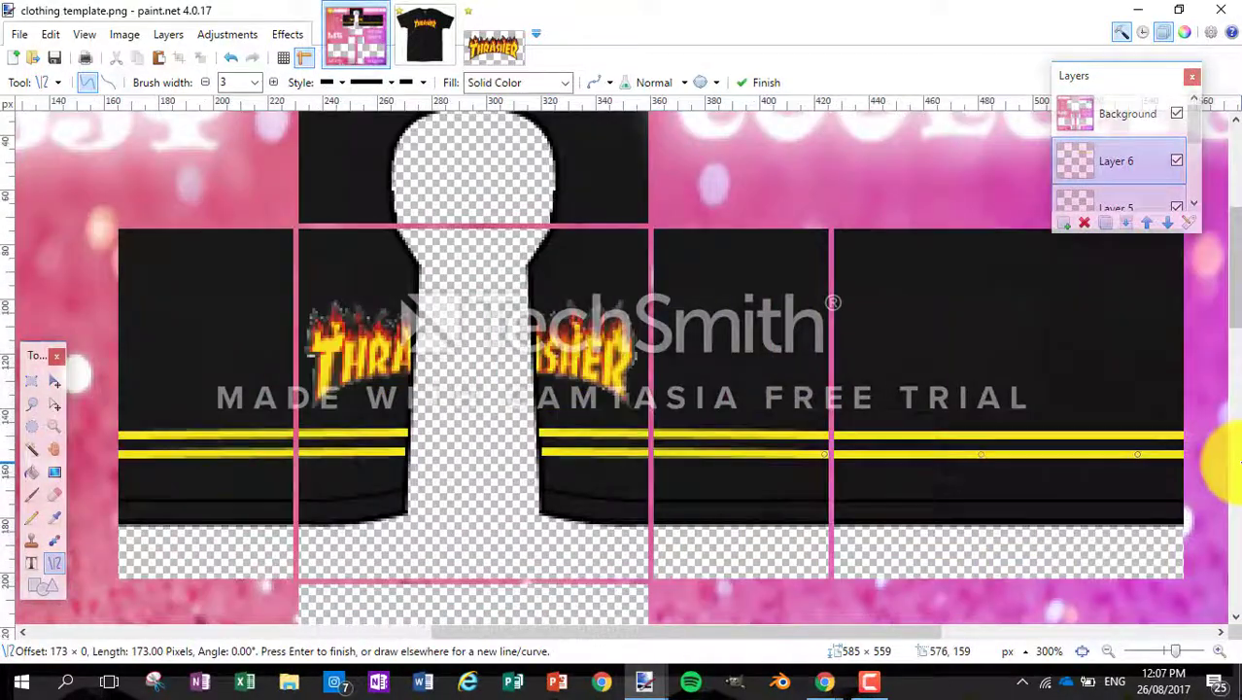
Step: Lower the opacity of Layer 6 to mute the yellow stripes and place the layer directly above Layer 3
{"action": "double_click", "coordinate": [1116, 160]}
{"action": "left_click_drag", "start_coordinate": [736, 372], "coordinate": [666, 371]}
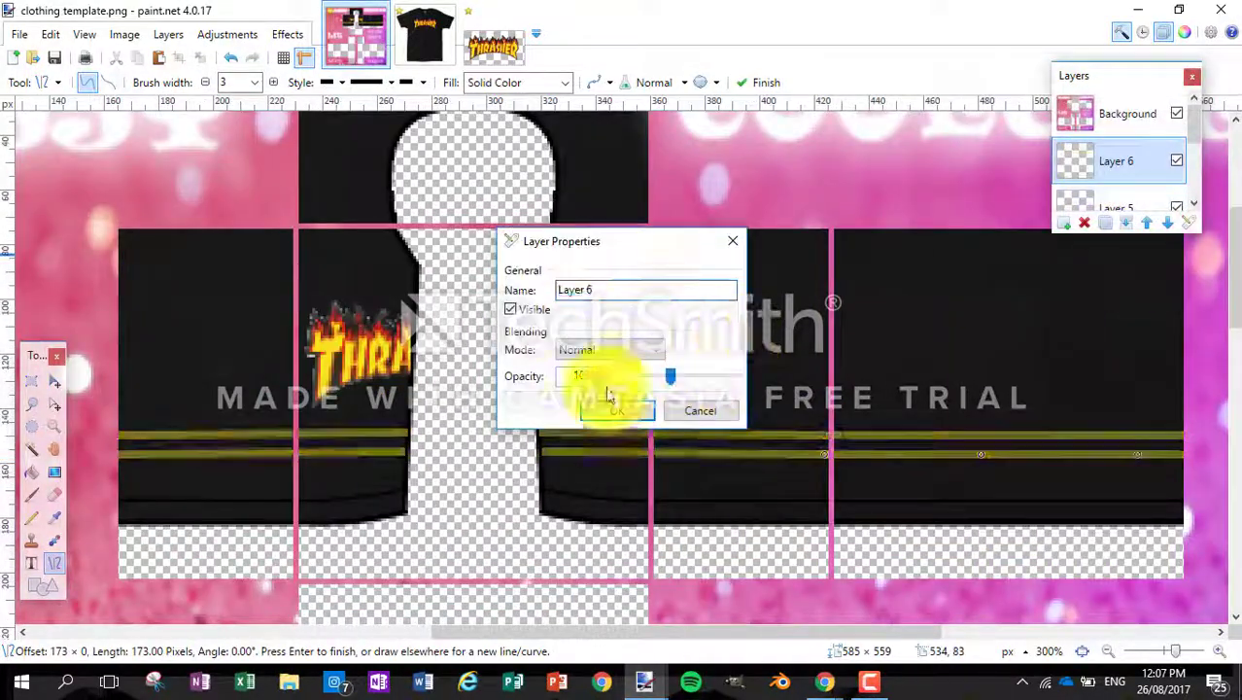
{"action": "left_click", "coordinate": [615, 410]}
{"action": "key", "text": "e"}
{"action": "scroll", "coordinate": [1145, 180], "scroll_direction": "down", "scroll_amount": 2}
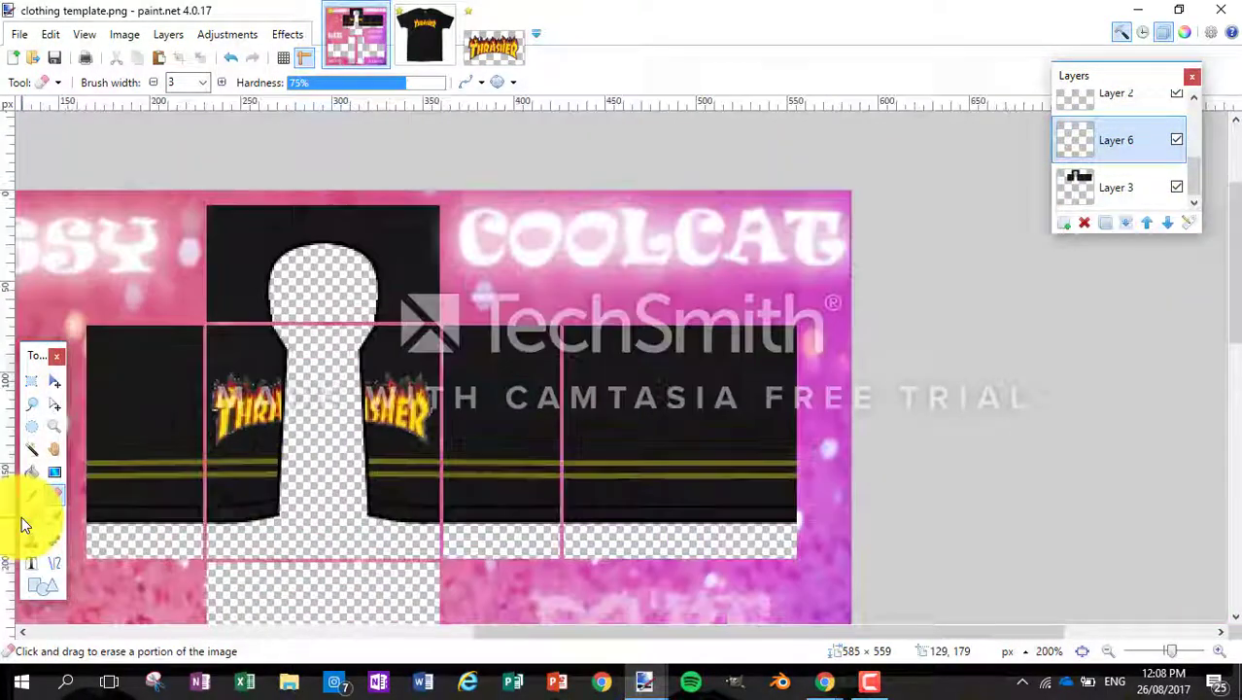
Step: Add a new layer and draw a Narrow Vertical filled rectangle about 63 × 6 pixels along the left side piece's hem
{"action": "key", "text": "ctrl+plus"}
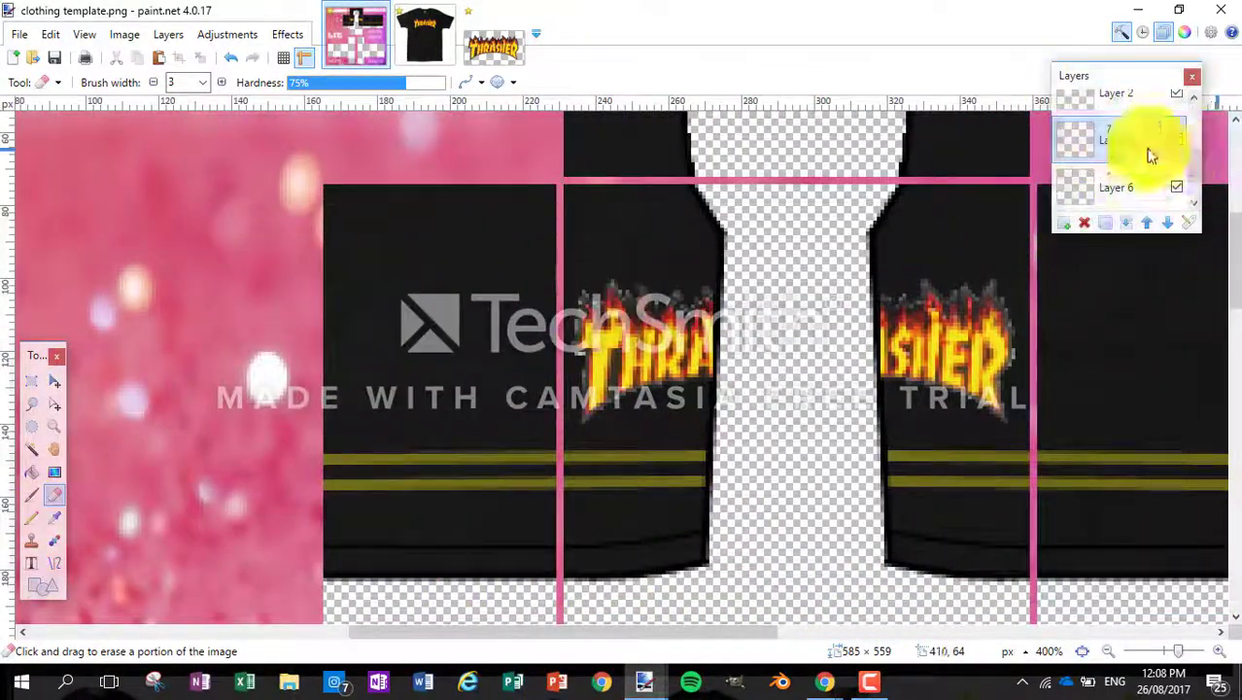
{"action": "left_click", "coordinate": [43, 584]}
{"action": "left_click", "coordinate": [571, 82]}
{"action": "scroll", "coordinate": [555, 264], "scroll_direction": "down", "scroll_amount": 7}
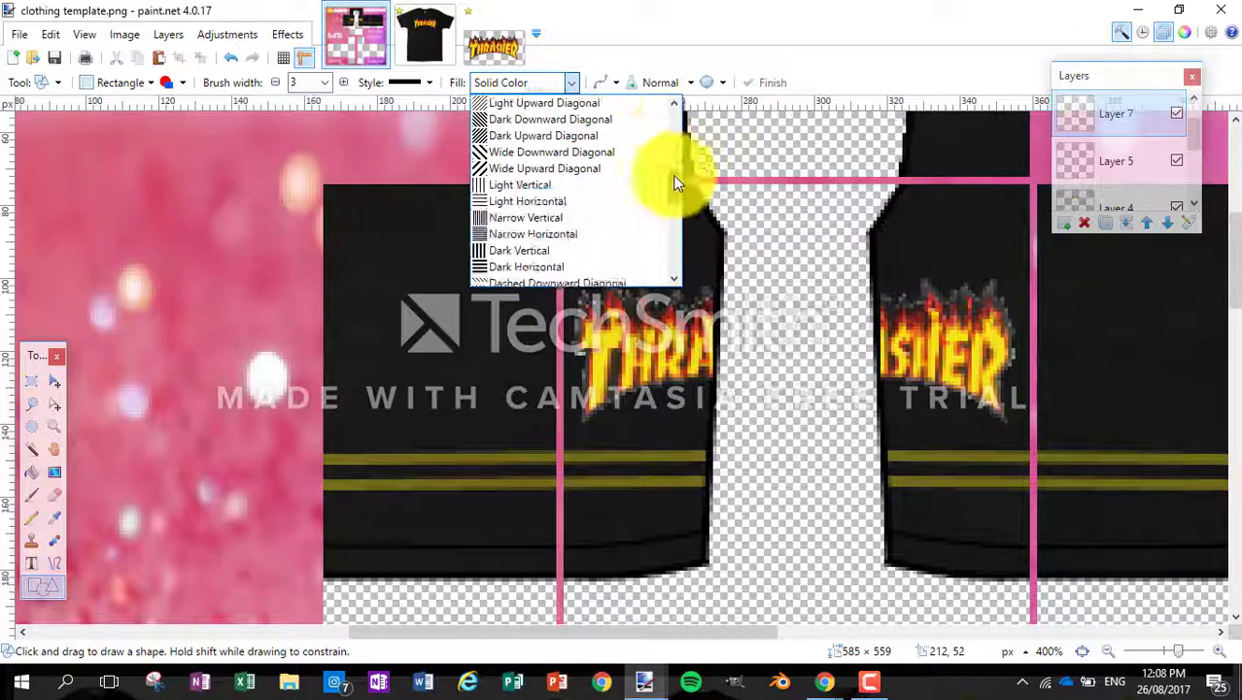
{"action": "left_click", "coordinate": [525, 218]}
{"action": "left_click_drag", "start_coordinate": [324, 548], "coordinate": [551, 569]}
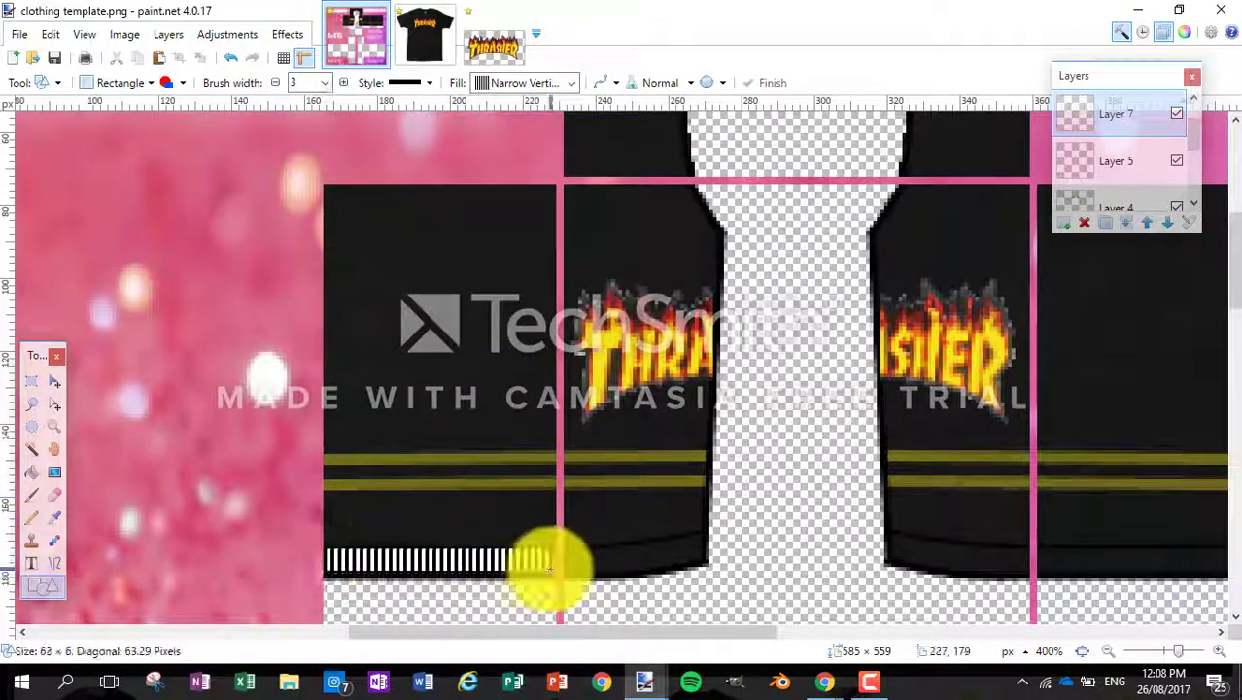
Step: Draw a 6-pixel Narrow Vertical curve along the left front hem and set the white primary color's opacity to 0
{"action": "key", "text": "o"}
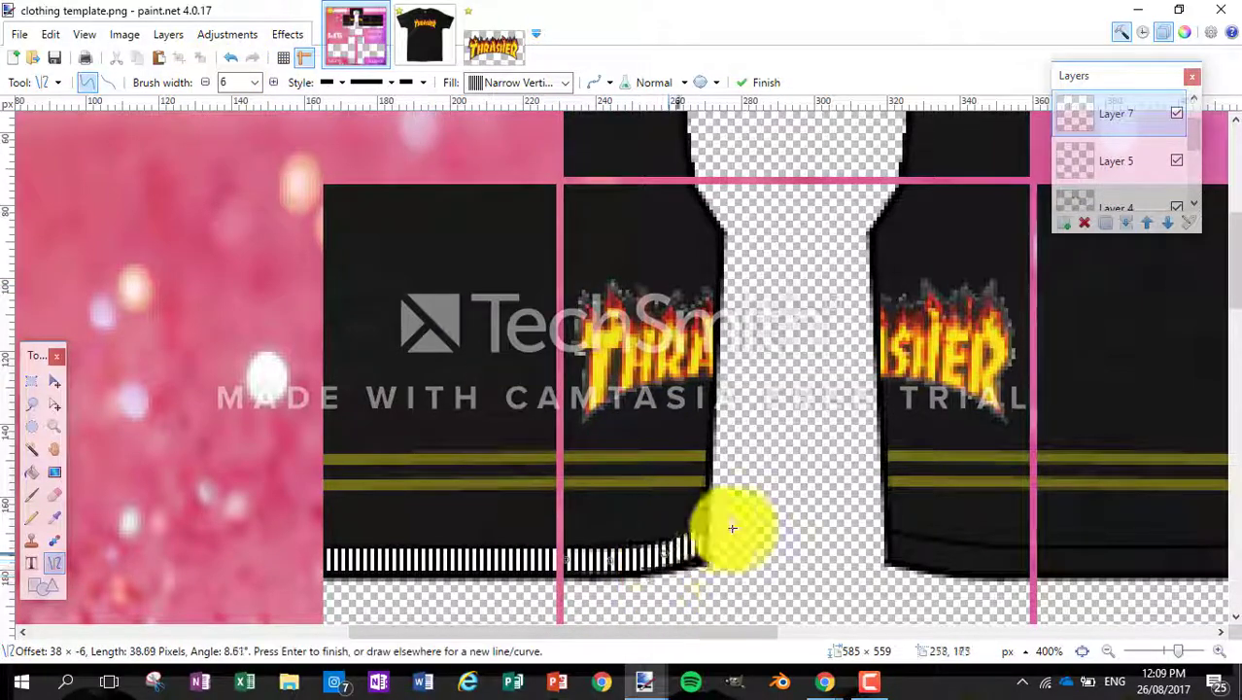
{"action": "scroll", "coordinate": [131, 537], "scroll_direction": "down", "scroll_amount": 1}
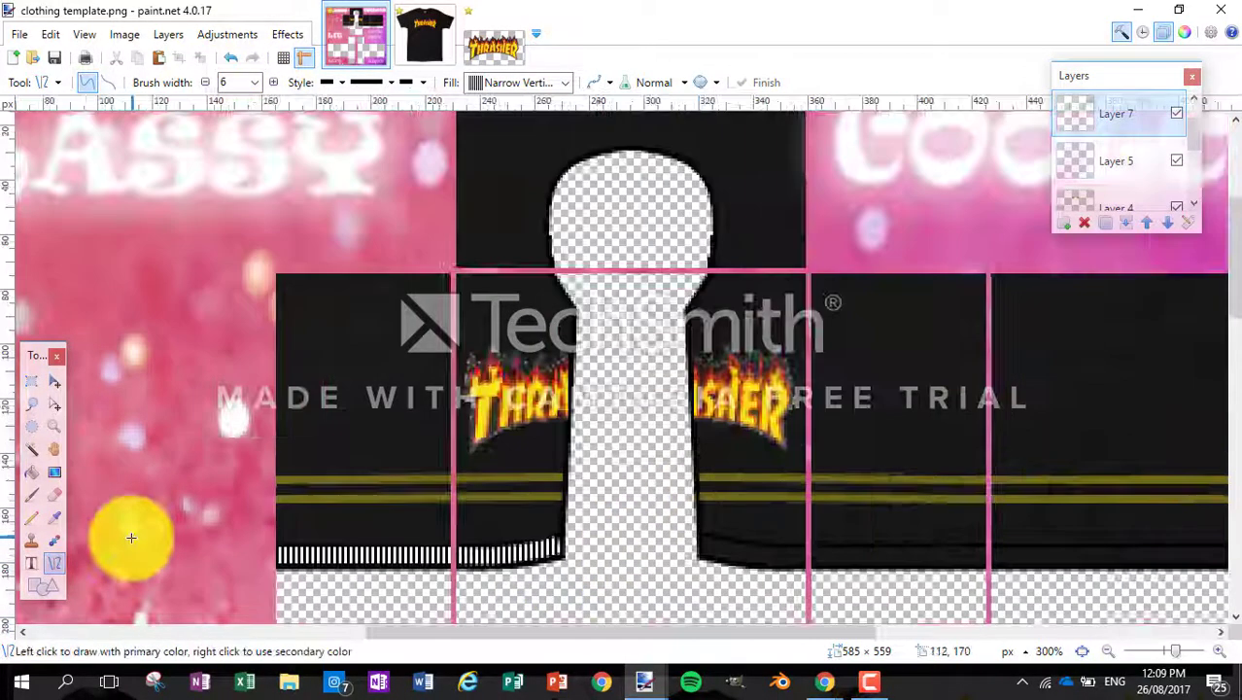
{"action": "left_click", "coordinate": [1185, 32]}
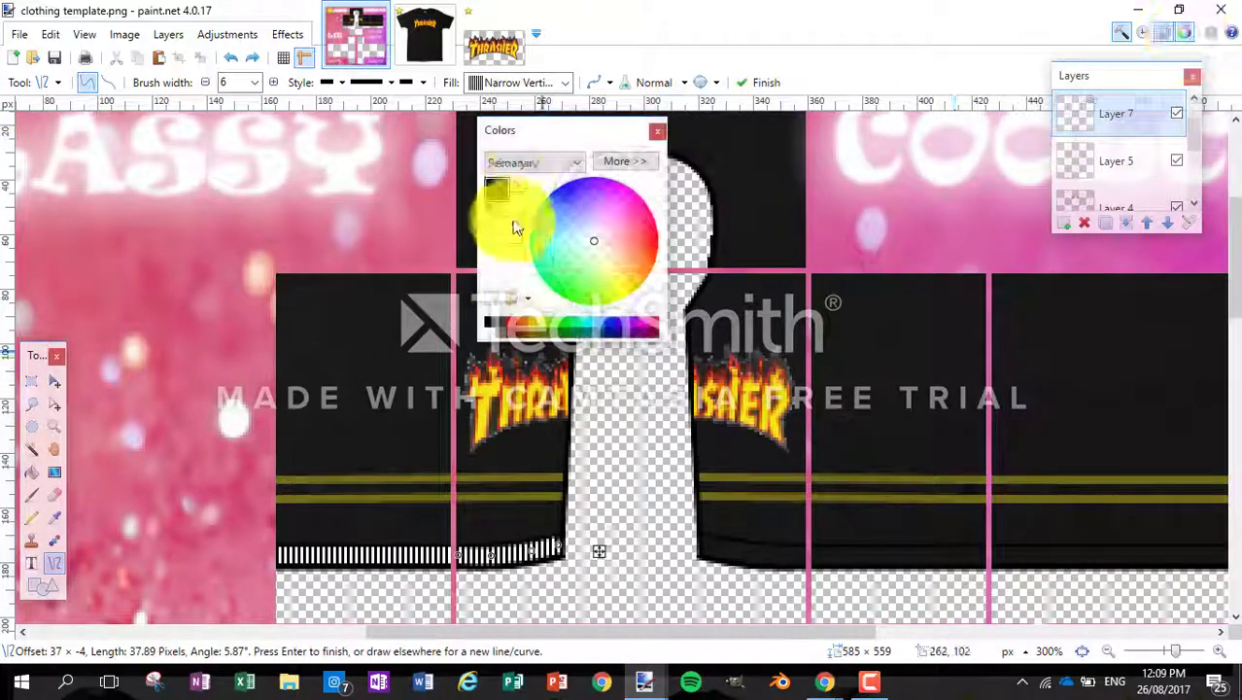
{"action": "left_click", "coordinate": [625, 161]}
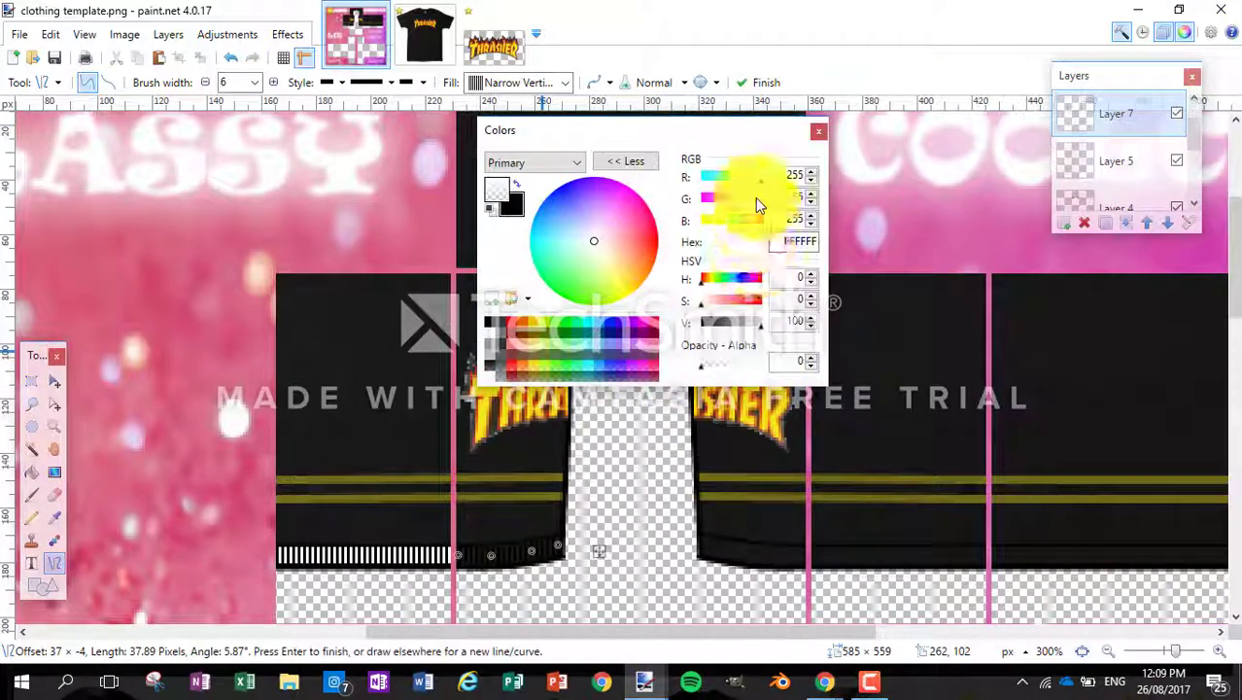
{"action": "left_click", "coordinate": [819, 130]}
Step: Try to redraw the left side piece's hem ribbing over the white stripes with the transparent primary color
{"action": "left_click", "coordinate": [43, 587]}
{"action": "left_click_drag", "start_coordinate": [277, 558], "coordinate": [429, 555]}
{"action": "scroll", "coordinate": [172, 533], "scroll_direction": "up", "scroll_amount": 2}
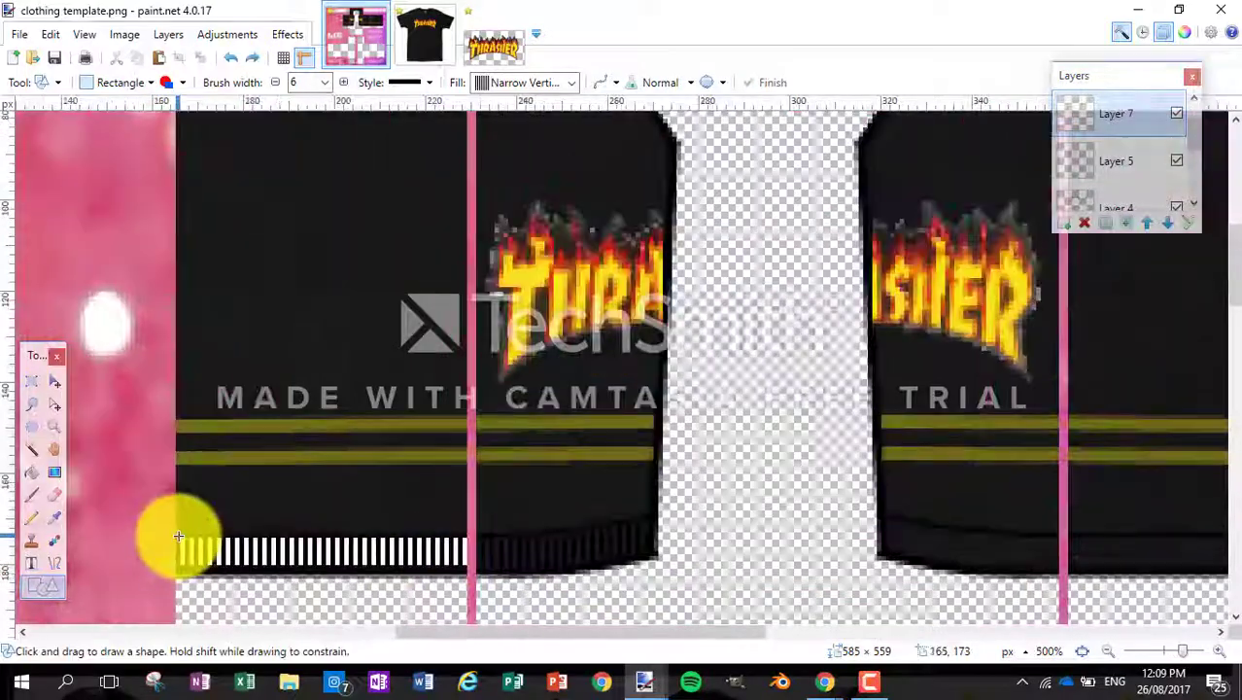
{"action": "left_click_drag", "start_coordinate": [175, 536], "coordinate": [458, 569]}
{"action": "left_click", "coordinate": [55, 563]}
{"action": "scroll", "coordinate": [666, 318], "scroll_direction": "down", "scroll_amount": 3}
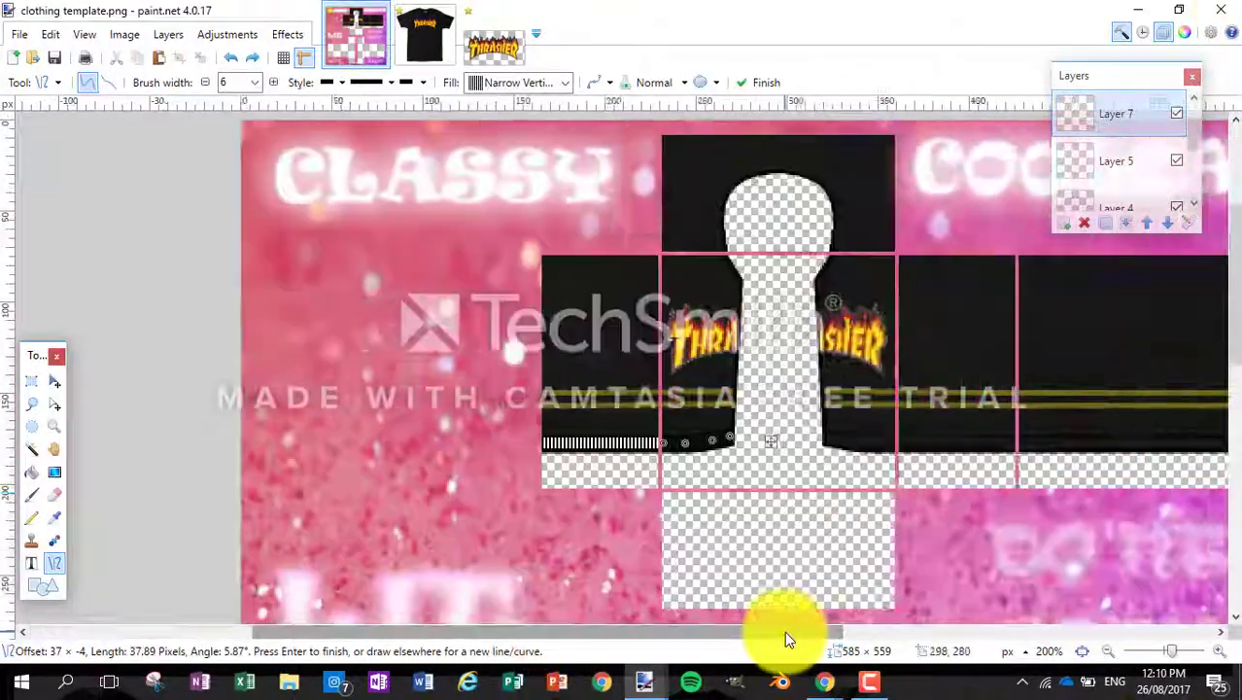
Step: Replace the white ribbing on the left side hem with black Narrow Vertical ribbing and add a 129 × 7 pixel band along the back hem
{"action": "key", "text": "ctrl+plus"}
{"action": "key", "text": "ctrl+plus"}
{"action": "left_click", "coordinate": [31, 382]}
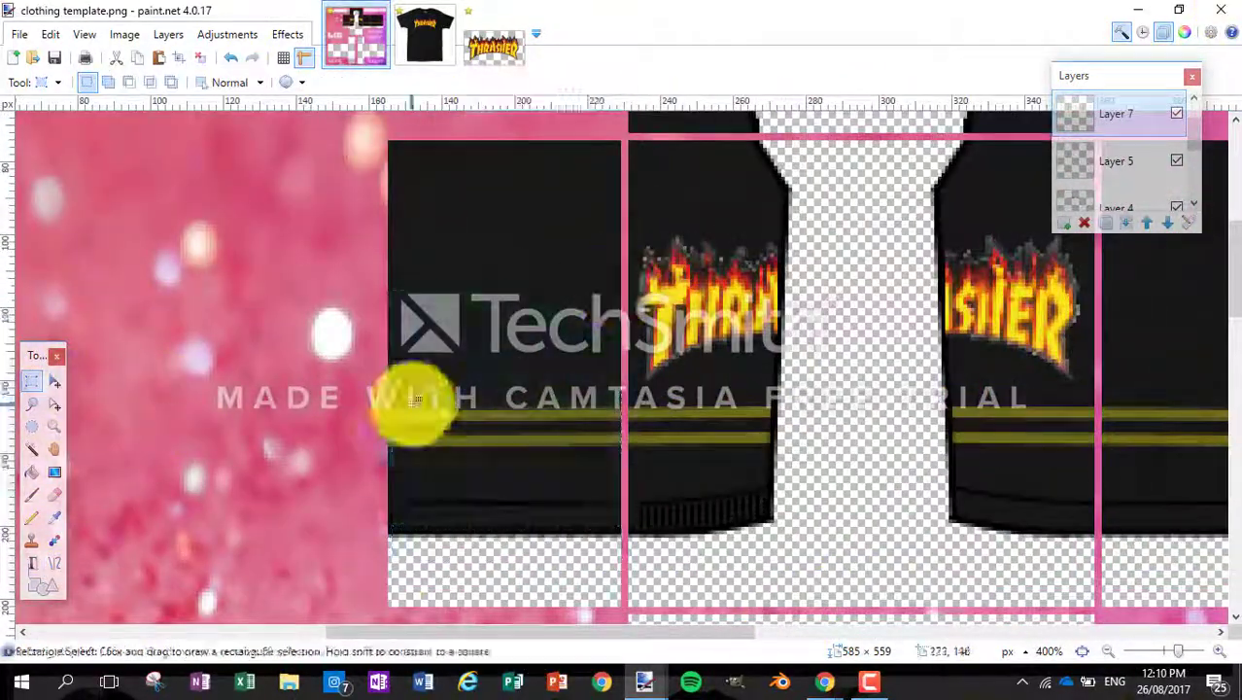
{"action": "key", "text": "o"}
{"action": "scroll", "coordinate": [615, 521], "scroll_direction": "down", "scroll_amount": 1}
{"action": "left_click_drag", "start_coordinate": [612, 530], "coordinate": [903, 530]}
{"action": "scroll", "coordinate": [681, 531], "scroll_direction": "right", "scroll_amount": 5}
{"action": "scroll", "coordinate": [904, 531], "scroll_direction": "up", "scroll_amount": 2}
{"action": "scroll", "coordinate": [325, 527], "scroll_direction": "down", "scroll_amount": 3}
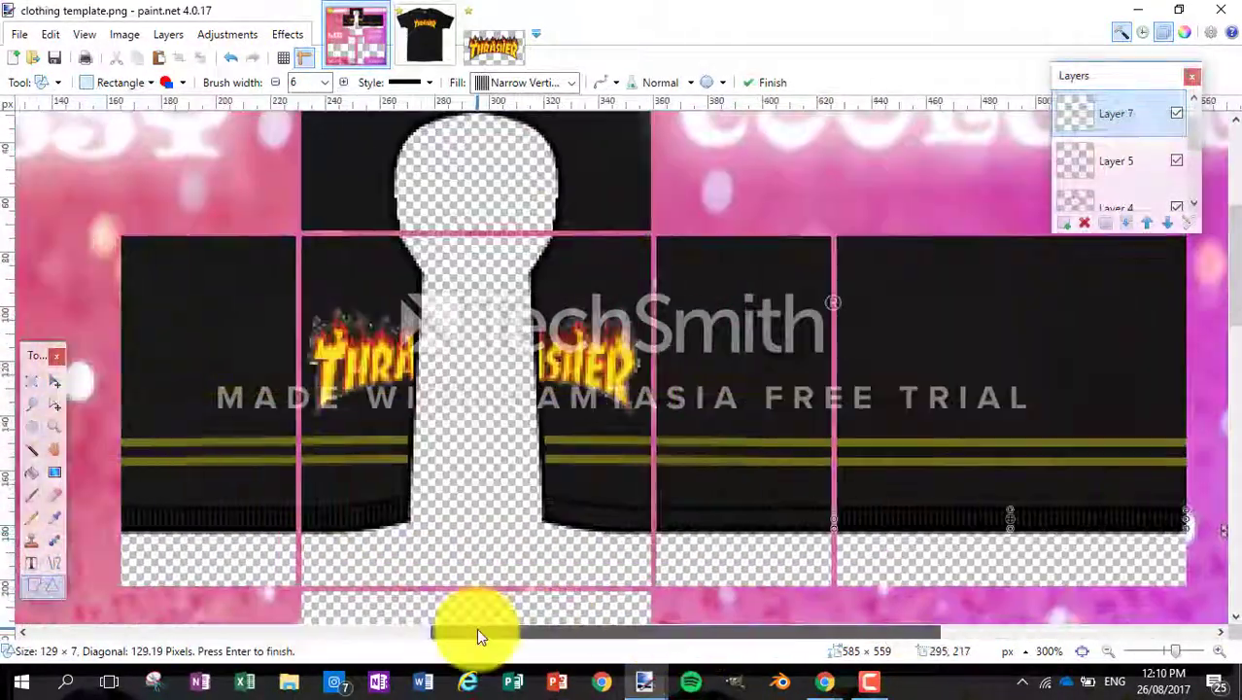
Step: Add a short 6-pixel Narrow Vertical line at the end of the left front ribbing beside the opening
{"action": "key", "text": "s"}
{"action": "scroll", "coordinate": [155, 564], "scroll_direction": "up", "scroll_amount": 4}
{"action": "key", "text": "o"}
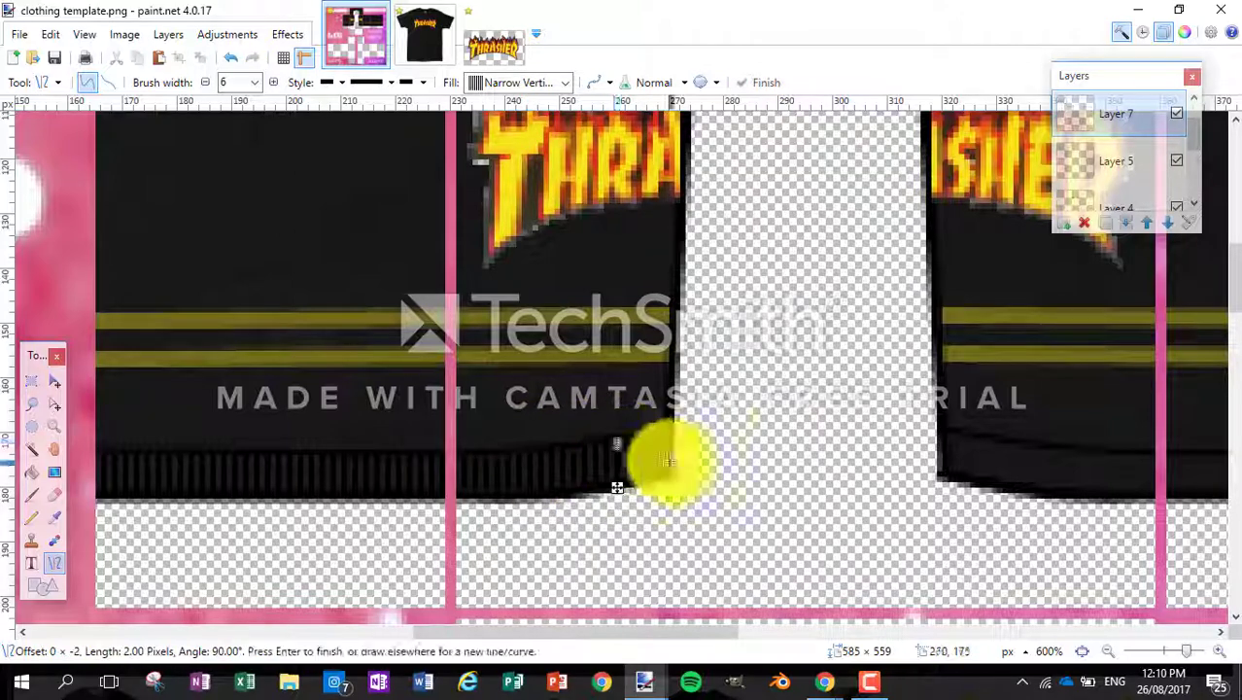
Step: Select the ribbing along the left side and left front hem and mirror a copy onto the right front and right side
{"action": "key", "text": "s"}
{"action": "left_click_drag", "start_coordinate": [97, 513], "coordinate": [832, 355]}
{"action": "left_click", "coordinate": [55, 403]}
{"action": "scroll", "coordinate": [627, 581], "scroll_direction": "down", "scroll_amount": 5}
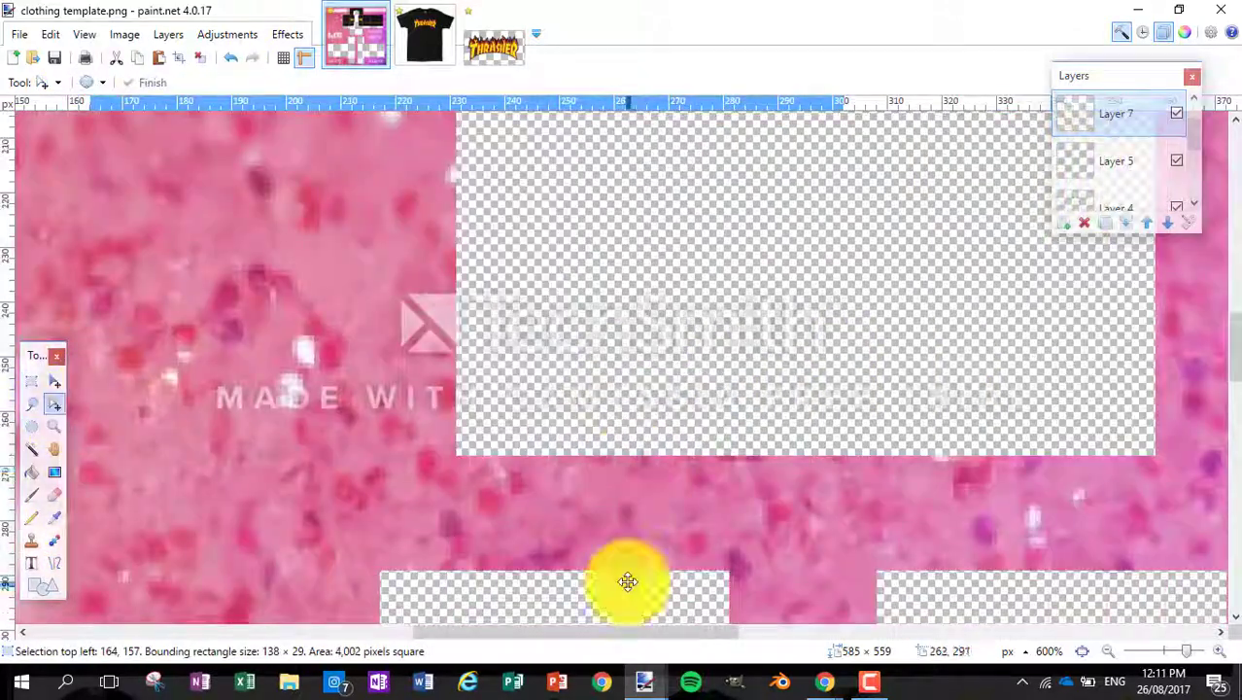
{"action": "scroll", "coordinate": [627, 581], "scroll_direction": "down", "scroll_amount": 2}
{"action": "scroll", "coordinate": [164, 305], "scroll_direction": "up", "scroll_amount": 1}
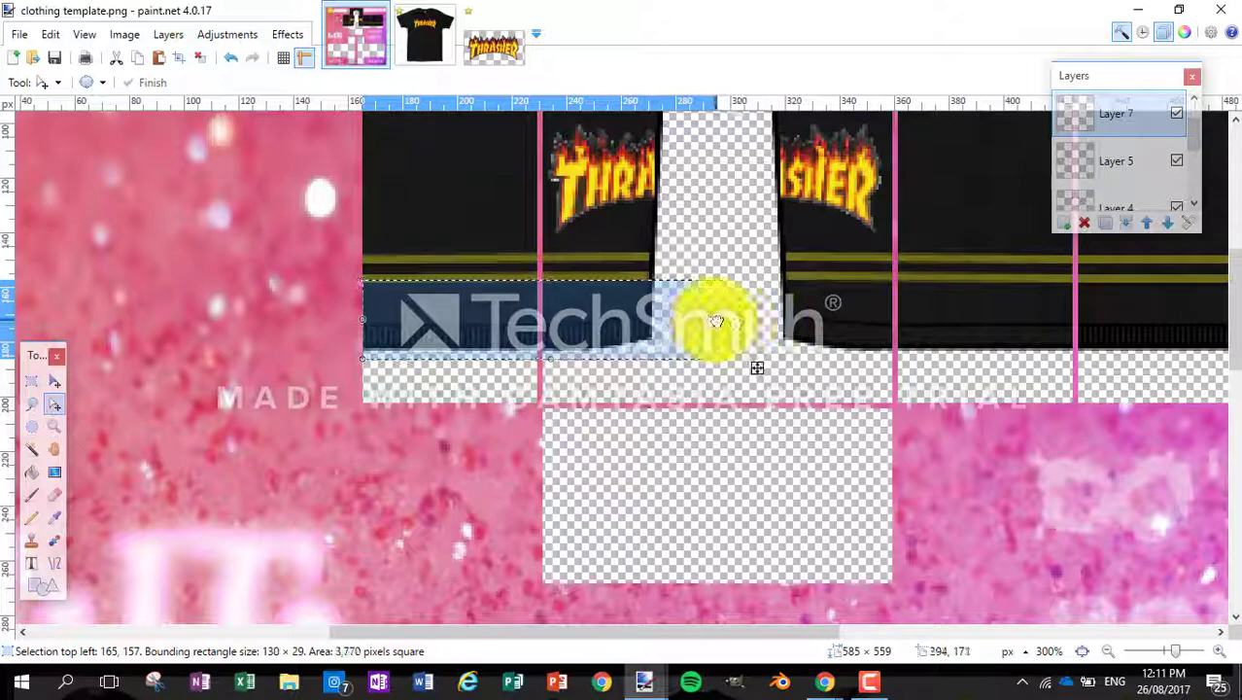
{"action": "key", "text": "m"}
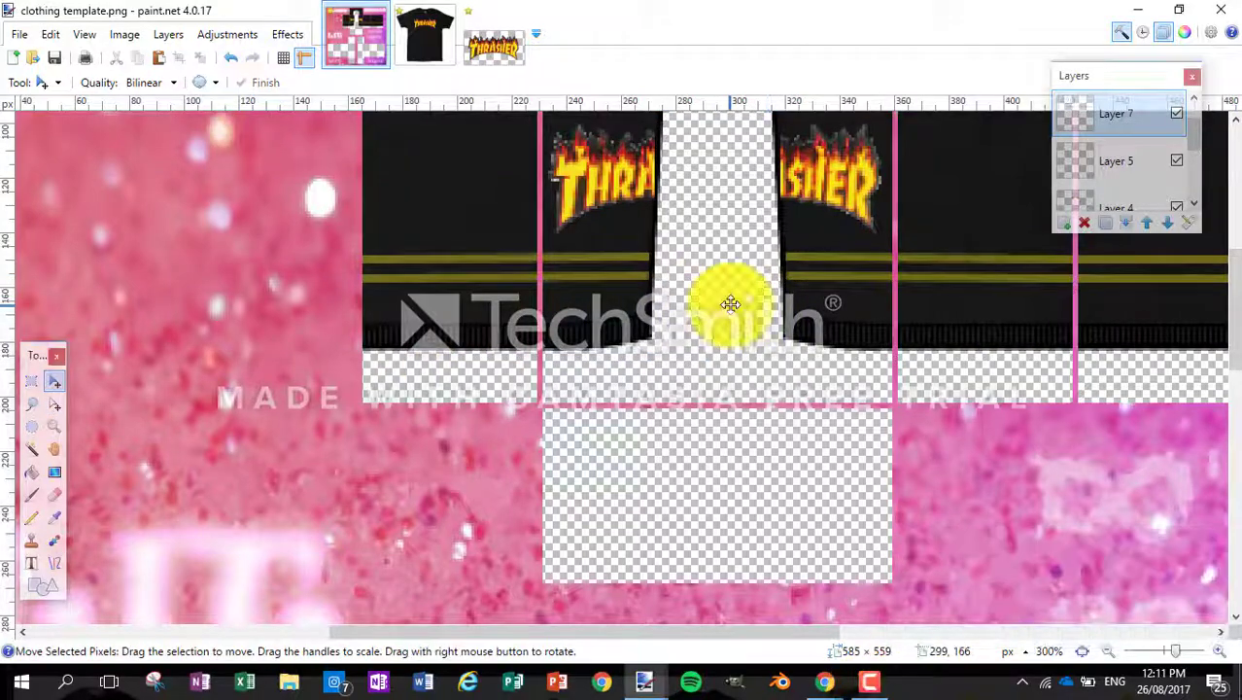
Step: Set the opacity of the ribbing layer, Layer 7, to 169
{"action": "scroll", "coordinate": [730, 304], "scroll_direction": "down", "scroll_amount": 2}
{"action": "scroll", "coordinate": [730, 304], "scroll_direction": "up", "scroll_amount": 1}
{"action": "left_click", "coordinate": [1188, 222]}
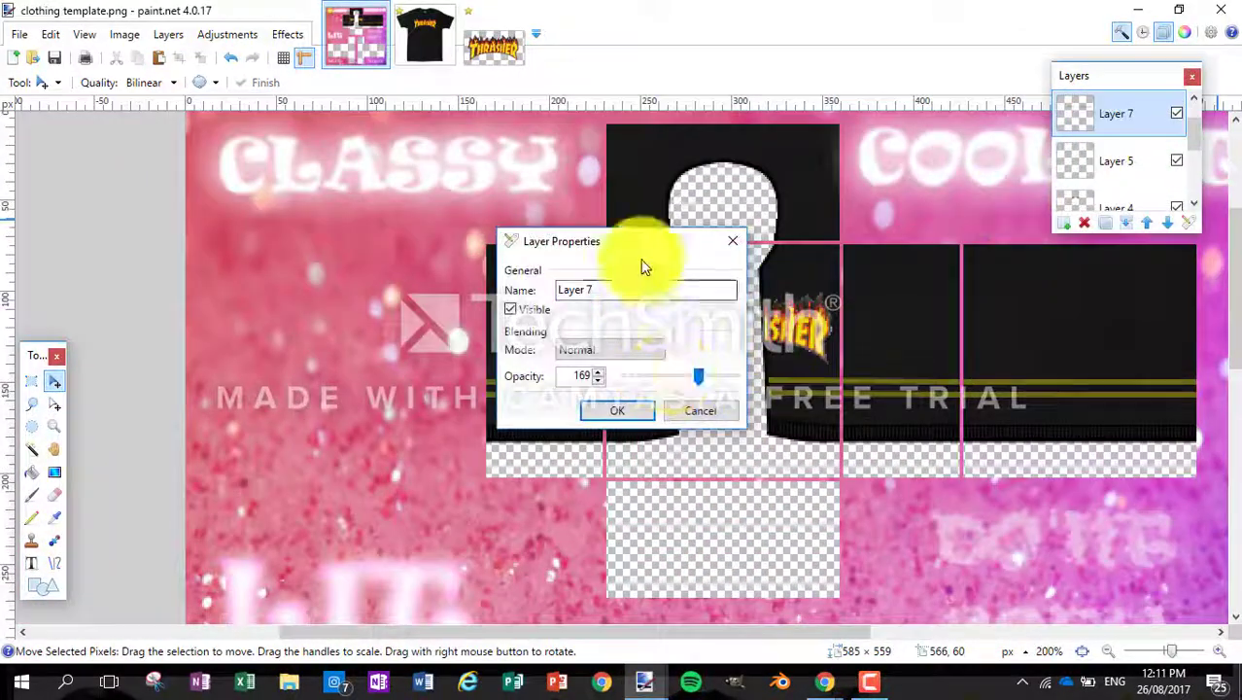
{"action": "left_click_drag", "start_coordinate": [641, 264], "coordinate": [872, 203]}
{"action": "left_click", "coordinate": [849, 348]}
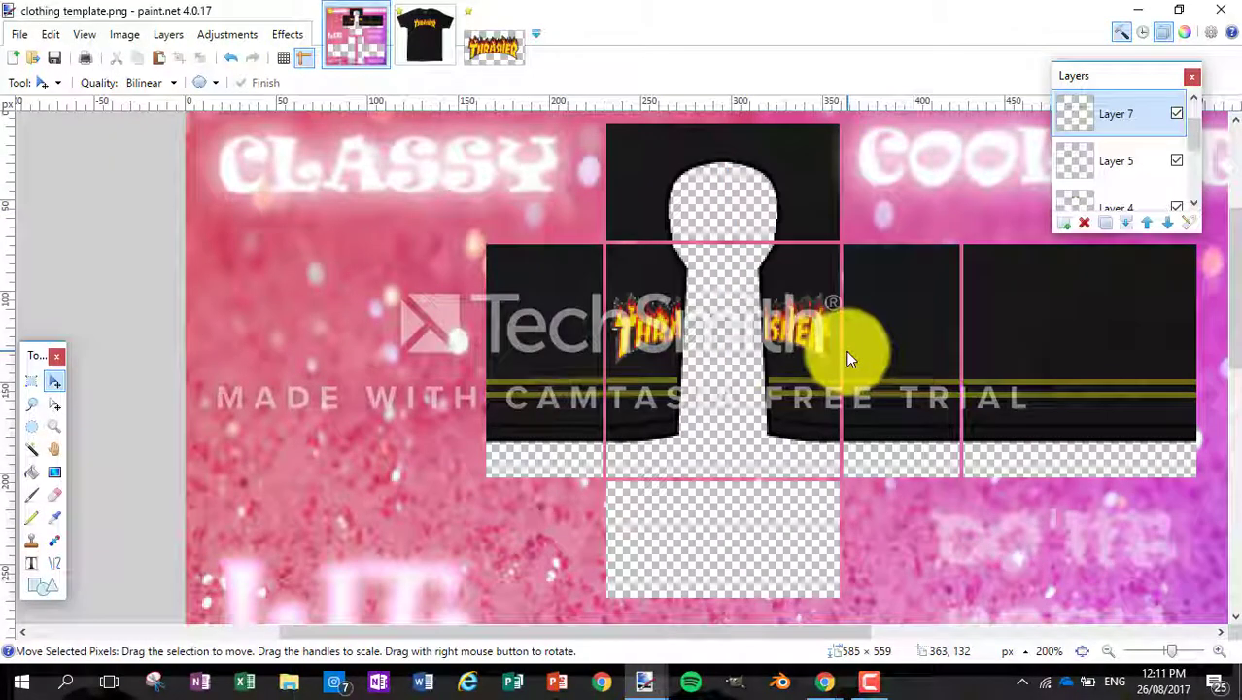
Step: Open the translucent crop top image from the Shirts folder inside pants
{"action": "scroll", "coordinate": [478, 166], "scroll_direction": "up", "scroll_amount": 1}
{"action": "scroll", "coordinate": [477, 166], "scroll_direction": "down", "scroll_amount": 2}
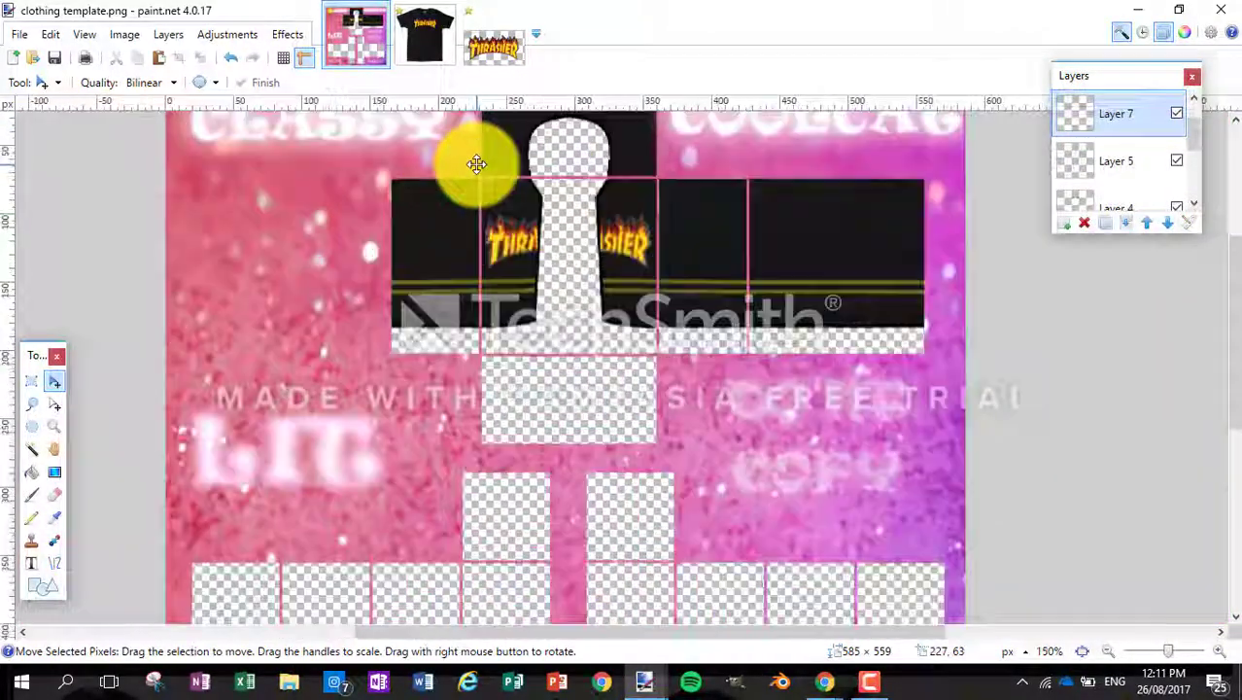
{"action": "scroll", "coordinate": [477, 165], "scroll_direction": "up", "scroll_amount": 1}
{"action": "key", "text": "ctrl+o"}
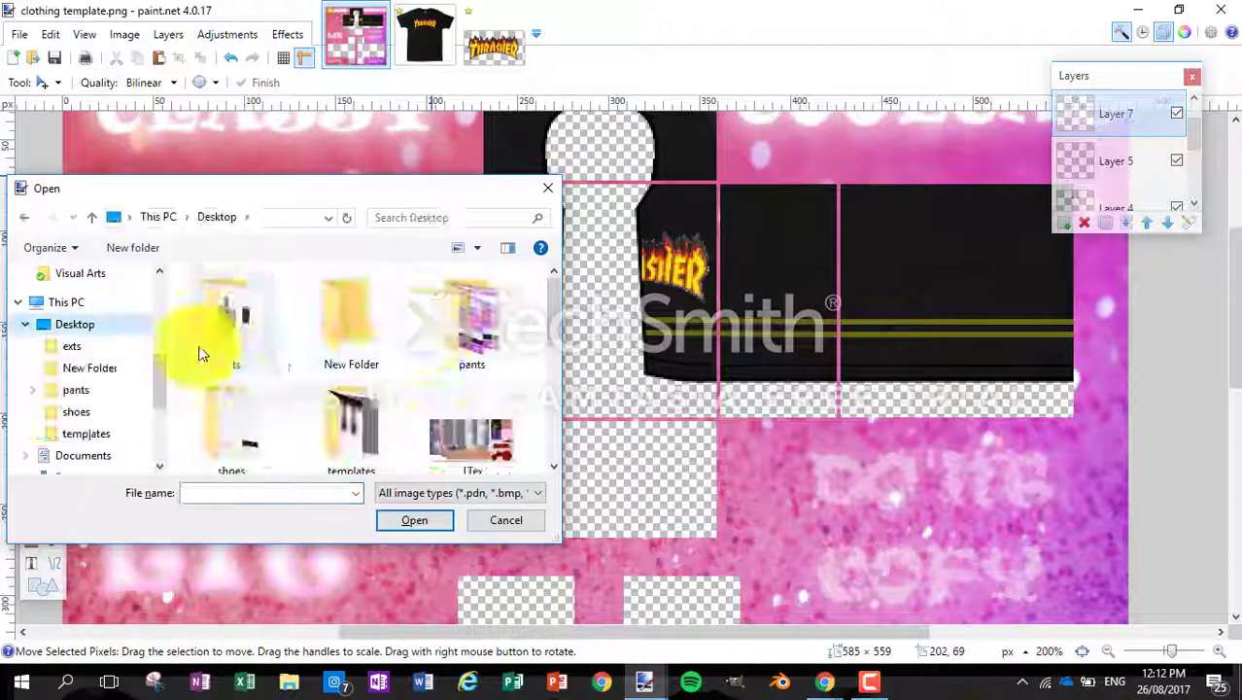
{"action": "scroll", "coordinate": [550, 355], "scroll_direction": "down", "scroll_amount": 1}
{"action": "scroll", "coordinate": [549, 350], "scroll_direction": "up", "scroll_amount": 1}
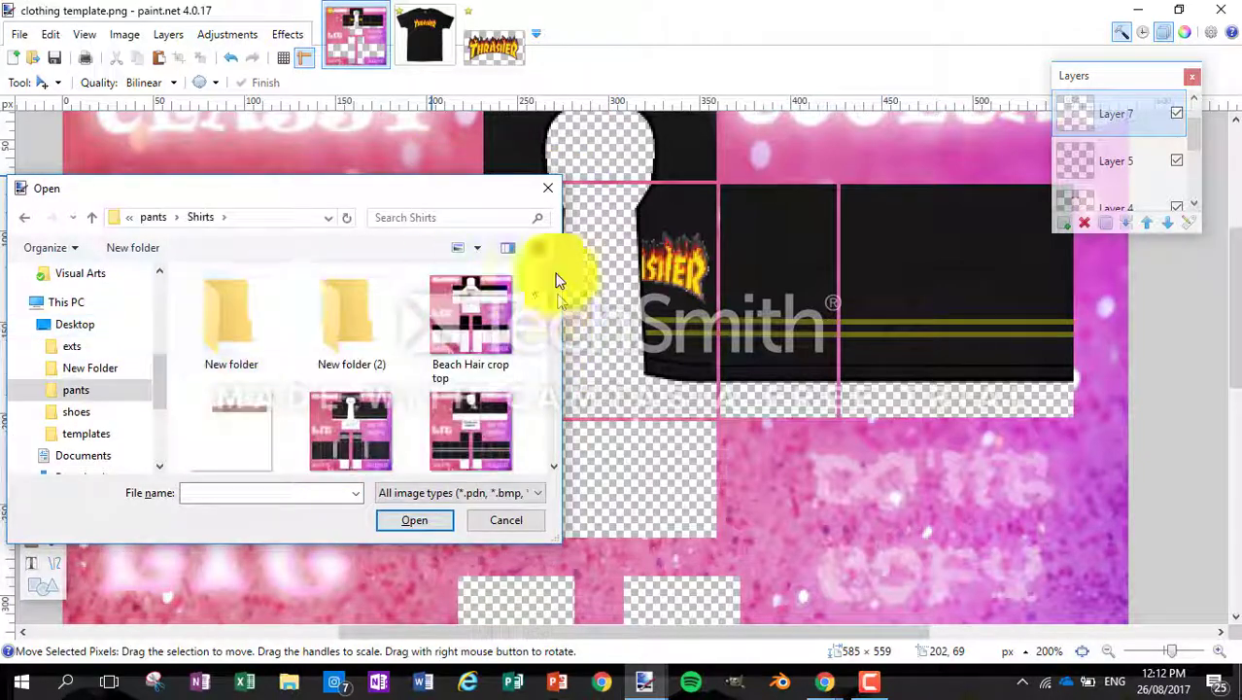
{"action": "scroll", "coordinate": [552, 335], "scroll_direction": "down", "scroll_amount": 3}
{"action": "scroll", "coordinate": [552, 336], "scroll_direction": "down", "scroll_amount": 8}
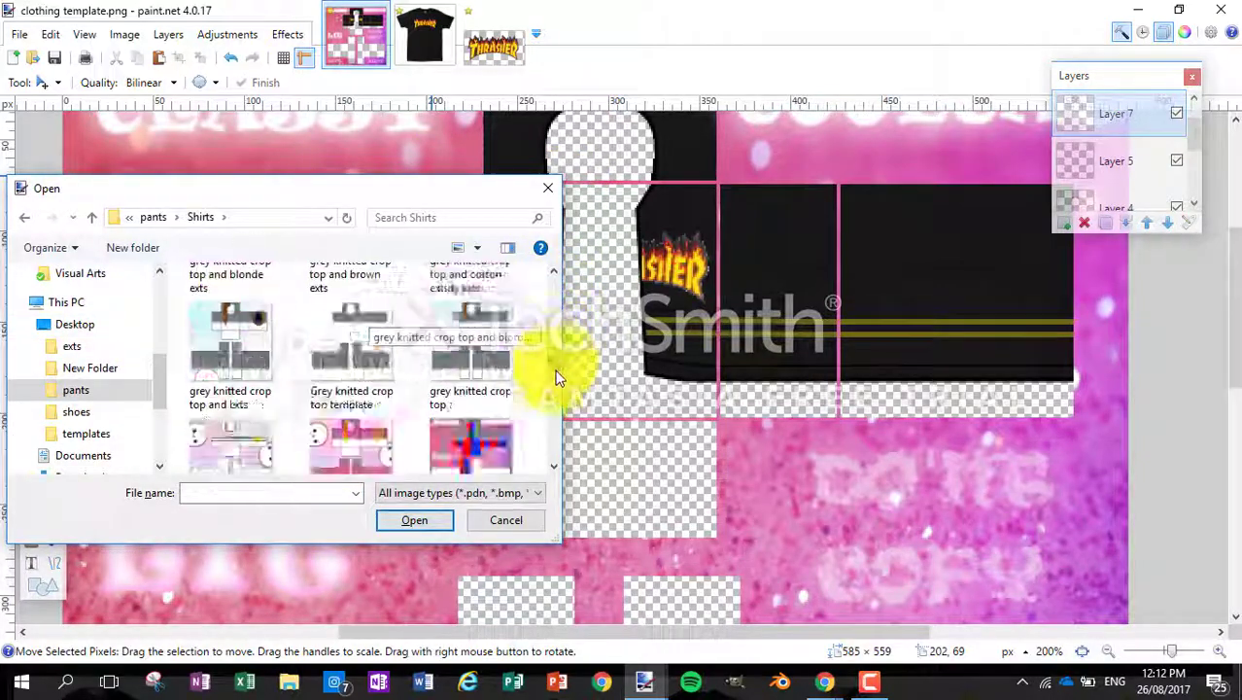
{"action": "double_click", "coordinate": [367, 425]}
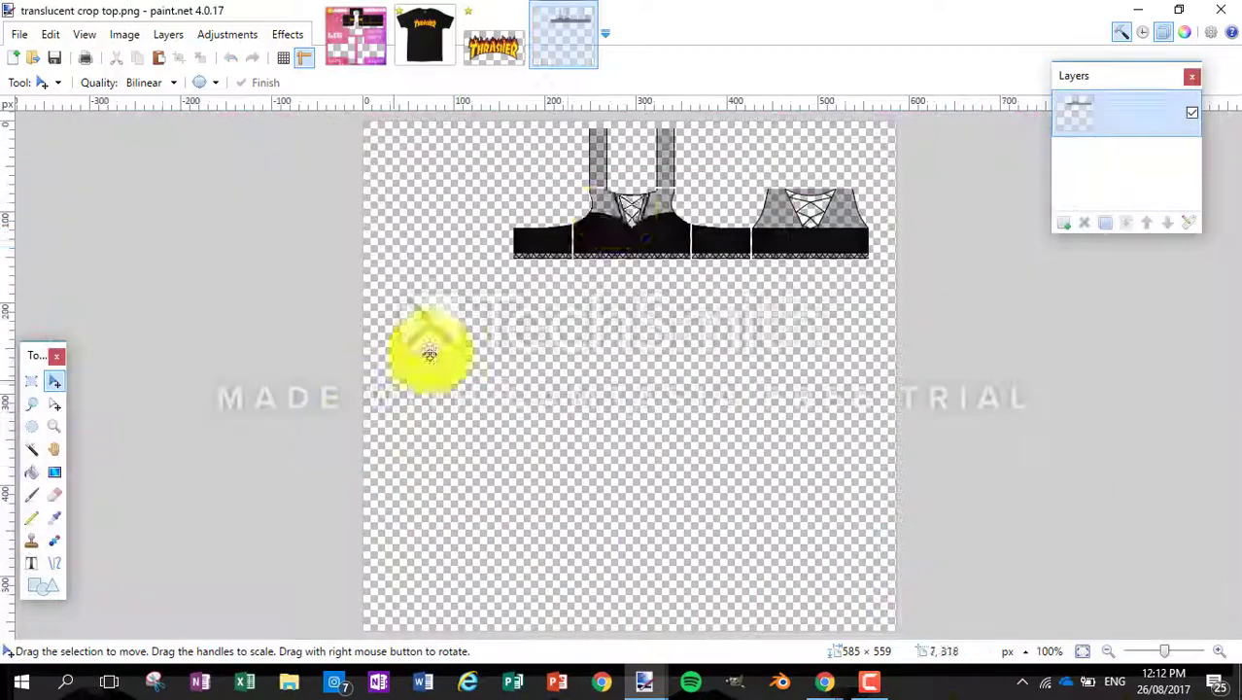
Step: Copy the whole translucent crop top and paste it onto a new layer beneath the shirt in the clothing template
{"action": "key", "text": "s"}
{"action": "key", "text": "ctrl+a"}
{"action": "left_click", "coordinate": [356, 34]}
{"action": "left_click", "coordinate": [1063, 222]}
{"action": "key", "text": "ctrl+v"}
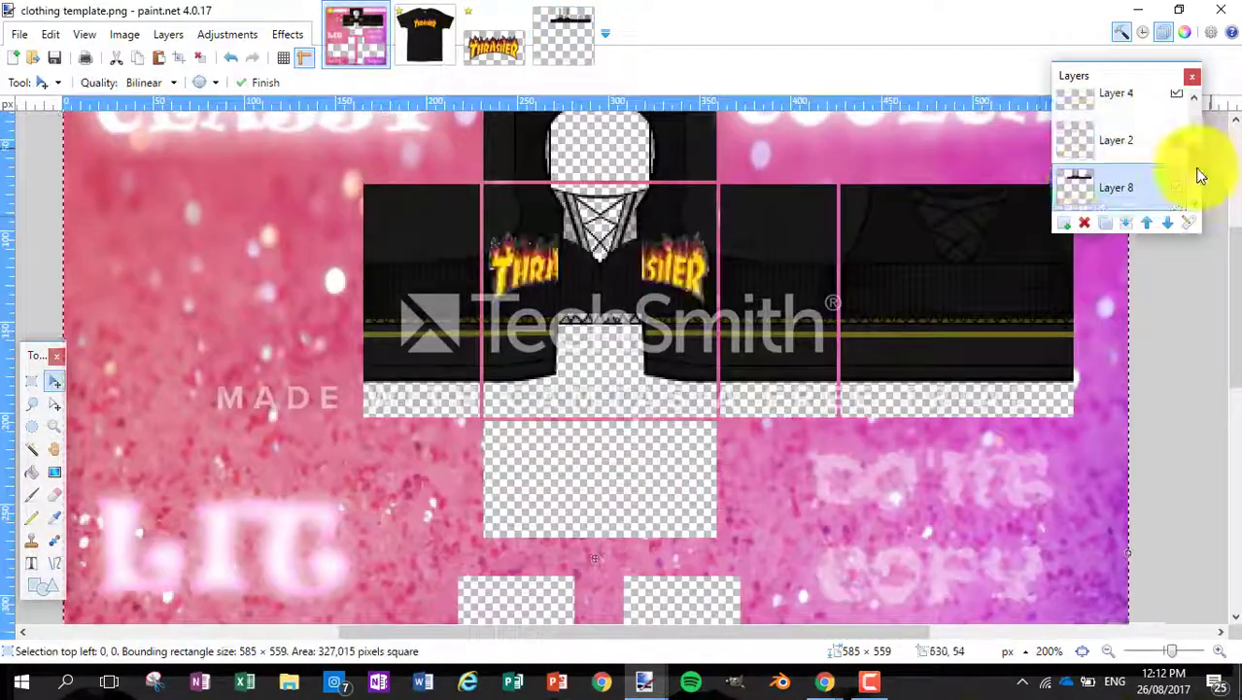
{"action": "key", "text": "ctrl+0"}
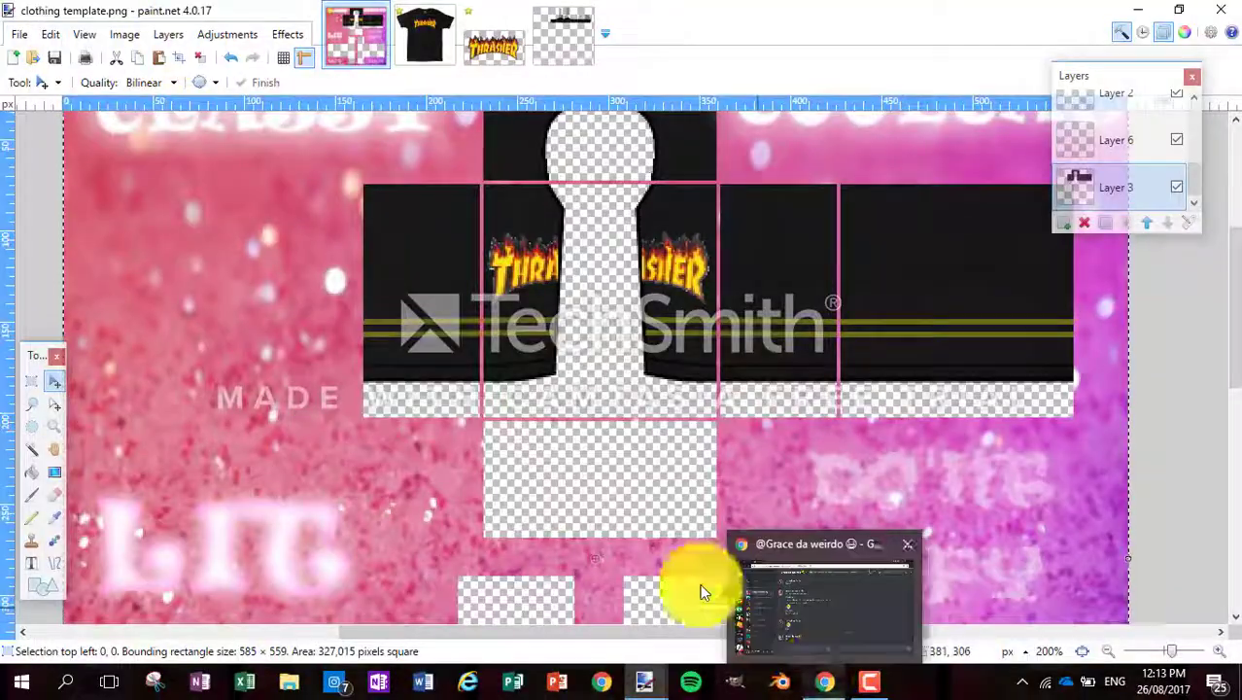
Step: Set the Line/Curve fill to Solid Color and make a short stroke at the edge of the shirt's front opening
{"action": "left_click", "coordinate": [1185, 33]}
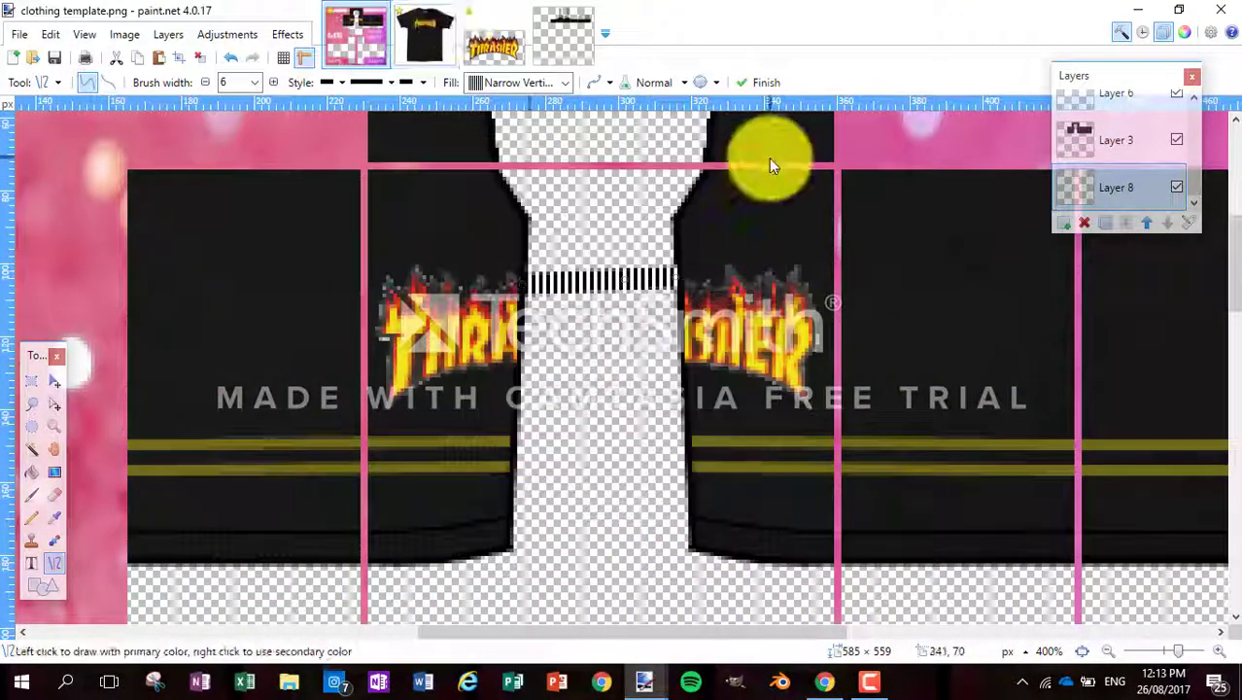
{"action": "left_click", "coordinate": [564, 82]}
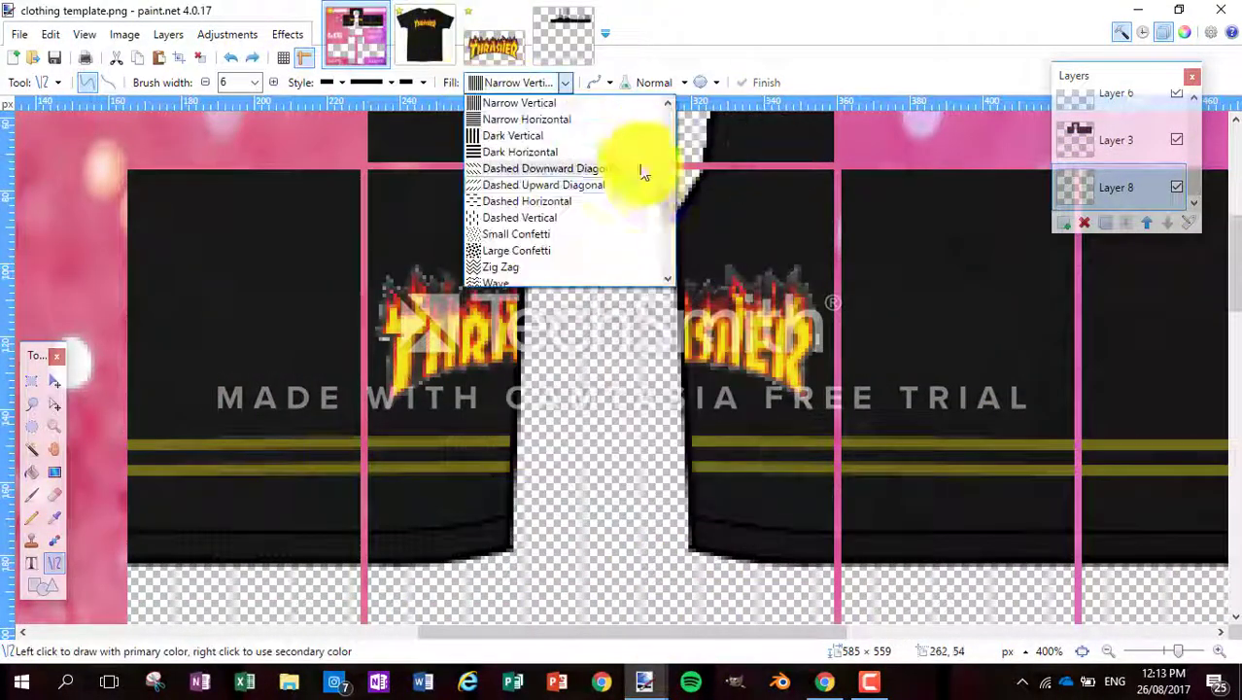
{"action": "left_click", "coordinate": [515, 88]}
{"action": "left_click_drag", "start_coordinate": [672, 284], "coordinate": [675, 284]}
{"action": "scroll", "coordinate": [203, 87], "scroll_direction": "up", "scroll_amount": 5}
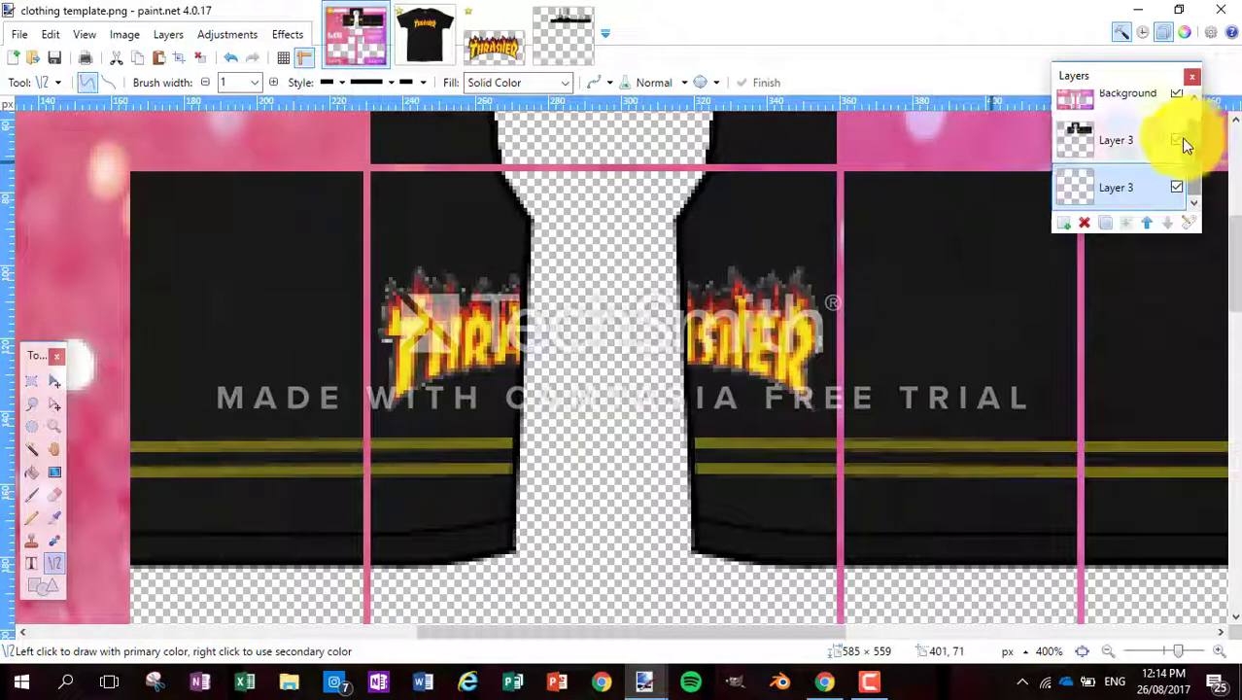
Step: Hide the finished black shirt layer and bring in the red and blue guide template
{"action": "left_click", "coordinate": [1177, 139]}
{"action": "key", "text": "ctrl+o"}
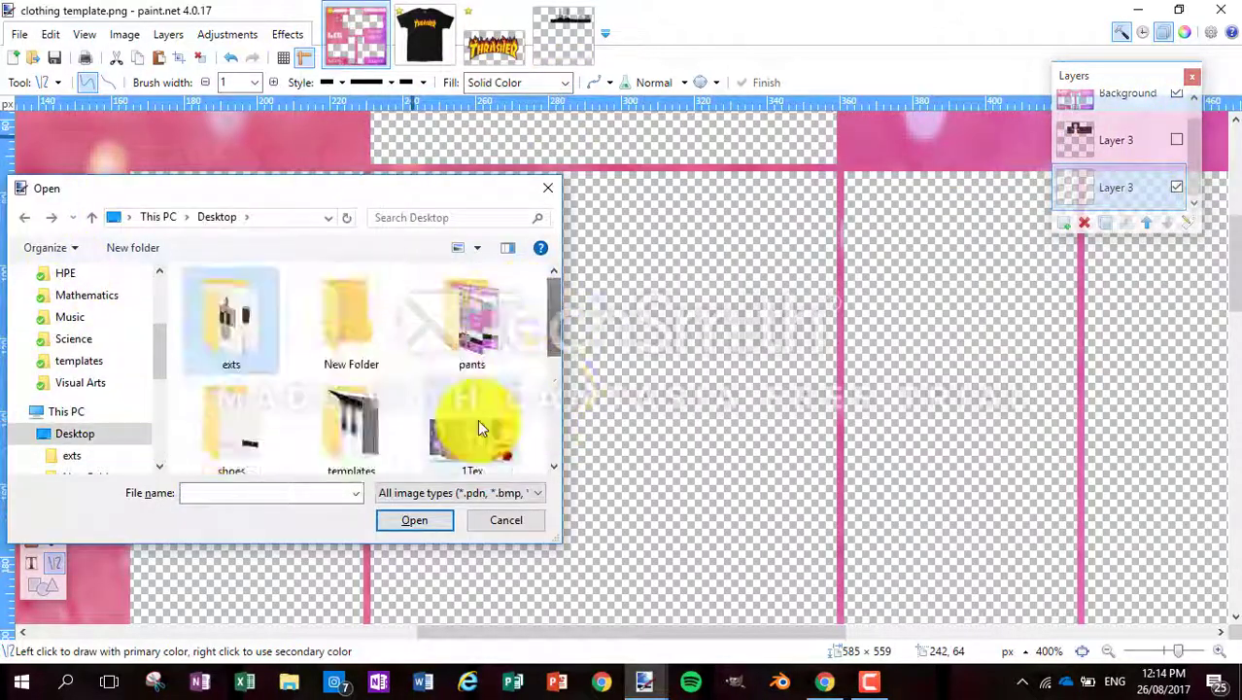
{"action": "left_click", "coordinate": [352, 292]}
{"action": "key", "text": "Return"}
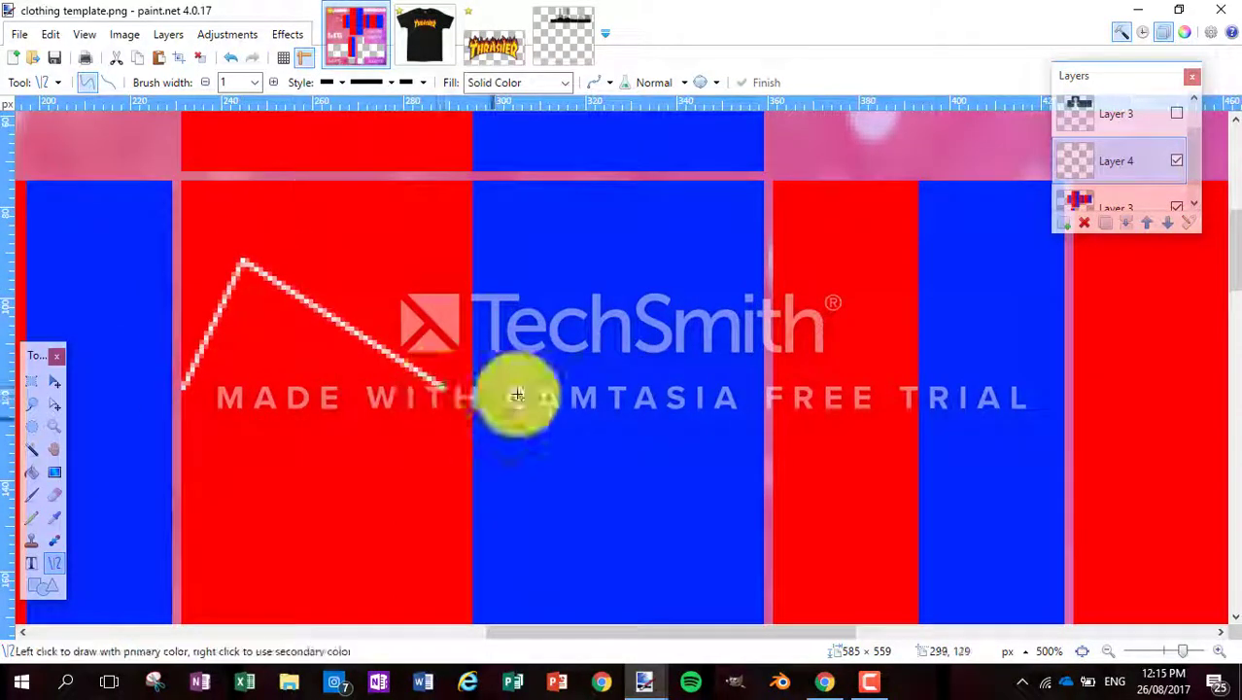
Step: Outline the crop top's left half in 1-pixel white lines with a peaked neckline, 98-pixel strap, underarm curve and straight hem, and refine the neckline near the centre
{"action": "scroll", "coordinate": [476, 431], "scroll_direction": "down", "scroll_amount": 2}
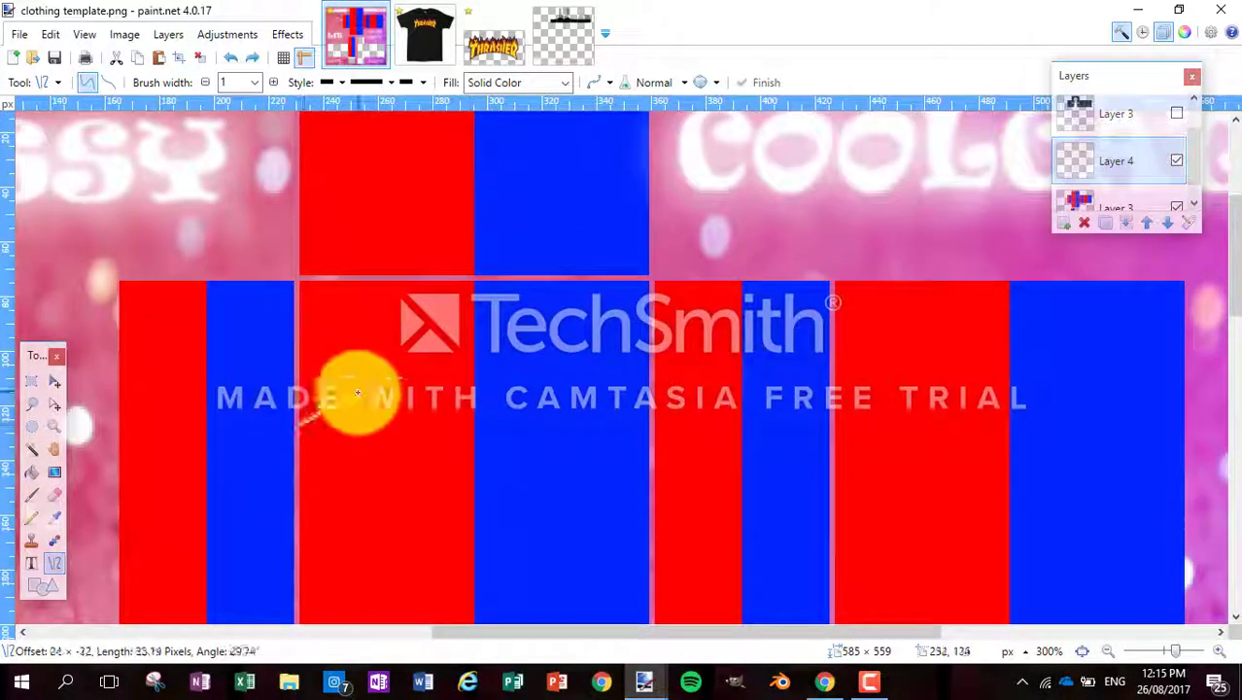
{"action": "left_click_drag", "start_coordinate": [360, 368], "coordinate": [352, 144]}
{"action": "scroll", "coordinate": [357, 316], "scroll_direction": "down", "scroll_amount": 3}
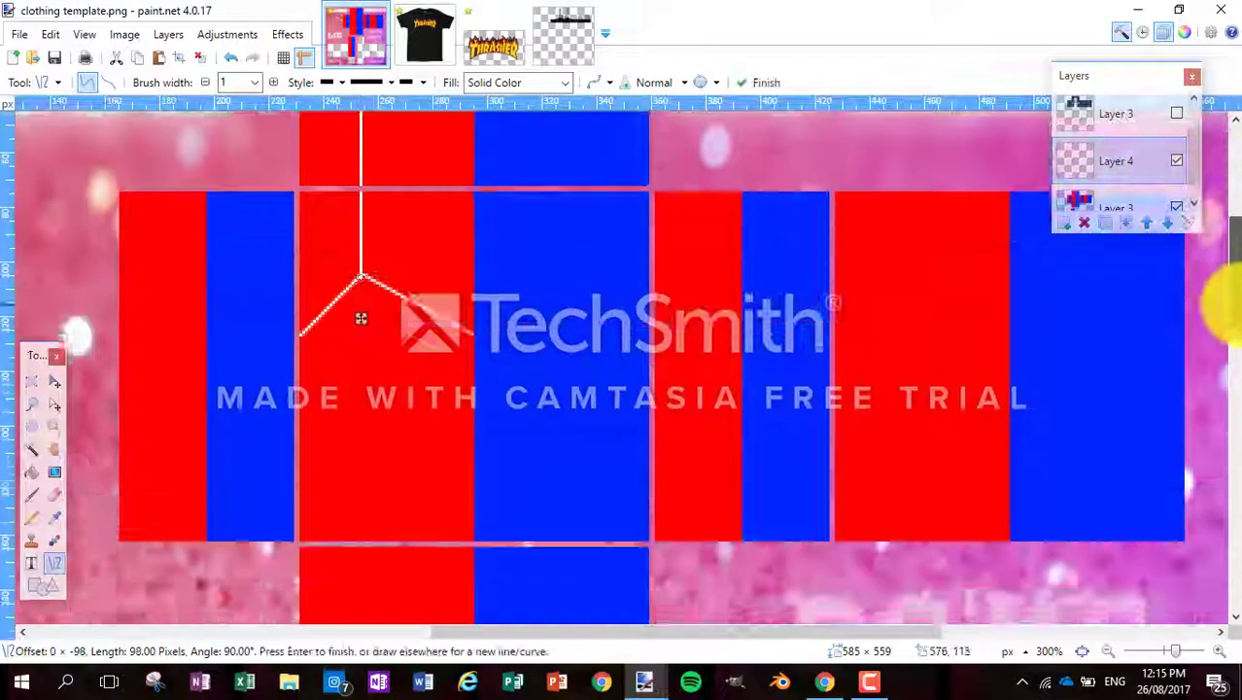
{"action": "scroll", "coordinate": [379, 350], "scroll_direction": "up", "scroll_amount": 1}
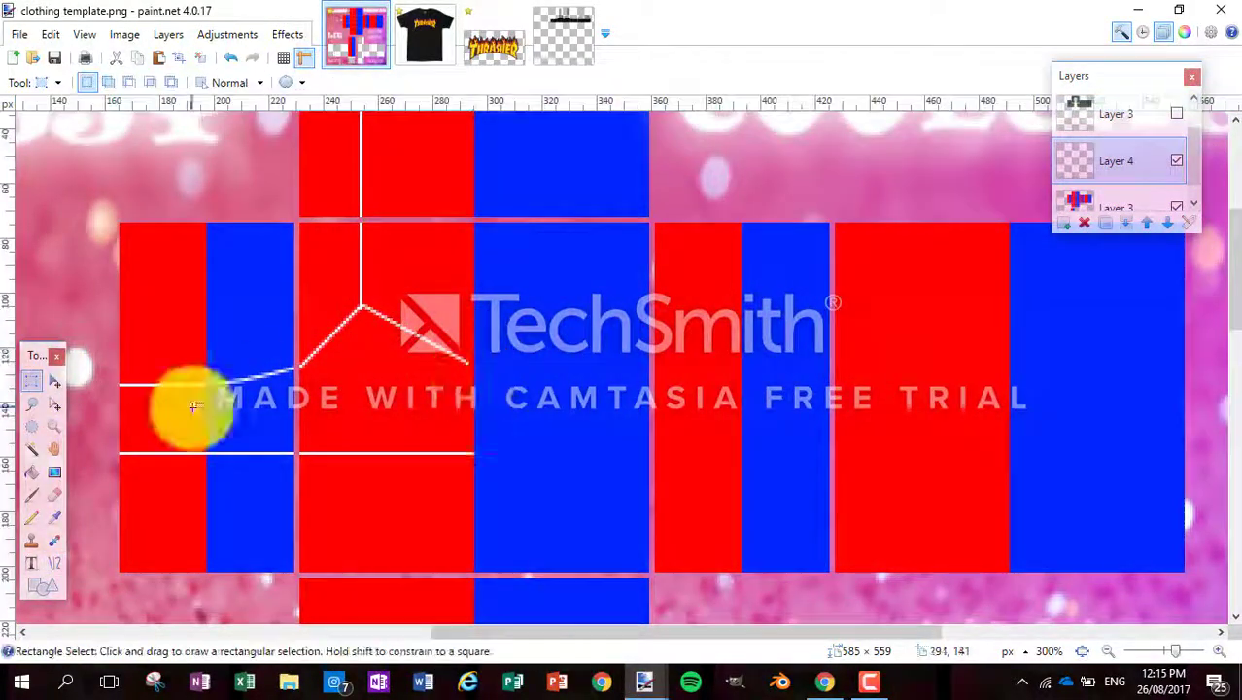
{"action": "scroll", "coordinate": [544, 338], "scroll_direction": "up", "scroll_amount": 2}
{"action": "left_click", "coordinate": [54, 494]}
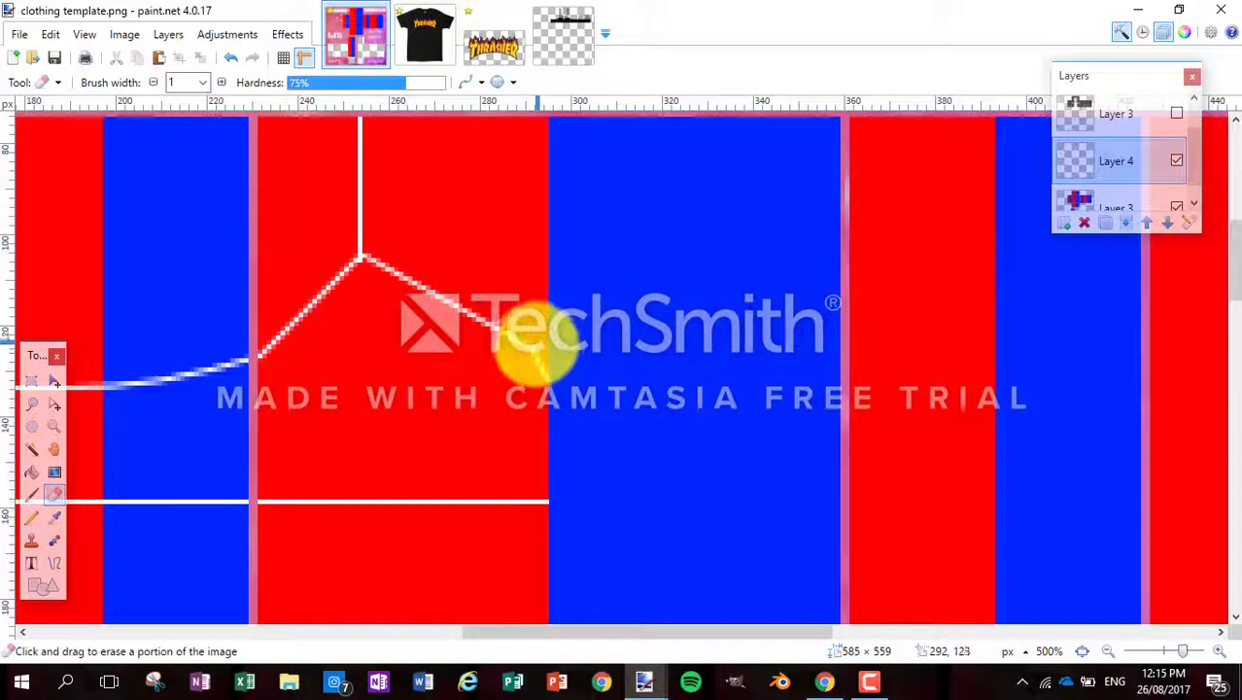
Step: Select the left side and left front half of the crop top outline and nudge it upward by several pixels
{"action": "scroll", "coordinate": [533, 341], "scroll_direction": "down", "scroll_amount": 2}
{"action": "left_click", "coordinate": [31, 381]}
{"action": "left_click_drag", "start_coordinate": [214, 597], "coordinate": [578, 183]}
{"action": "left_click", "coordinate": [55, 381]}
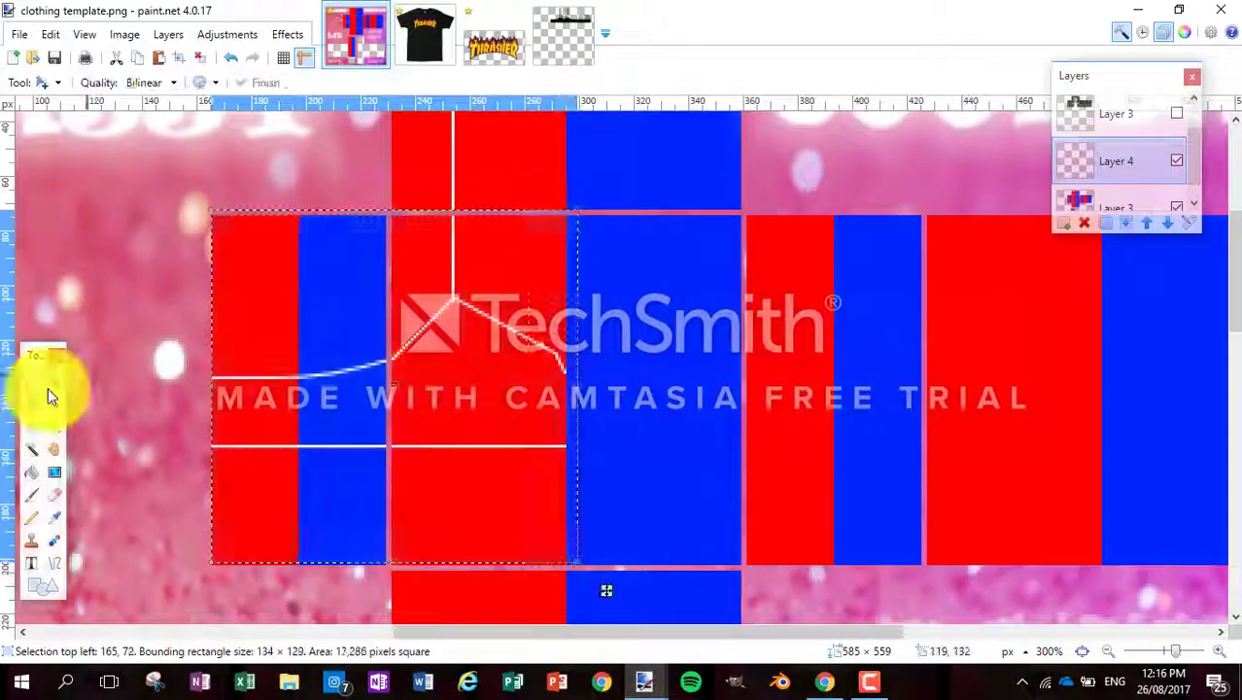
{"action": "key", "text": "Up"}
{"action": "key", "text": "Up"}
{"action": "key", "text": "Up"}
{"action": "key", "text": "Up"}
{"action": "key", "text": "Up"}
{"action": "key", "text": "Up"}
{"action": "key", "text": "Up"}
{"action": "key", "text": "Up"}
{"action": "key", "text": "Up"}
Step: Mirror the outline onto the right front and side, and extend the underarm and hem lines straight across the back piece
{"action": "left_click_drag", "start_coordinate": [212, 359], "coordinate": [921, 360]}
{"action": "scroll", "coordinate": [576, 144], "scroll_direction": "up", "scroll_amount": 3}
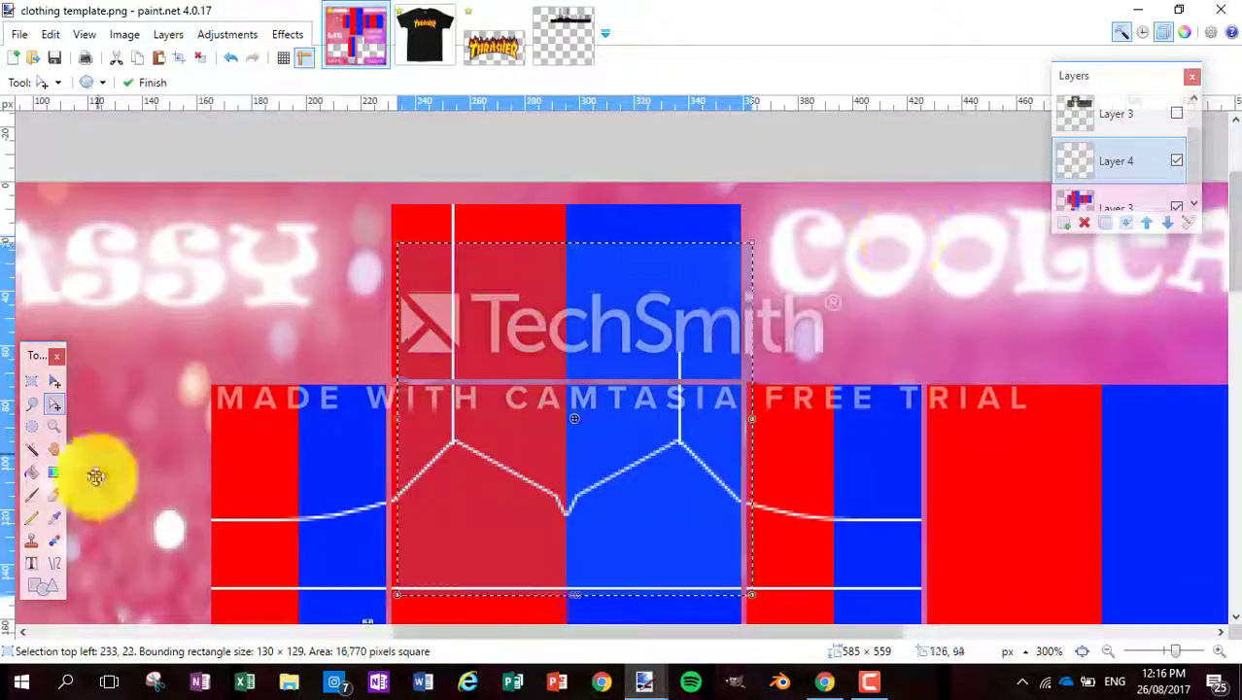
{"action": "left_click", "coordinate": [54, 563]}
{"action": "scroll", "coordinate": [929, 365], "scroll_direction": "down", "scroll_amount": 3}
{"action": "left_click_drag", "start_coordinate": [924, 368], "coordinate": [1236, 367]}
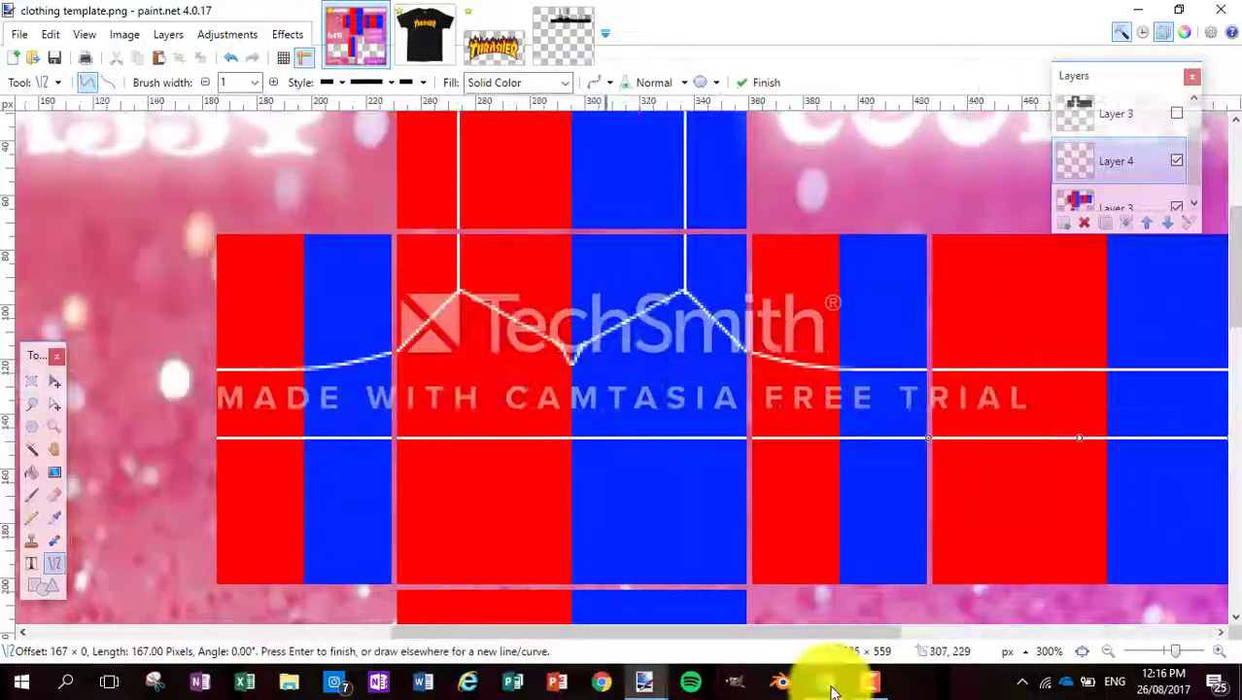
Step: Switch to Chrome and search Google Images for "white fabric"
{"action": "left_click", "coordinate": [825, 681]}
{"action": "left_click", "coordinate": [210, 10]}
{"action": "type", "text": "white fabric"}
{"action": "key", "text": "Return"}
{"action": "left_click", "coordinate": [214, 149]}
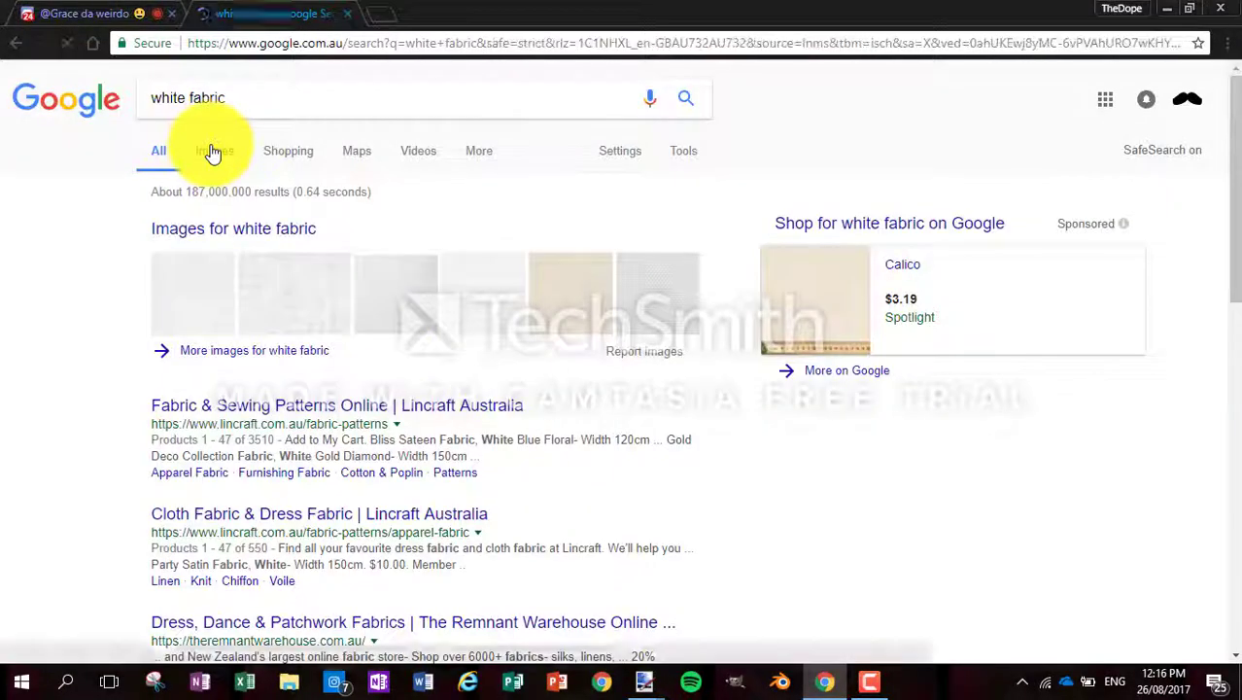
Step: Preview the white fabric results and copy the ANICHINI Fabrics linen solid mesh image
{"action": "left_click", "coordinate": [269, 485]}
{"action": "left_click", "coordinate": [1200, 249]}
{"action": "left_click", "coordinate": [435, 320]}
{"action": "right_click", "coordinate": [431, 381]}
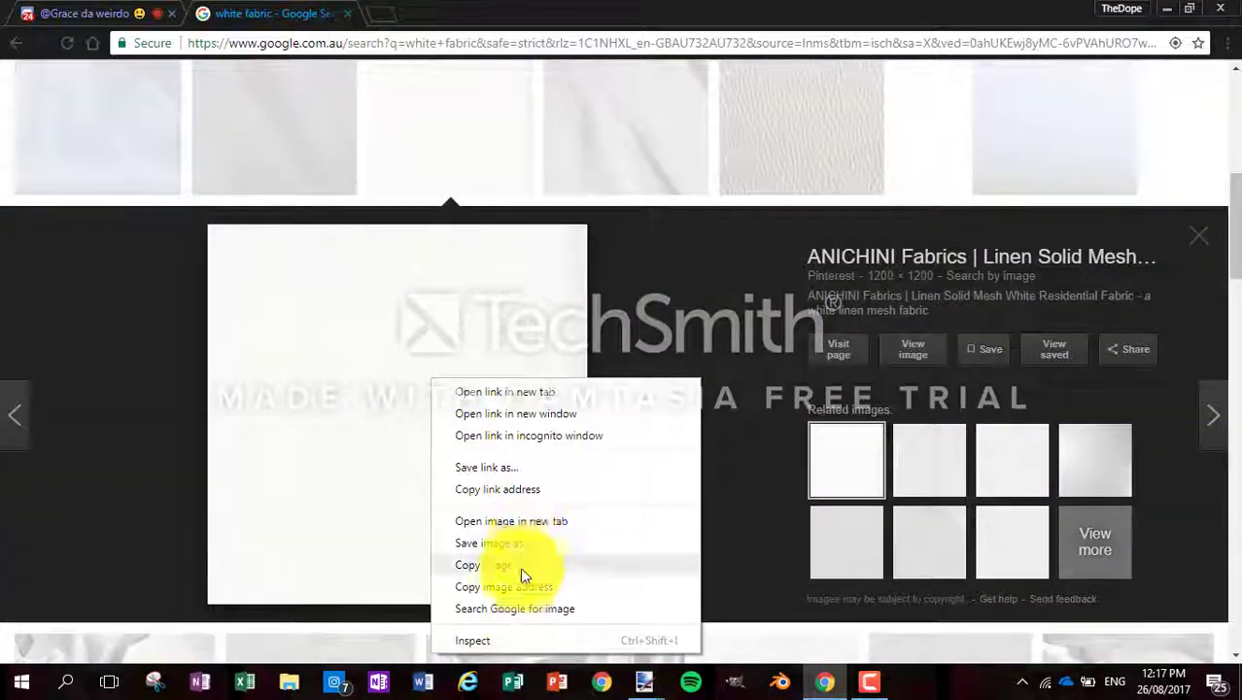
{"action": "left_click", "coordinate": [520, 569]}
Step: Back in paint.net, paste the white fabric onto a new layer above the outline and shrink it to 159 × 82 pixels over the front
{"action": "left_click", "coordinate": [644, 681]}
{"action": "left_click", "coordinate": [1059, 221]}
{"action": "key", "text": "ctrl+v"}
{"action": "left_click", "coordinate": [612, 453]}
{"action": "scroll", "coordinate": [596, 537], "scroll_direction": "down", "scroll_amount": 2}
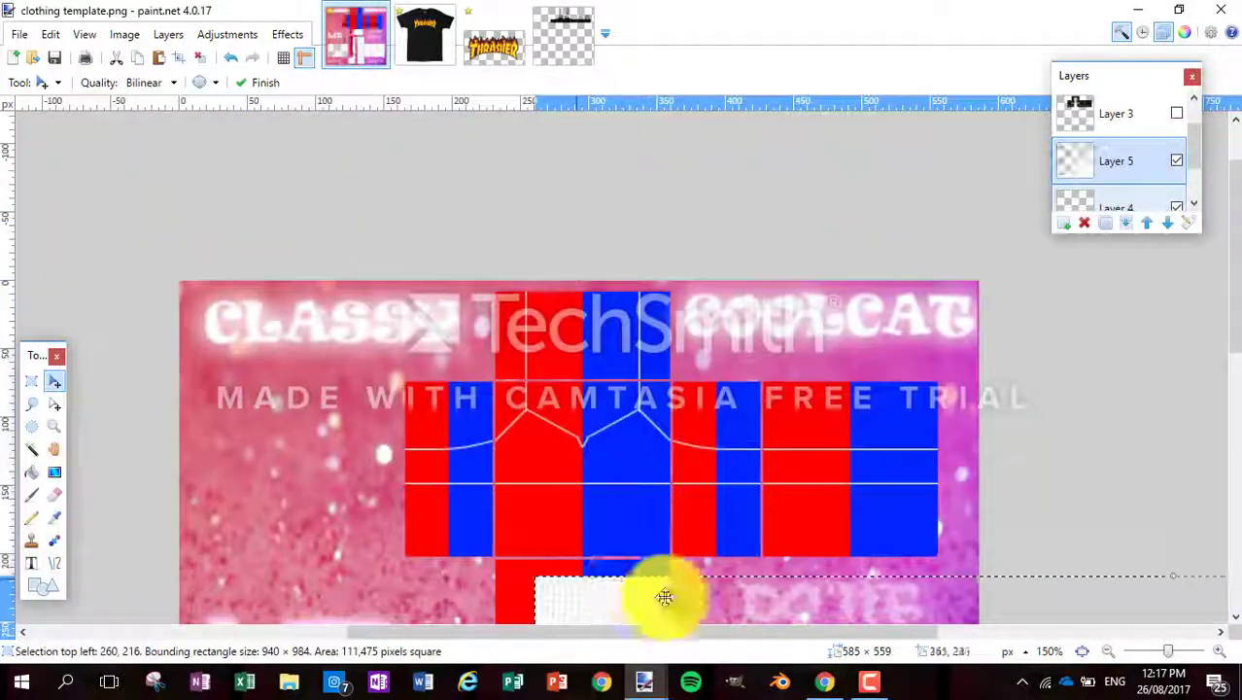
{"action": "left_click_drag", "start_coordinate": [666, 591], "coordinate": [647, 389]}
{"action": "scroll", "coordinate": [571, 443], "scroll_direction": "up", "scroll_amount": 1}
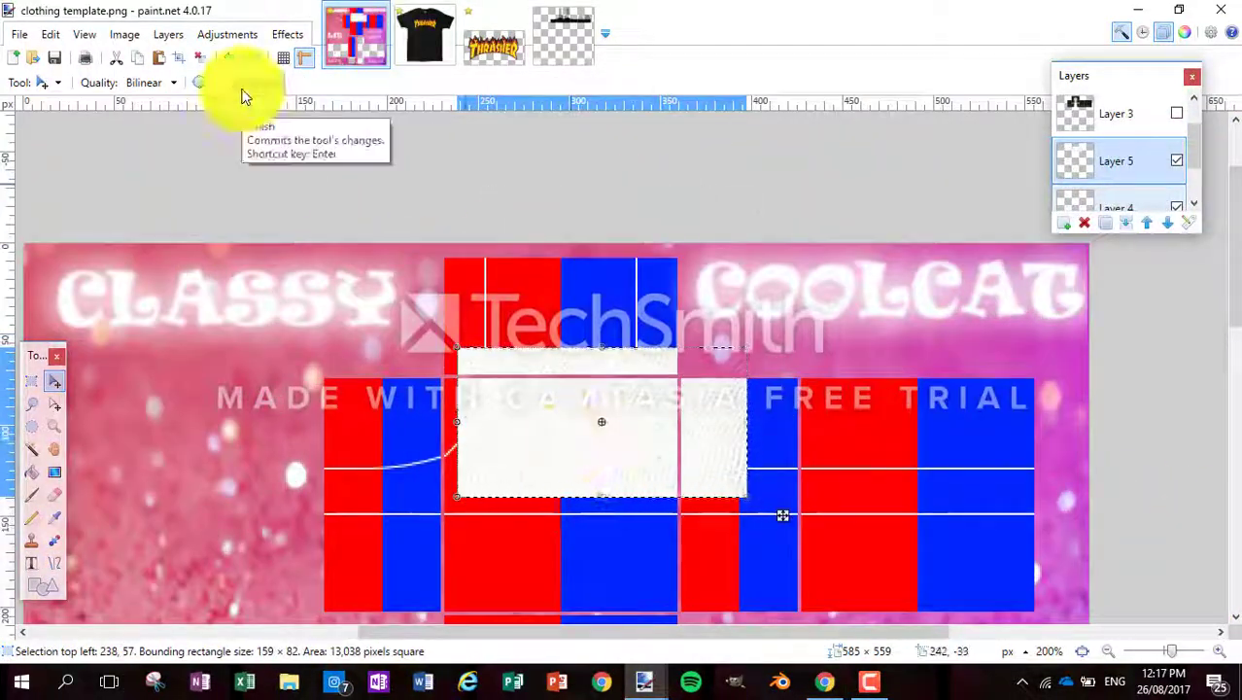
{"action": "left_click", "coordinate": [243, 94]}
Step: Select the crop top's body areas between the outlines on the front, sides and back with the Magic Wand
{"action": "left_click", "coordinate": [32, 448]}
{"action": "left_click", "coordinate": [286, 389]}
{"action": "left_click", "coordinate": [513, 499]}
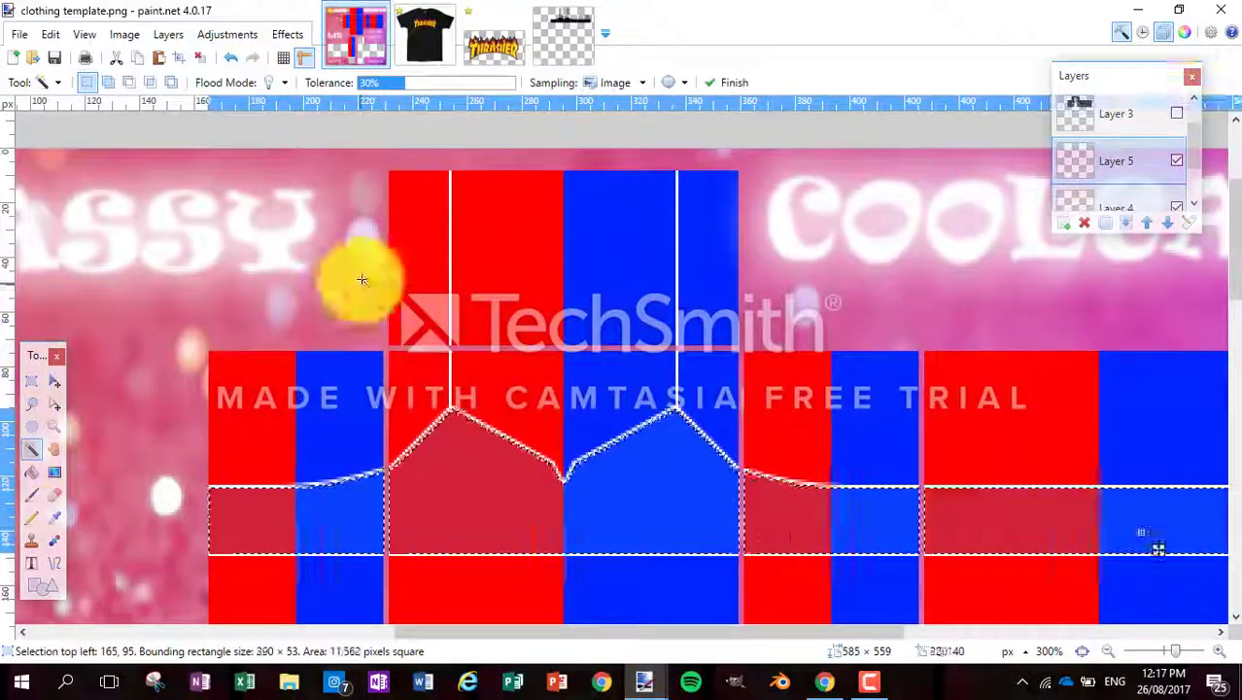
Step: Fill the selected crop top areas on Layer 5 with solid off-white using the Paint Bucket
{"action": "key", "text": "F8"}
{"action": "left_click", "coordinate": [815, 131]}
{"action": "left_click", "coordinate": [31, 471]}
{"action": "left_click", "coordinate": [435, 466]}
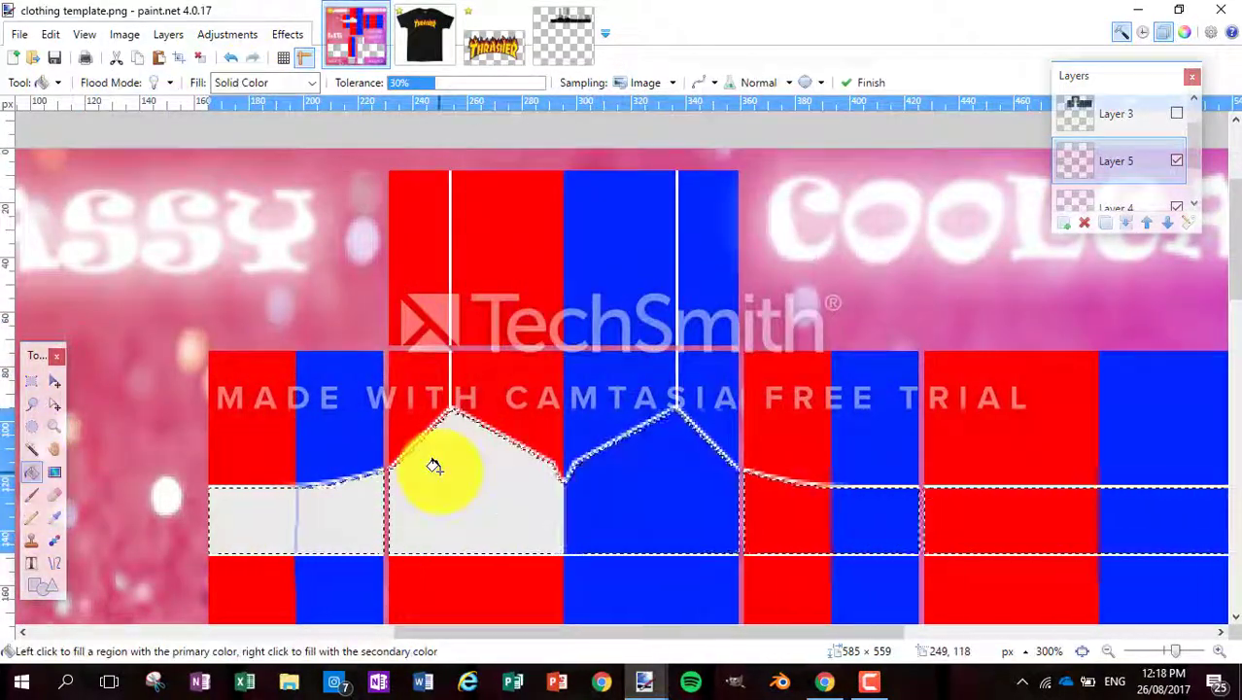
{"action": "left_click", "coordinate": [790, 500]}
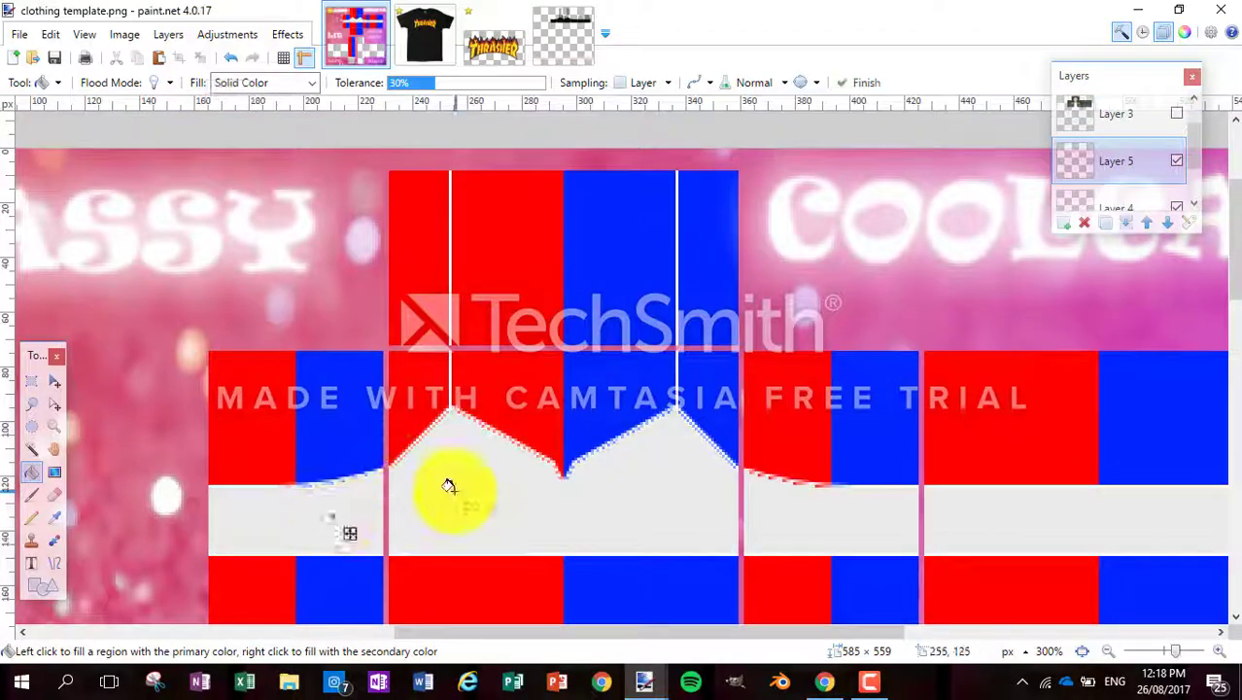
Step: Open a texture image file for the crop top's ribbing
{"action": "scroll", "coordinate": [790, 502], "scroll_direction": "down", "scroll_amount": 1}
{"action": "scroll", "coordinate": [790, 502], "scroll_direction": "up", "scroll_amount": 1}
{"action": "key", "text": "ctrl+o"}
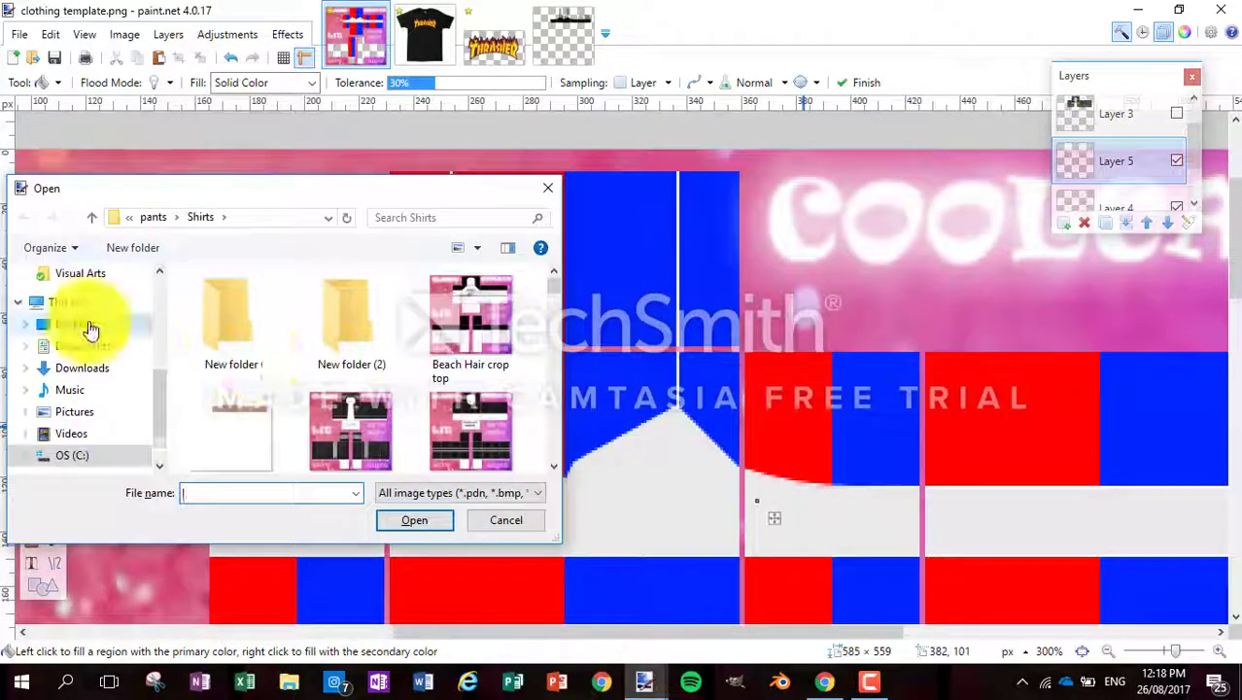
{"action": "scroll", "coordinate": [554, 360], "scroll_direction": "down", "scroll_amount": 5}
{"action": "double_click", "coordinate": [221, 375]}
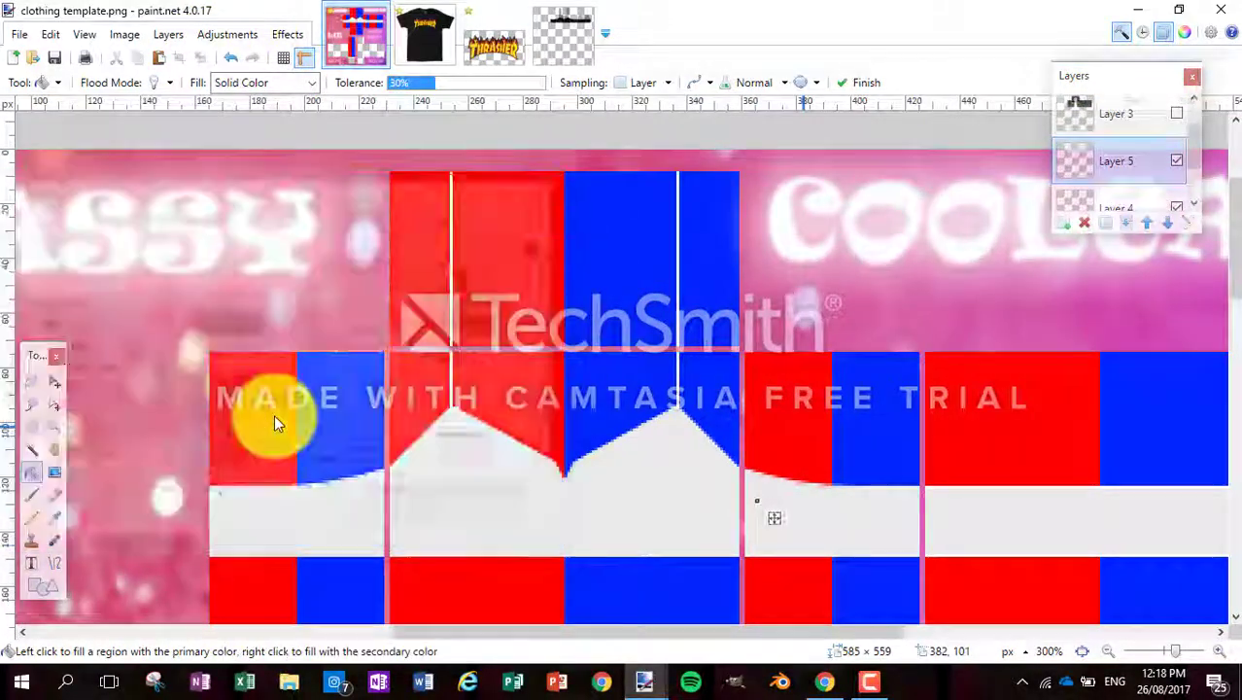
Step: Paste the black vertical rib stripes onto a new layer and position them over the crop top from the left side to the back
{"action": "key", "text": "ctrl+Tab"}
{"action": "key", "text": "ctrl+shift+v"}
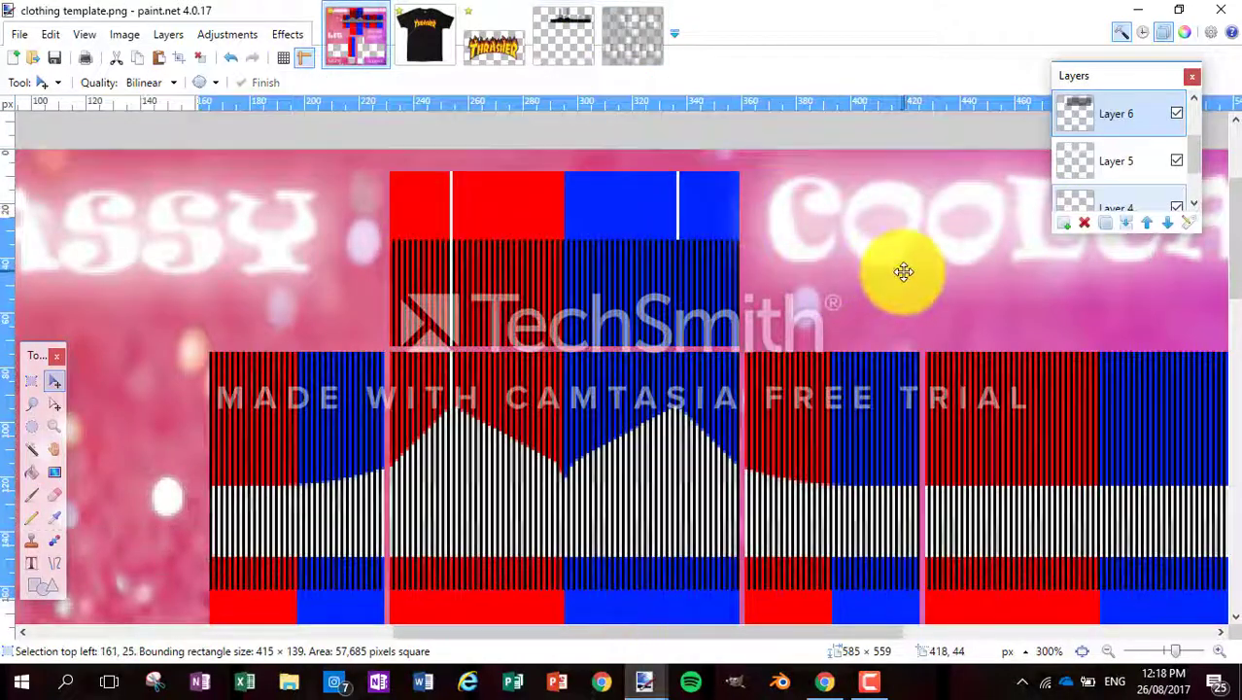
{"action": "scroll", "coordinate": [666, 633], "scroll_direction": "right", "scroll_amount": 3}
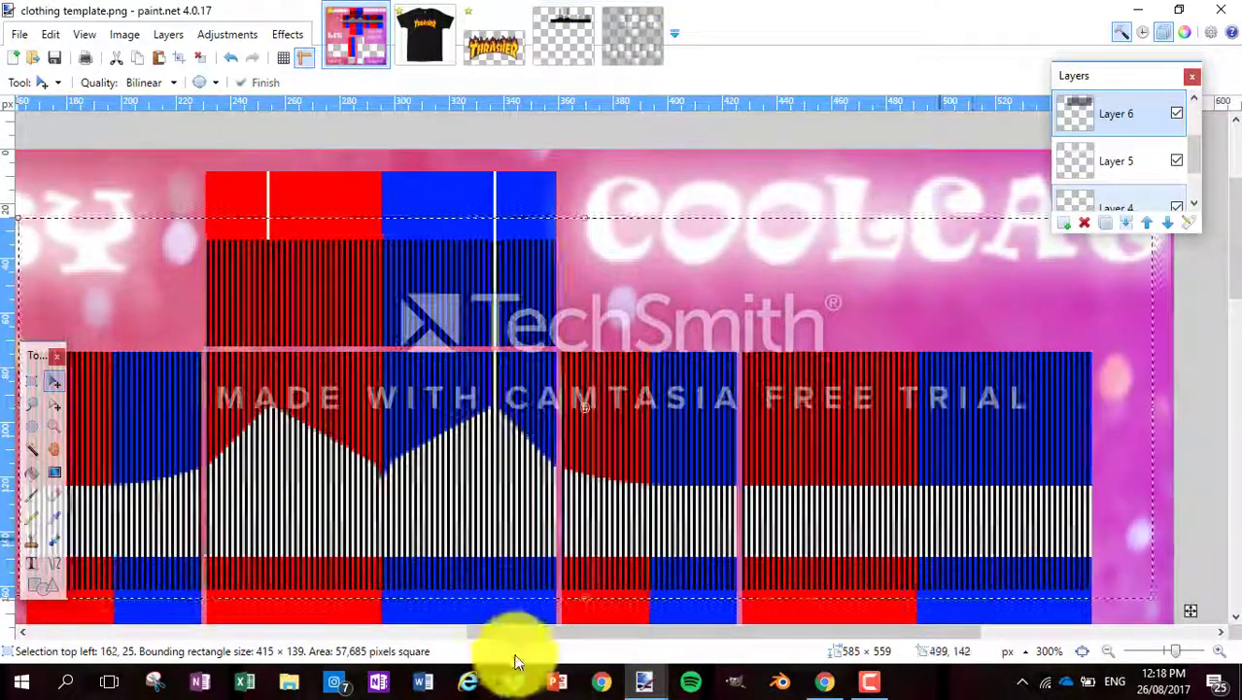
Step: Trim the black rib stripes to the crop top's shape by removing everything outside its off-white areas
{"action": "left_click", "coordinate": [29, 384]}
{"action": "scroll", "coordinate": [237, 236], "scroll_direction": "left", "scroll_amount": 3}
{"action": "scroll", "coordinate": [875, 403], "scroll_direction": "right", "scroll_amount": 3}
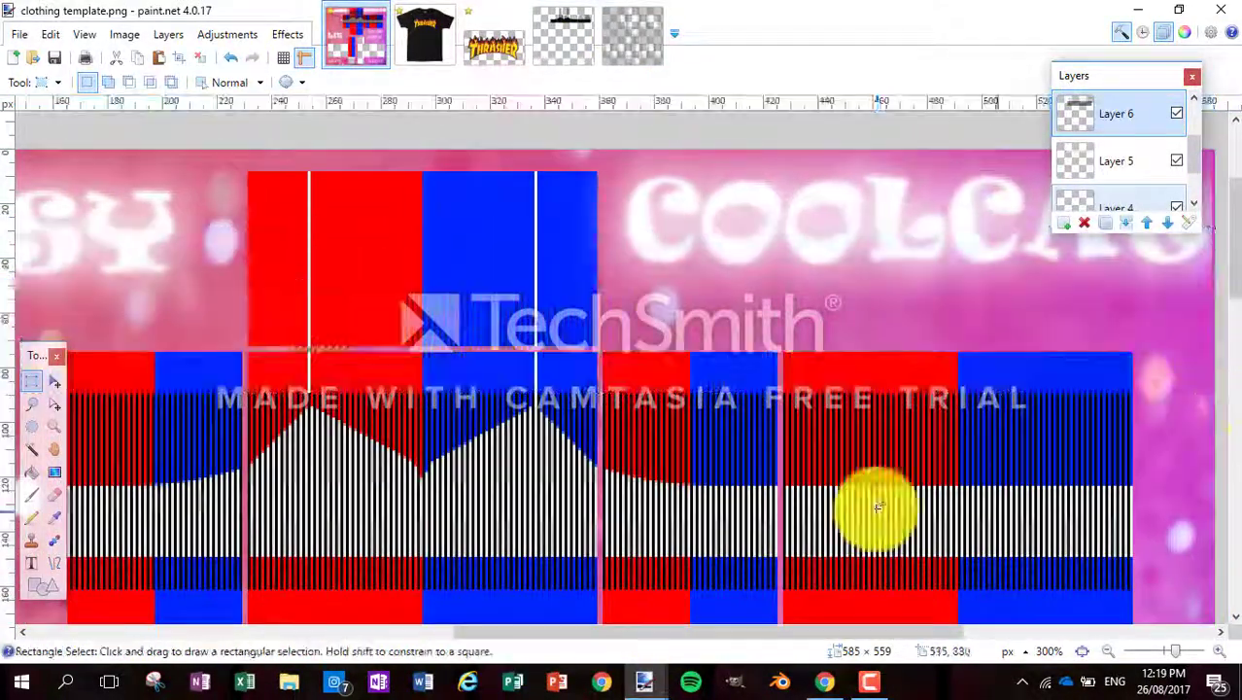
{"action": "scroll", "coordinate": [548, 584], "scroll_direction": "left", "scroll_amount": 2}
{"action": "left_click", "coordinate": [32, 449]}
{"action": "left_click", "coordinate": [1127, 162]}
{"action": "left_click", "coordinate": [818, 250]}
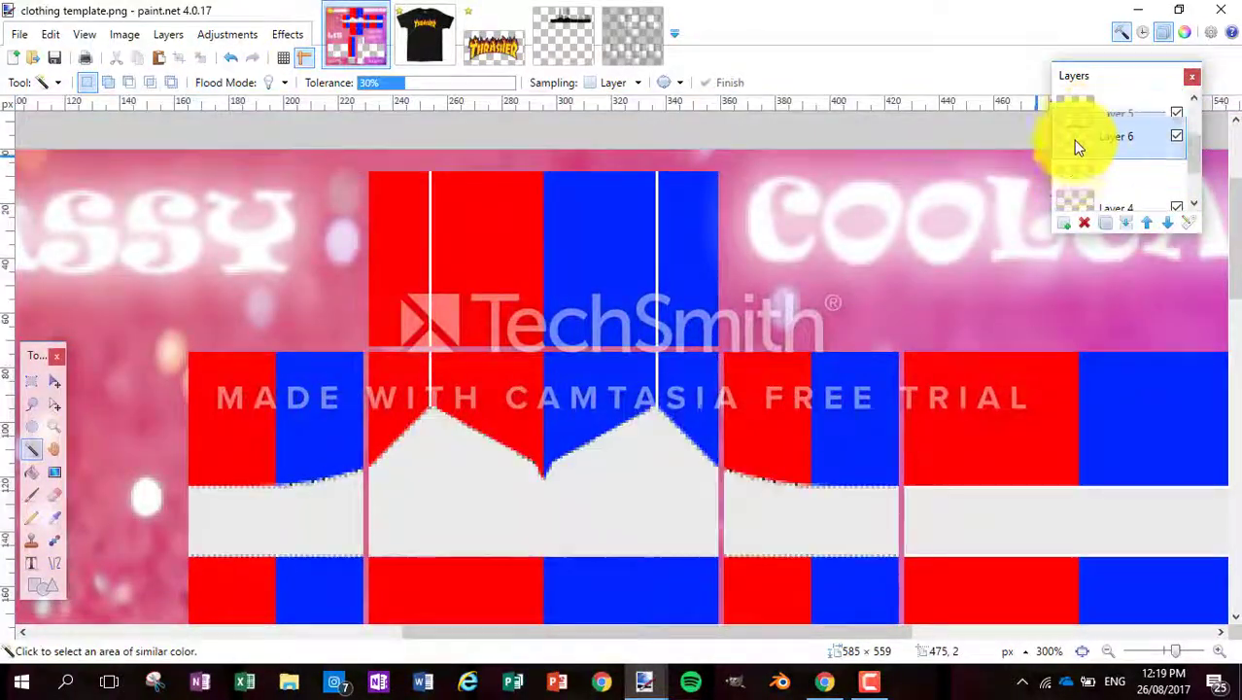
Step: Lower the opacity of the rib stripes on Layer 6 so the ribbing looks faint over the off-white fabric
{"action": "double_click", "coordinate": [1073, 140]}
{"action": "key", "text": "Tab"}
{"action": "key", "text": "Tab"}
{"action": "key", "text": "o"}
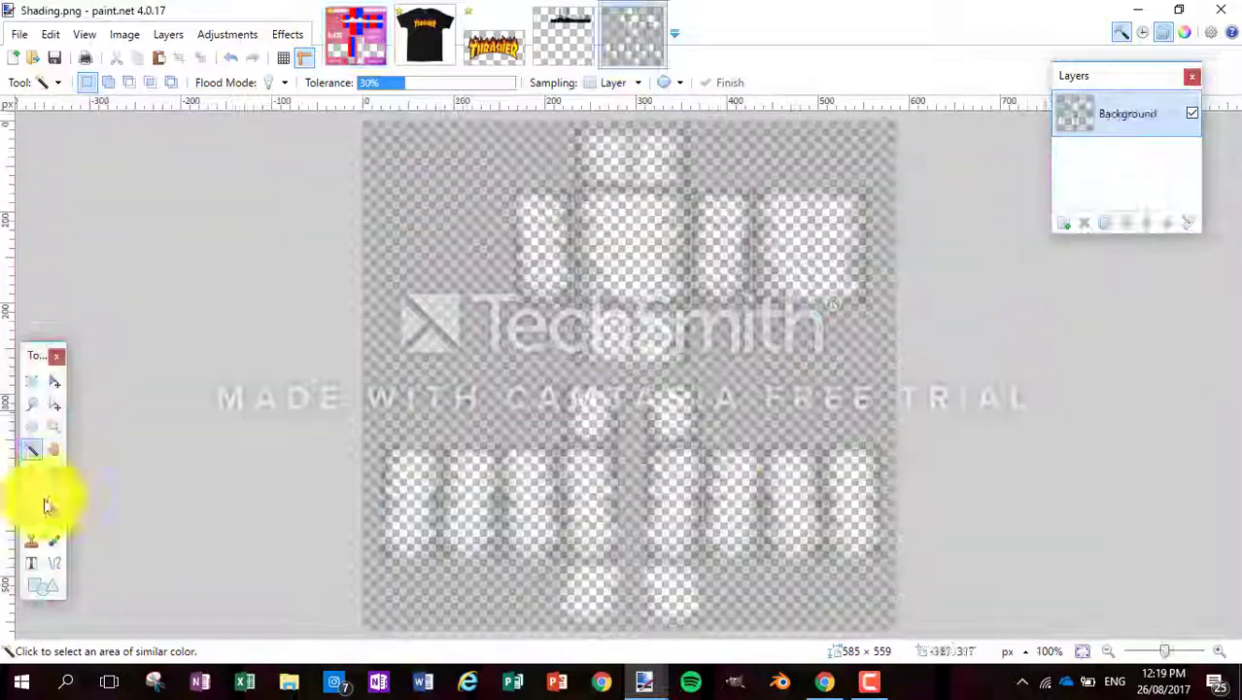
Step: Add the shading from Shading.png as a new layer in the clothing template and cut away the parts outside the crop top
{"action": "left_click", "coordinate": [389, 338]}
{"action": "key", "text": "s"}
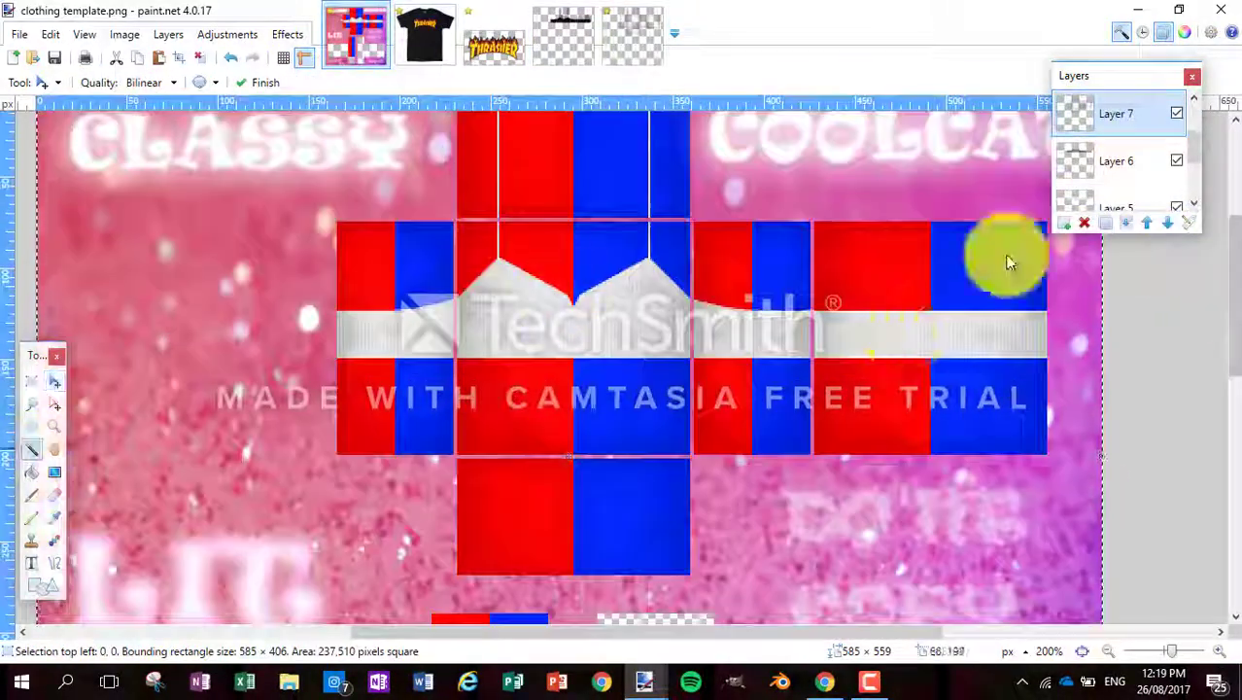
{"action": "key", "text": "s"}
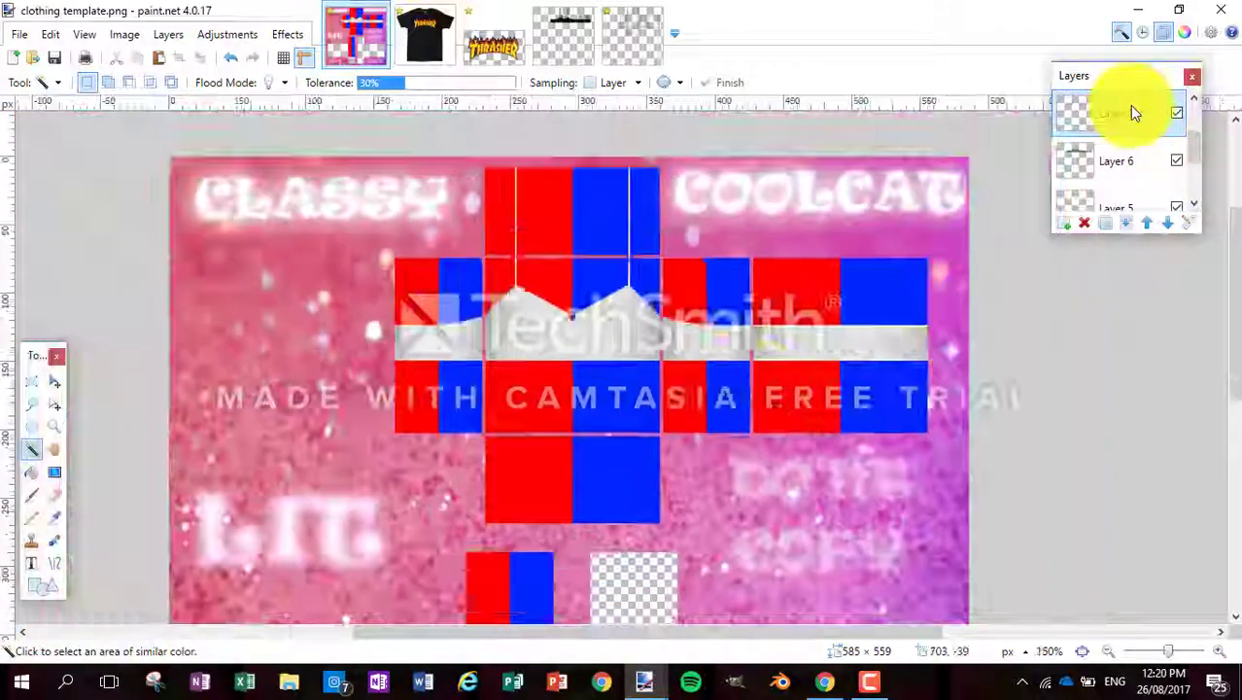
Step: Reduce the opacity of the shading on Layer 7 while checking the effect on the crop top
{"action": "double_click", "coordinate": [1132, 113]}
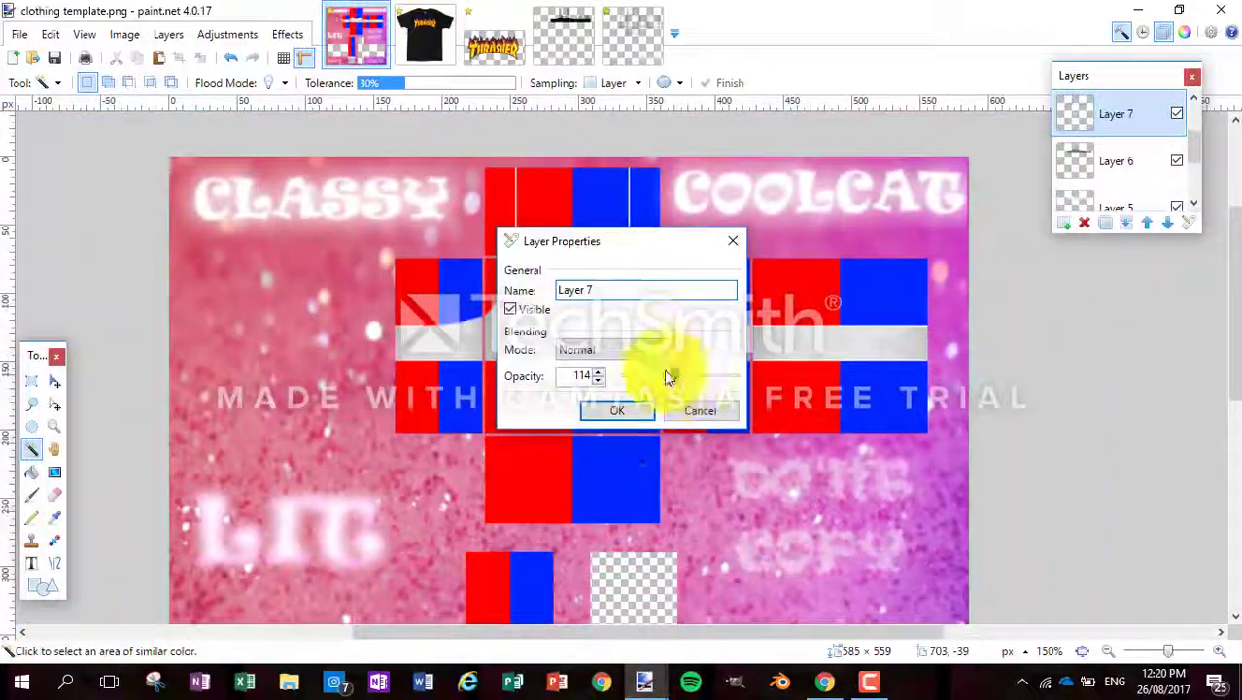
{"action": "left_click_drag", "start_coordinate": [657, 238], "coordinate": [949, 273]}
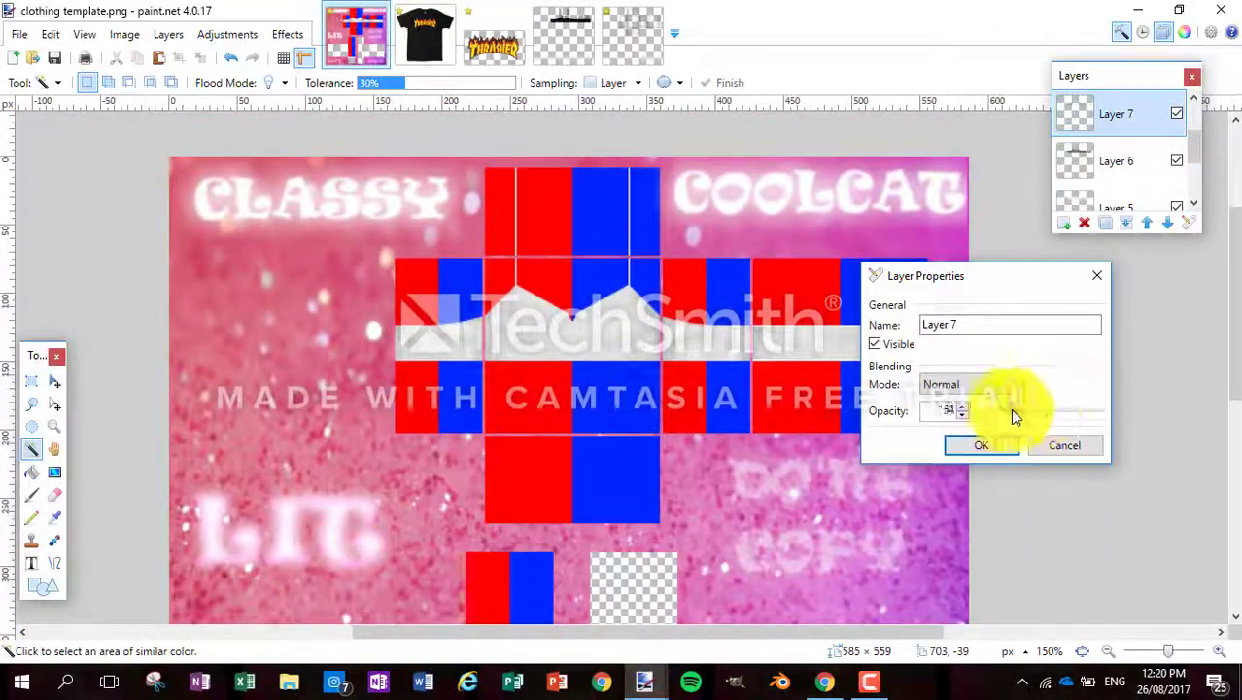
{"action": "key", "text": "Return"}
Step: Paint light strokes across the crop top on Layer 8 with a 12 px brush, apply Gaussian Blur and trim them to its shape
{"action": "key", "text": "b"}
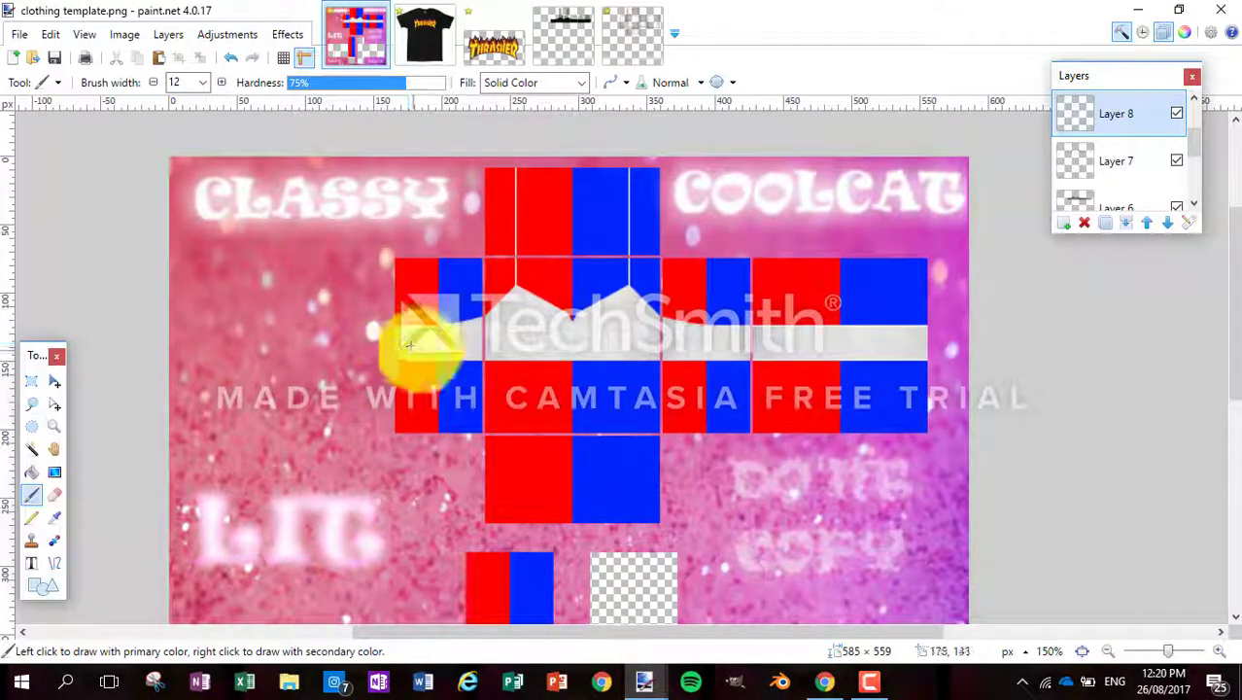
{"action": "left_click", "coordinate": [288, 34]}
{"action": "mouse_move", "coordinate": [385, 146]}
{"action": "left_click", "coordinate": [559, 160]}
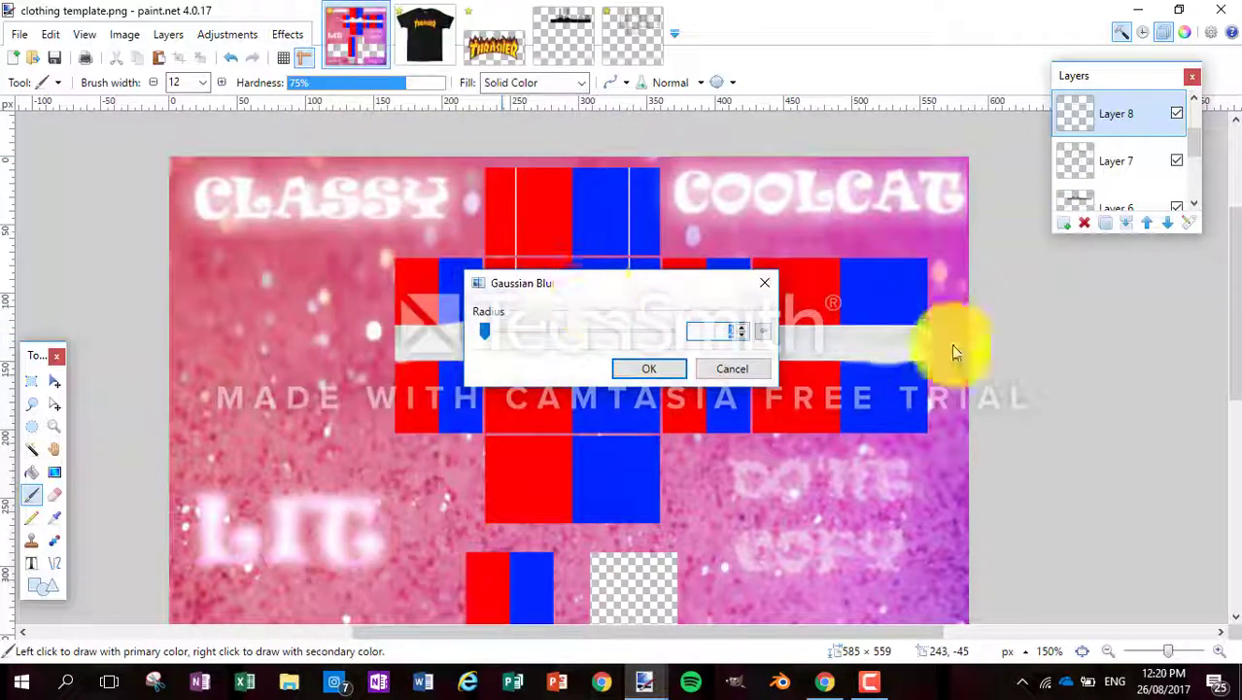
{"action": "key", "text": "Escape"}
{"action": "key", "text": "s"}
{"action": "left_click", "coordinate": [914, 326]}
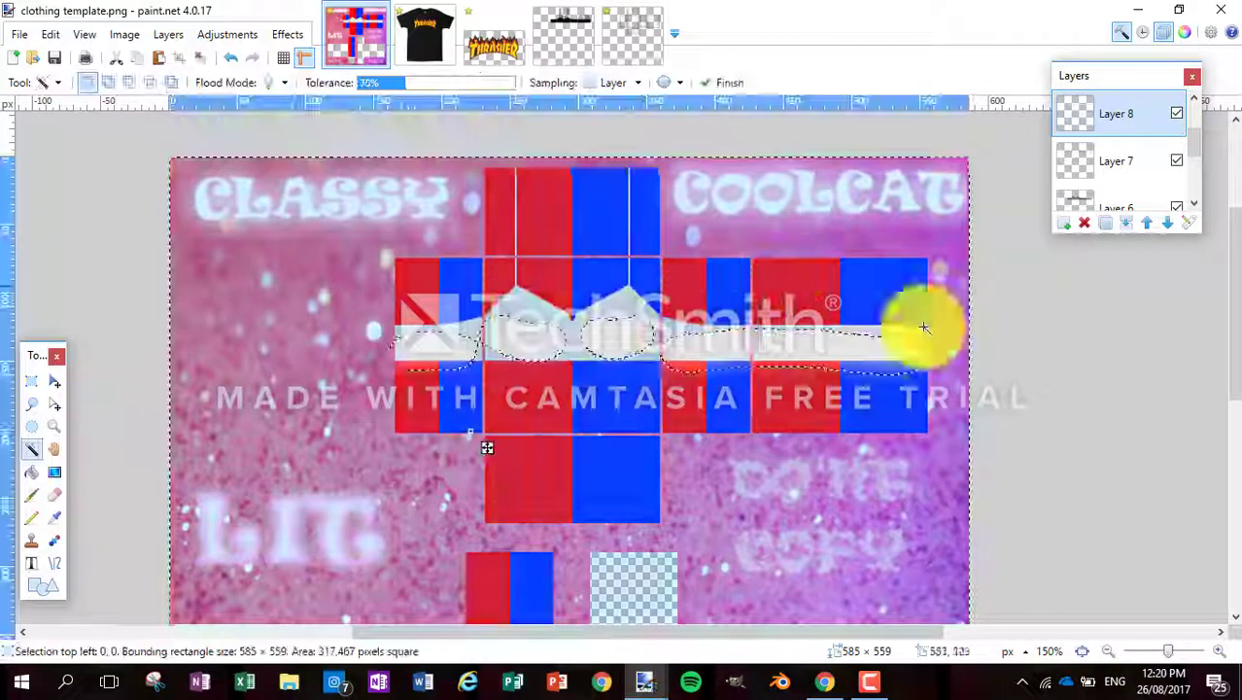
Step: Merge the crop top layers into Layer 4 and show the black Thrasher shirt above it
{"action": "scroll", "coordinate": [1155, 187], "scroll_direction": "down", "scroll_amount": 1}
{"action": "scroll", "coordinate": [1155, 187], "scroll_direction": "up", "scroll_amount": 3}
{"action": "left_click", "coordinate": [1177, 140]}
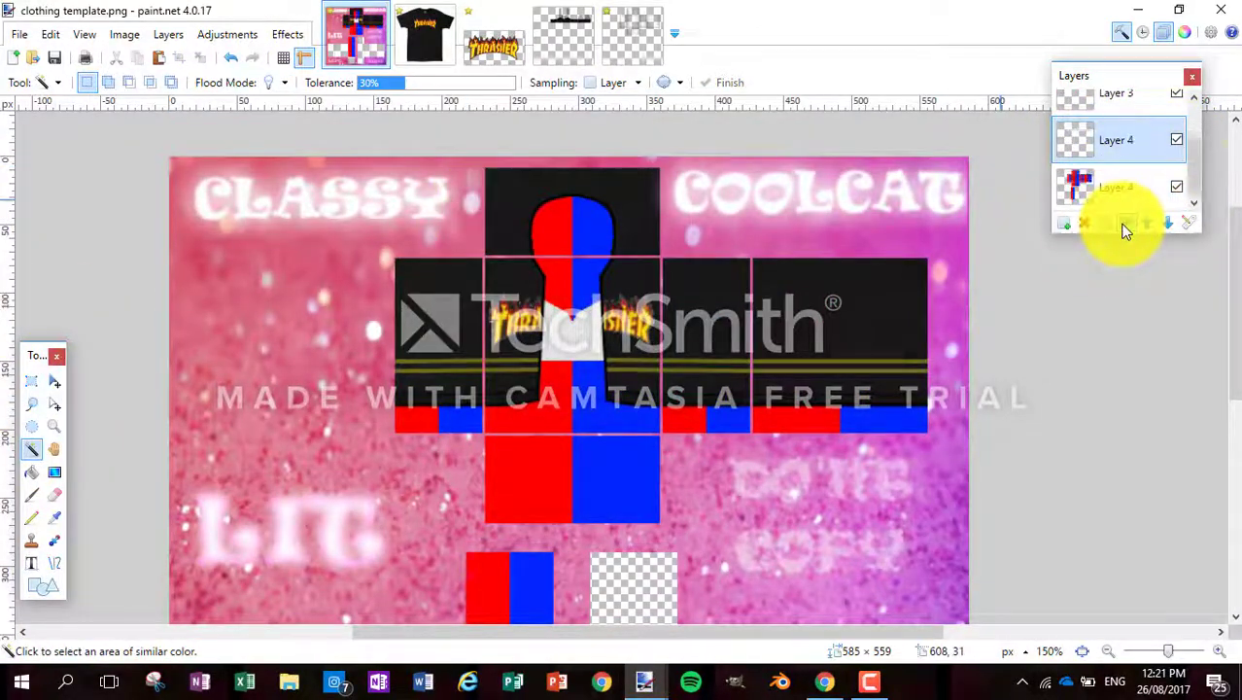
Step: Select the crop top on Layer 4 with a rectangle of about 519 × 150 px and move it slightly upward
{"action": "scroll", "coordinate": [1126, 230], "scroll_direction": "up", "scroll_amount": 1}
{"action": "key", "text": "s"}
{"action": "left_click_drag", "start_coordinate": [313, 332], "coordinate": [44, 372]}
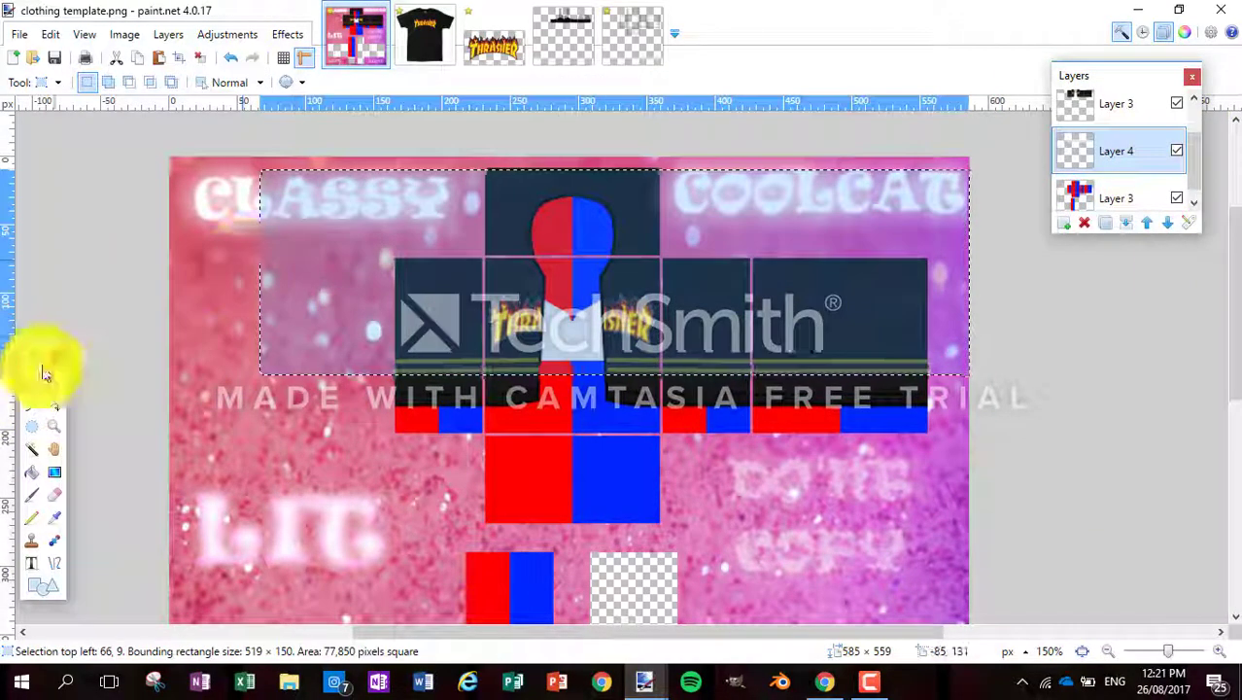
{"action": "left_click", "coordinate": [51, 380]}
Step: Import the black ripped jeans template from the Desktop pants folder as a new layer beneath the shirt
{"action": "scroll", "coordinate": [843, 208], "scroll_direction": "down", "scroll_amount": 1}
{"action": "key", "text": "ctrl+o"}
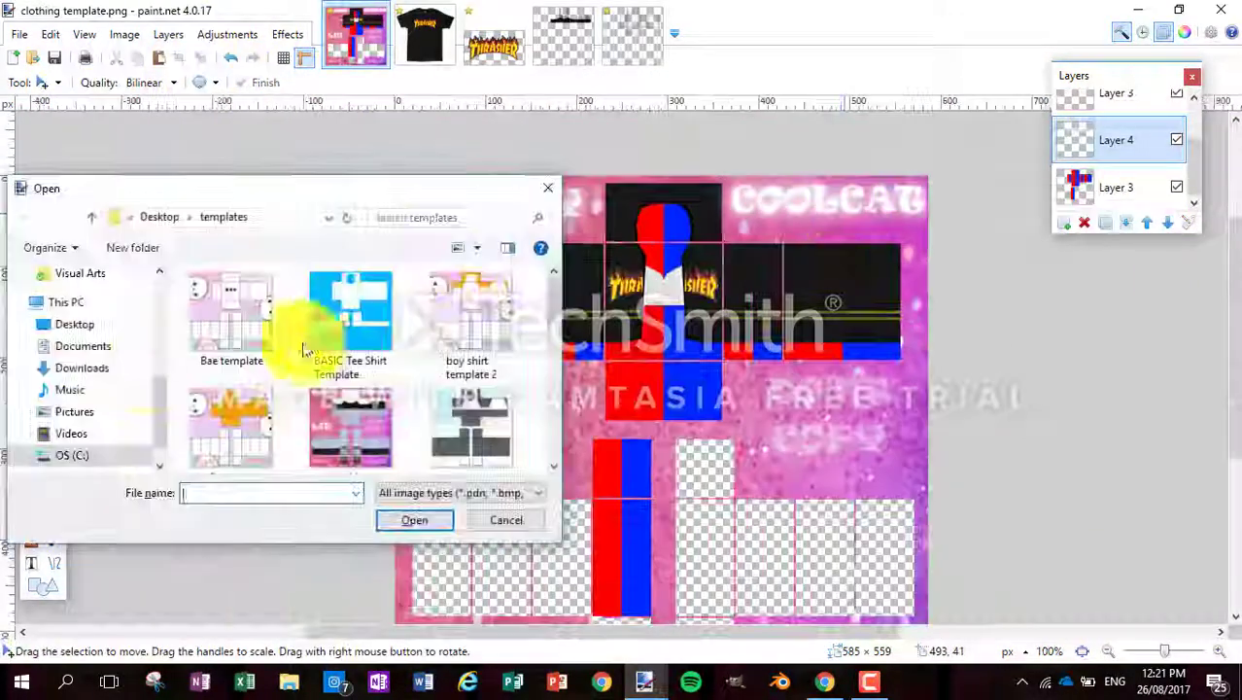
{"action": "left_click", "coordinate": [73, 324]}
{"action": "double_click", "coordinate": [472, 291]}
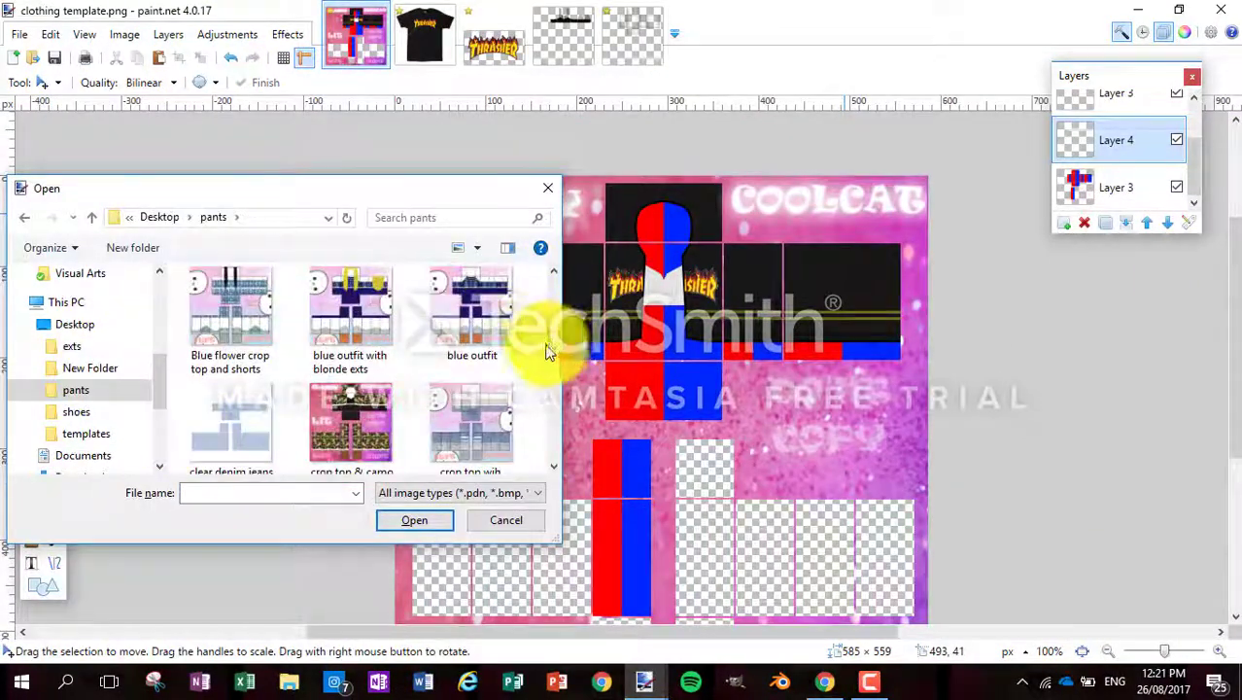
{"action": "scroll", "coordinate": [549, 352], "scroll_direction": "down", "scroll_amount": 5}
{"action": "right_click", "coordinate": [476, 311]}
{"action": "left_click", "coordinate": [218, 473]}
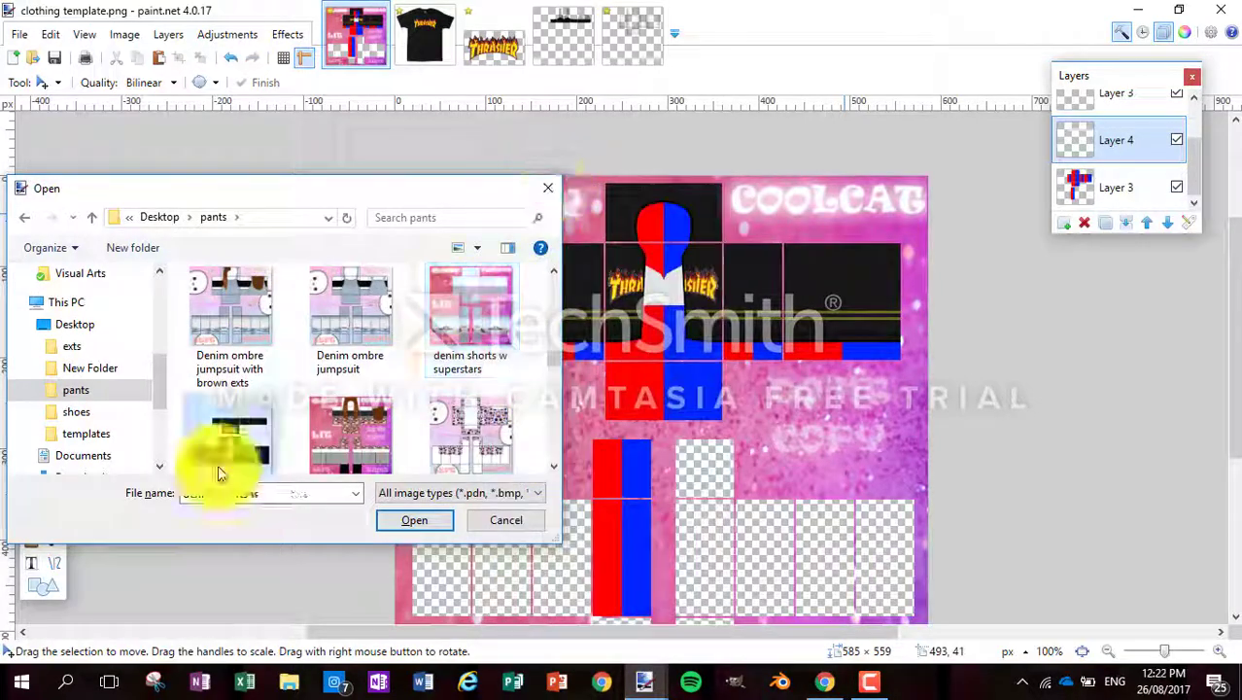
{"action": "double_click", "coordinate": [218, 464]}
Step: Import a fishnet texture image onto a new layer beneath the jeans for the rips and the exposed waist
{"action": "scroll", "coordinate": [673, 352], "scroll_direction": "up", "scroll_amount": 3}
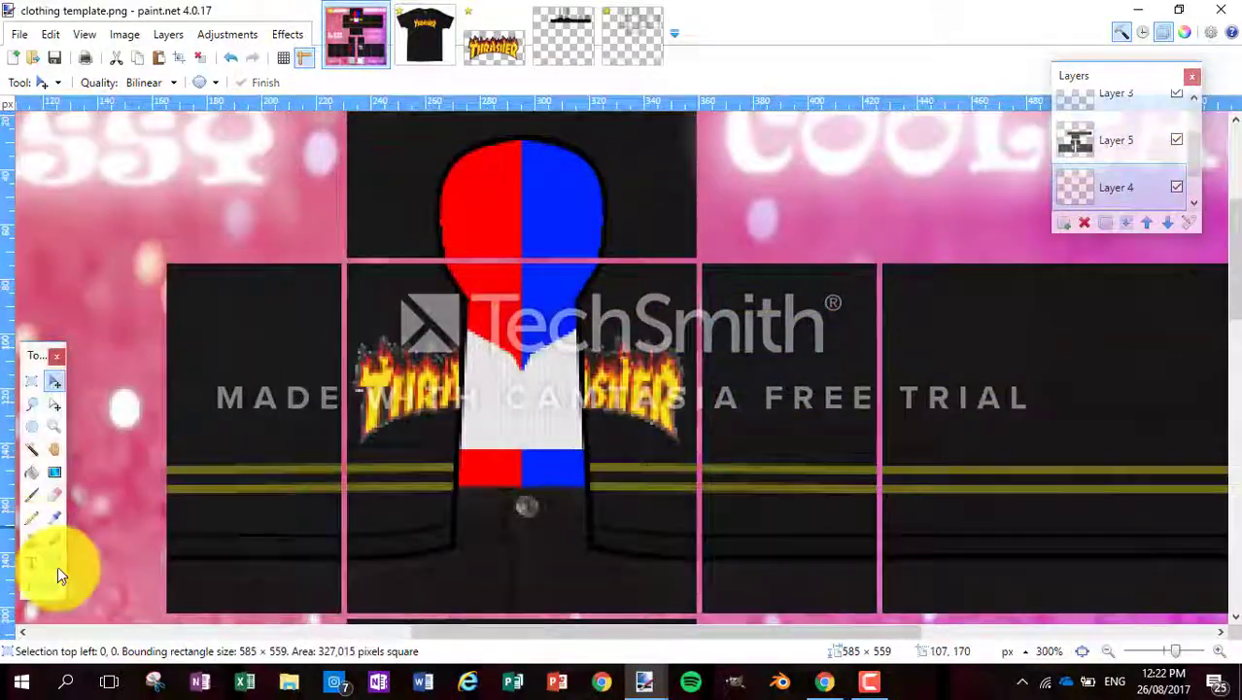
{"action": "left_click", "coordinate": [55, 564]}
{"action": "key", "text": "ctrl+0"}
{"action": "key", "text": "ctrl+o"}
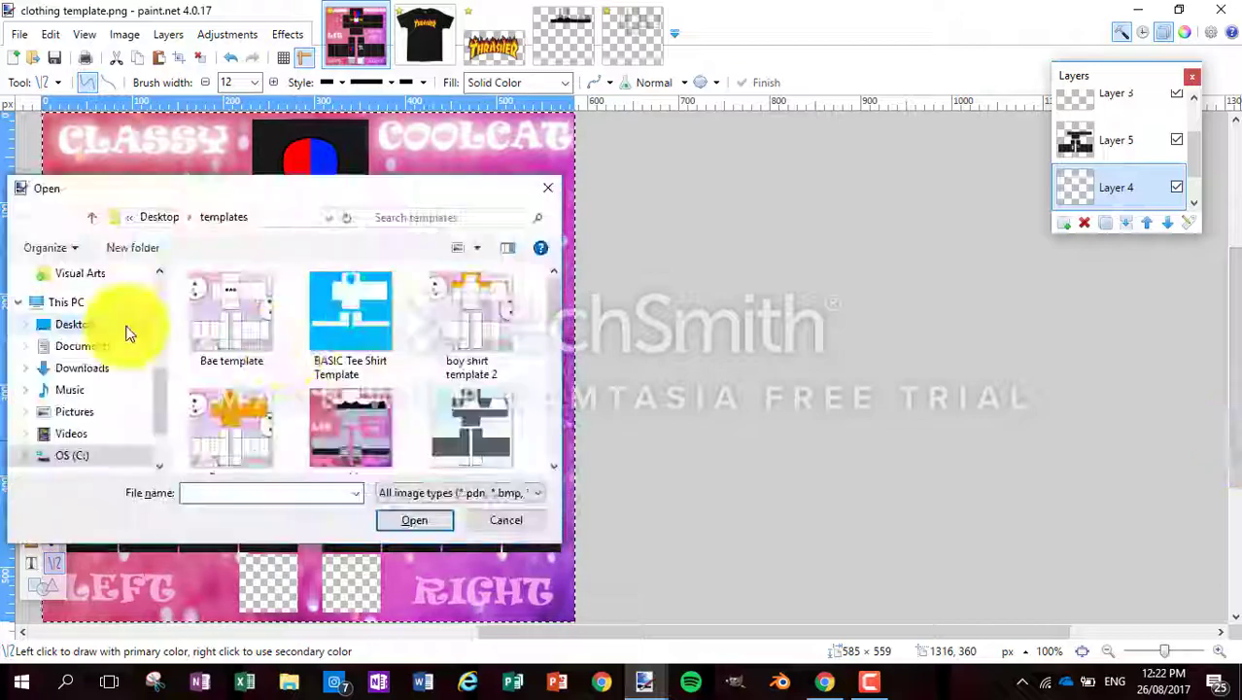
{"action": "scroll", "coordinate": [549, 295], "scroll_direction": "down", "scroll_amount": 3}
{"action": "right_click", "coordinate": [183, 335]}
{"action": "left_click", "coordinate": [232, 311]}
{"action": "key", "text": "Return"}
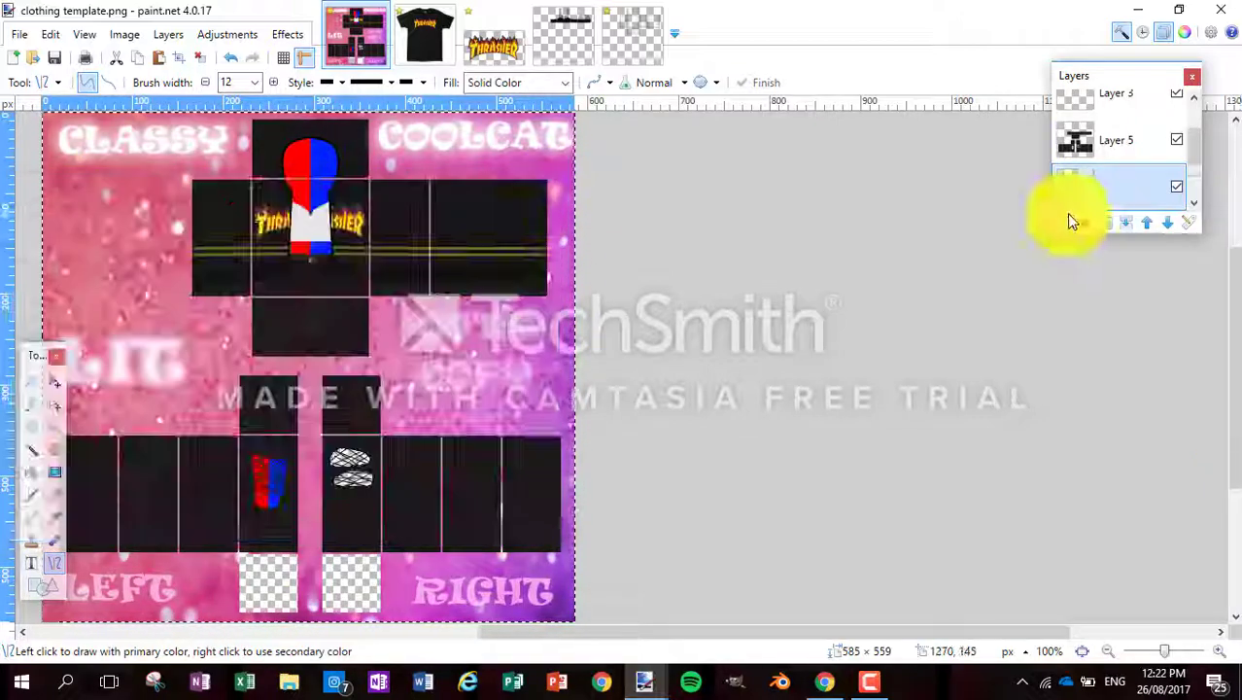
Step: Place fishnet pieces of about 64 × 89 px on Layer 6 across the bare waist between the crop top and jeans
{"action": "scroll", "coordinate": [258, 462], "scroll_direction": "up", "scroll_amount": 1}
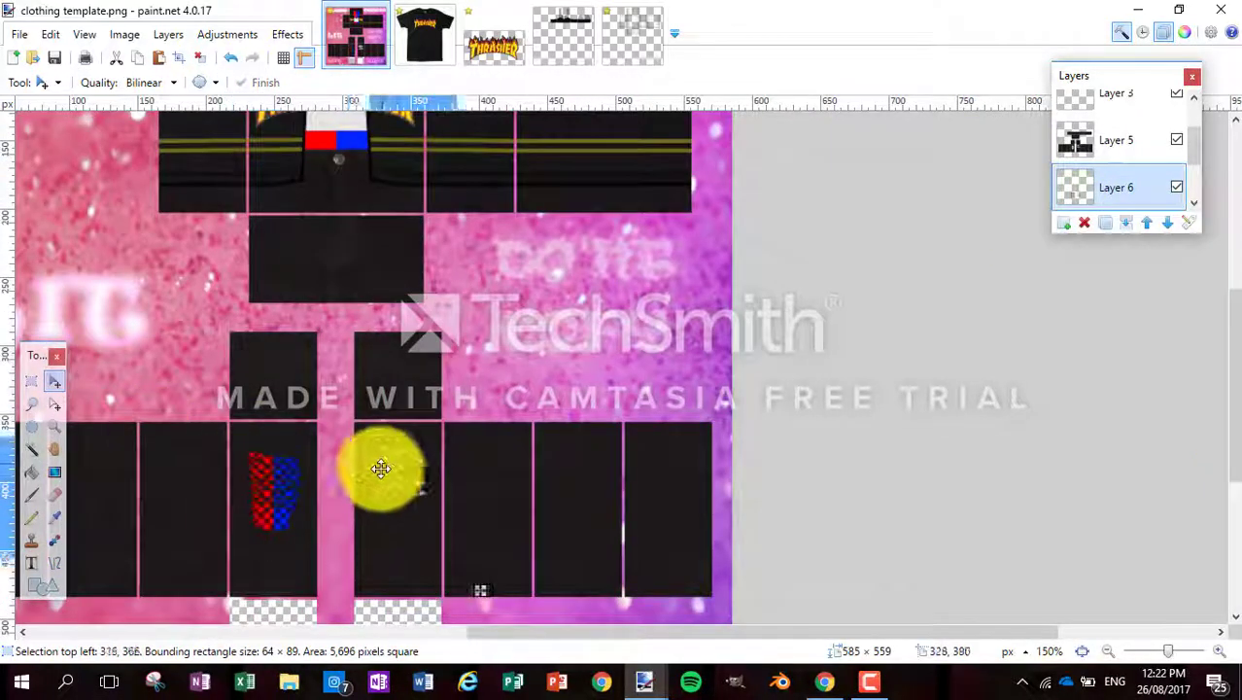
{"action": "left_click_drag", "start_coordinate": [1232, 330], "coordinate": [1226, 274]}
{"action": "left_click_drag", "start_coordinate": [379, 466], "coordinate": [349, 308]}
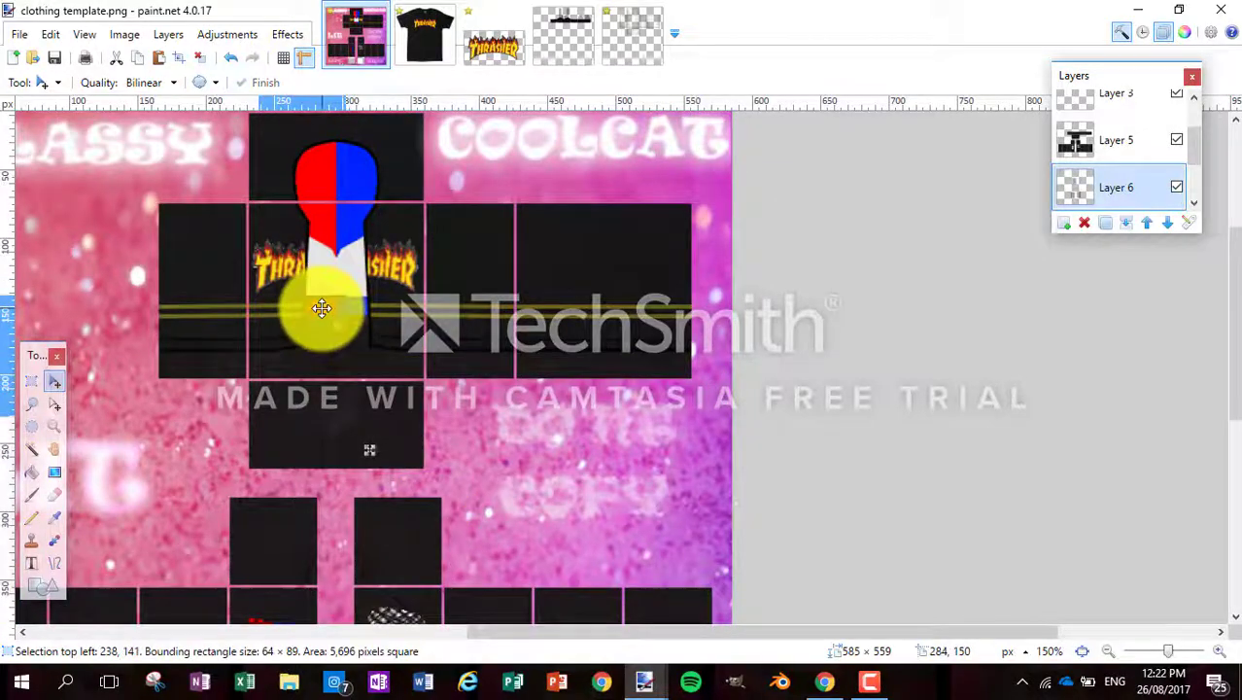
{"action": "scroll", "coordinate": [438, 336], "scroll_direction": "down", "scroll_amount": 1}
{"action": "scroll", "coordinate": [438, 335], "scroll_direction": "up", "scroll_amount": 1}
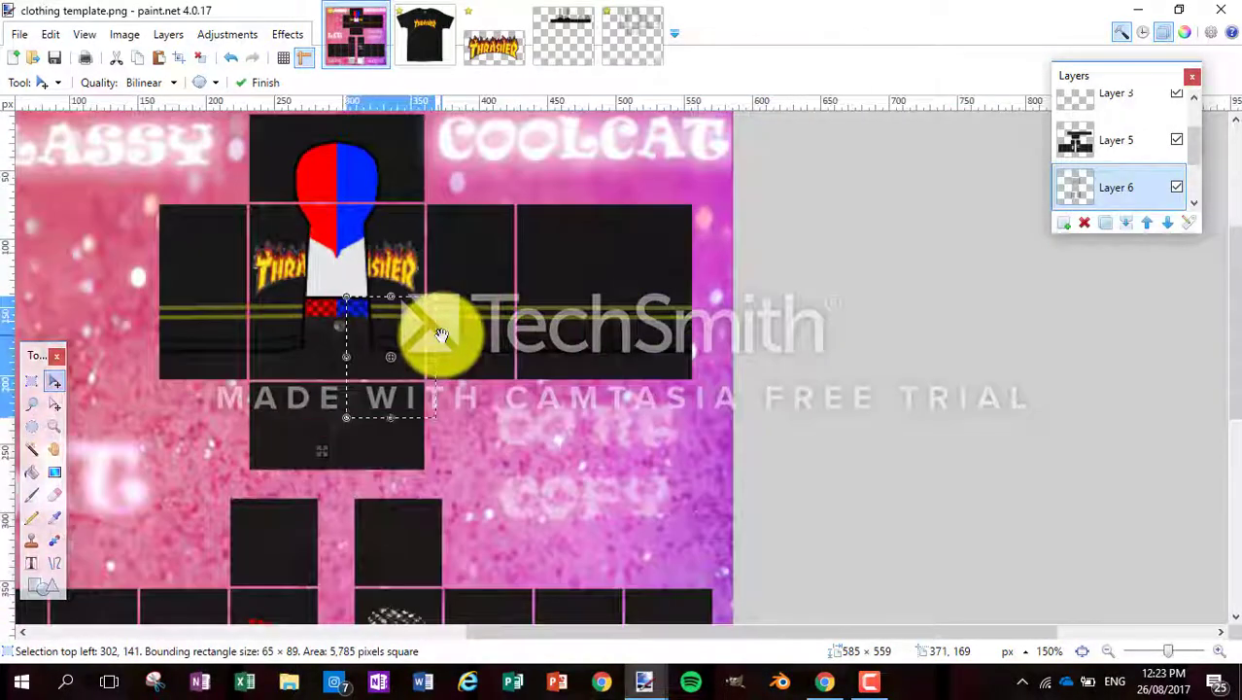
Step: Import a pair of shoes with white laces from the Desktop shoes folder as Layer 7
{"action": "scroll", "coordinate": [347, 263], "scroll_direction": "down", "scroll_amount": 2}
{"action": "key", "text": "ctrl+shift+l"}
{"action": "scroll", "coordinate": [544, 416], "scroll_direction": "down", "scroll_amount": 3}
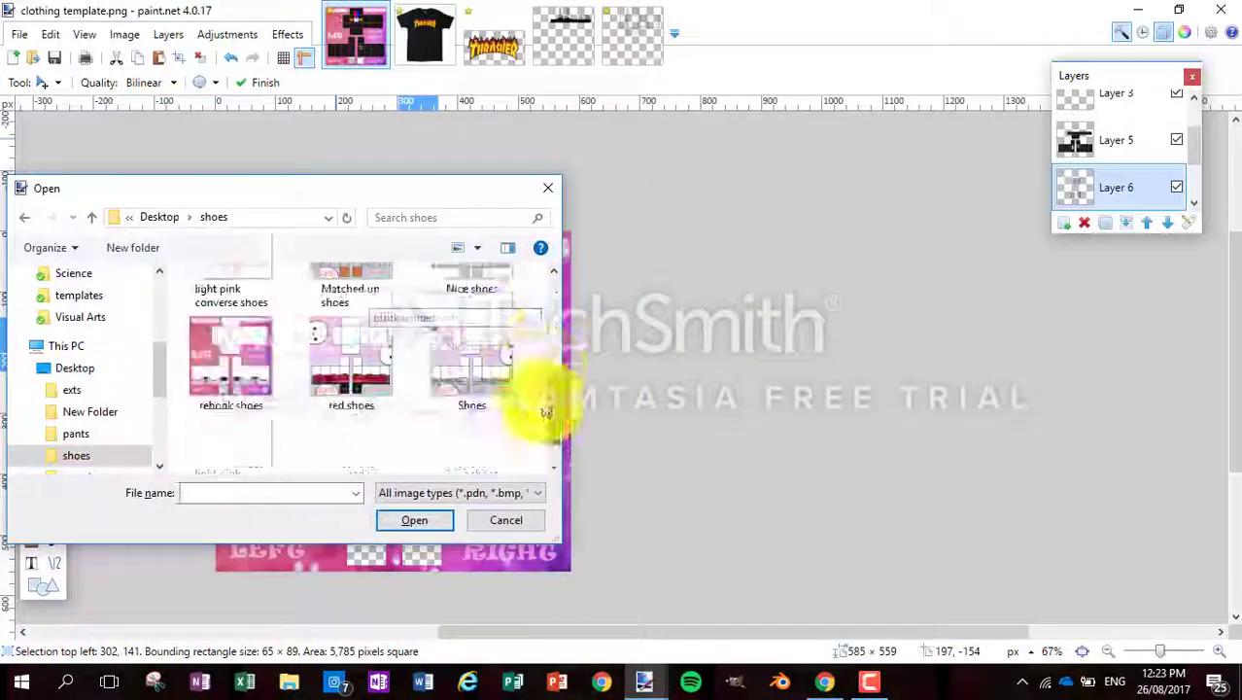
{"action": "right_click", "coordinate": [466, 321]}
{"action": "key", "text": "ctrl+Tab"}
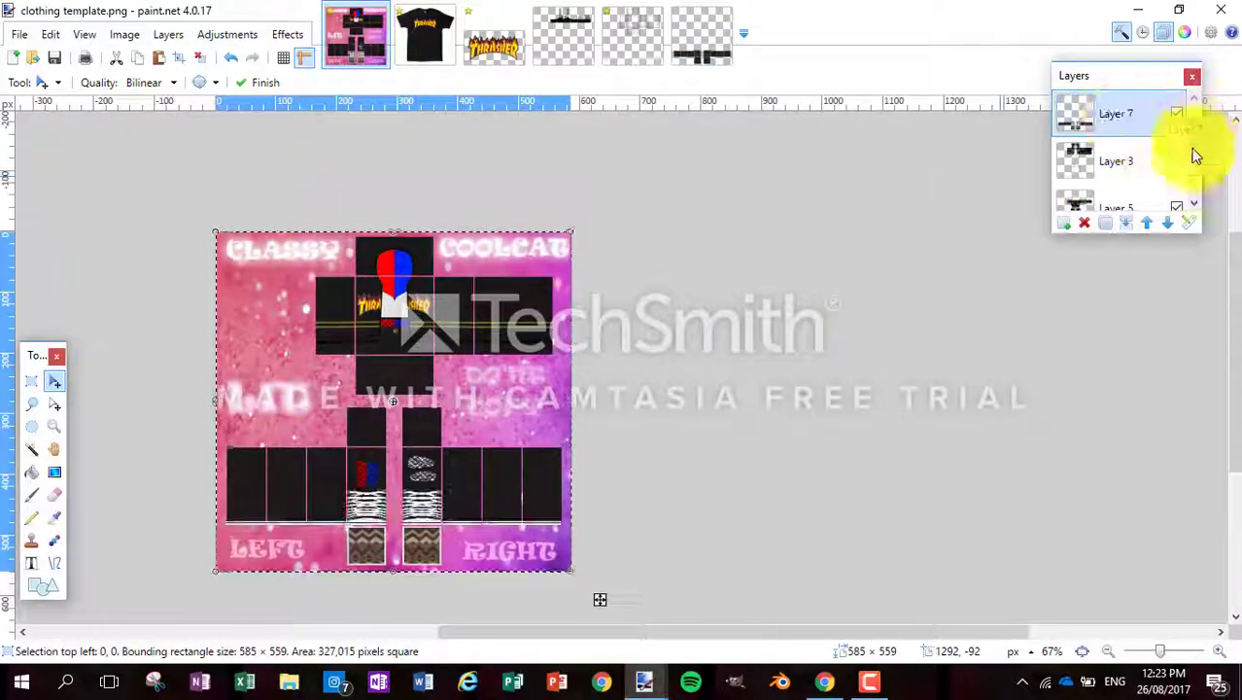
Step: Swap the shoes on Layer 7 for Timberland boots, copying the boots image into the clothing template
{"action": "key", "text": "ctrl+shift+Tab"}
{"action": "left_click", "coordinate": [31, 449]}
{"action": "key", "text": "ctrl+a"}
{"action": "key", "text": "ctrl+c"}
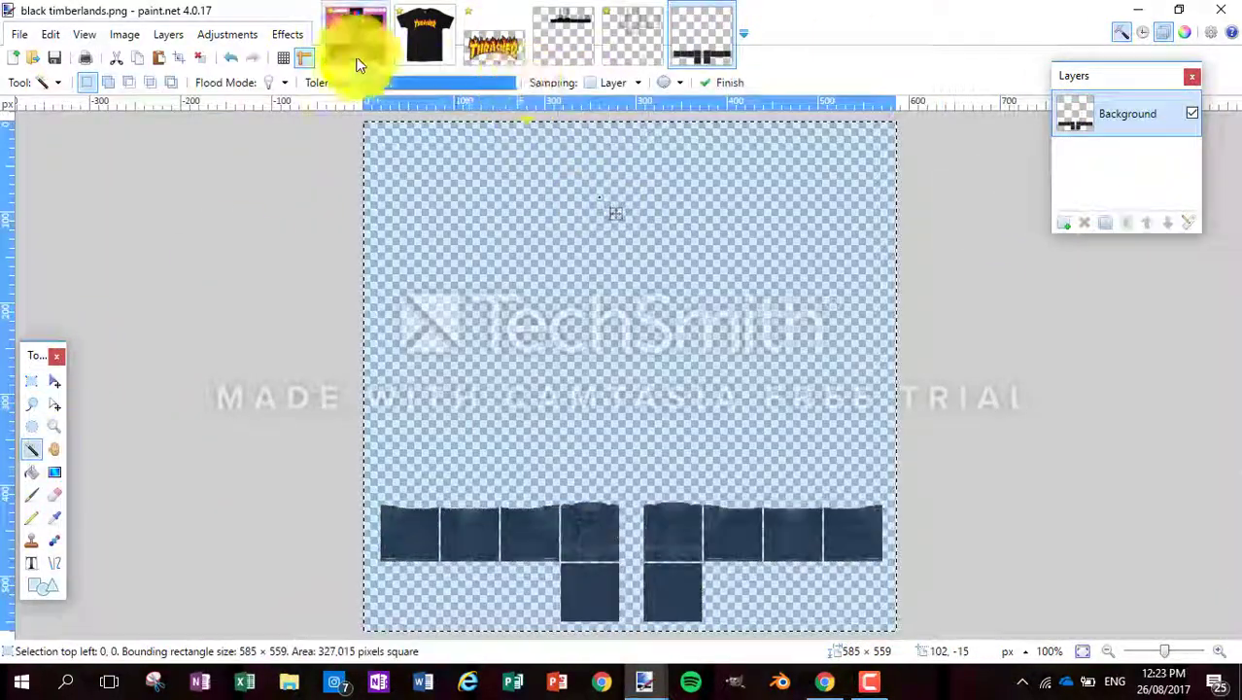
{"action": "left_click", "coordinate": [356, 36]}
{"action": "key", "text": "ctrl+v"}
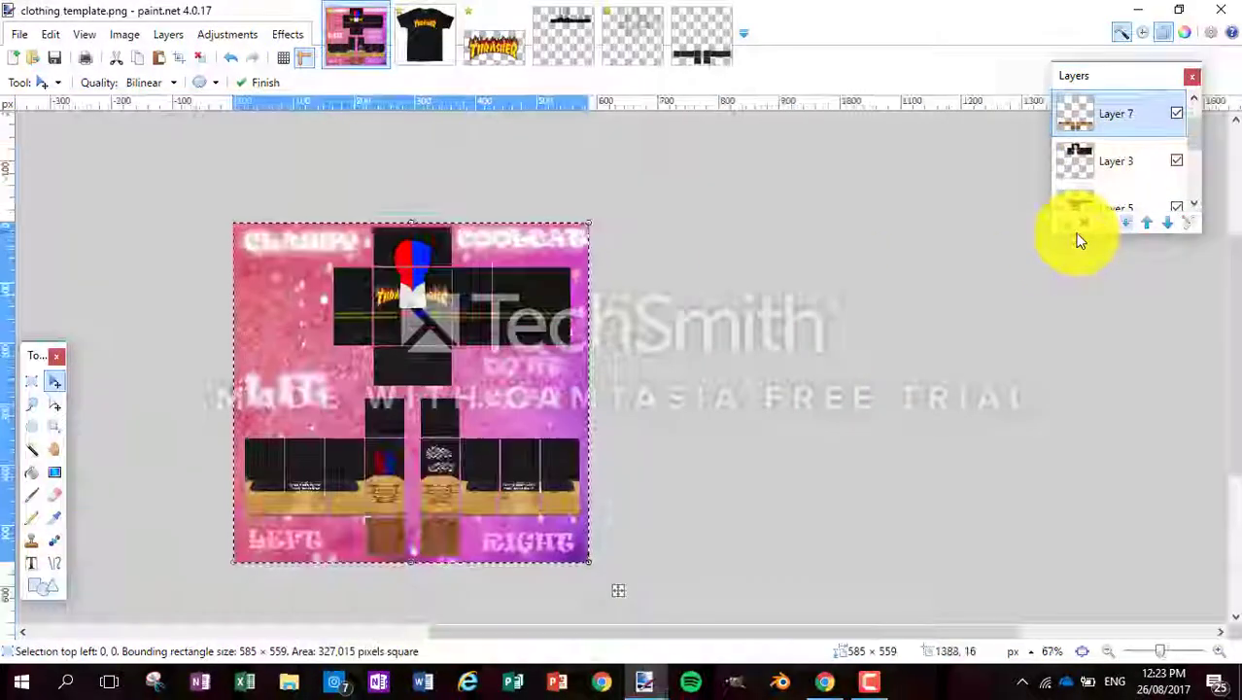
Step: Try recolouring the black jeans on Layer 5 with Hue / Saturation, using saturation 102 and lightness 3
{"action": "left_click", "coordinate": [1118, 195]}
{"action": "left_click", "coordinate": [226, 34]}
{"action": "left_click", "coordinate": [335, 600]}
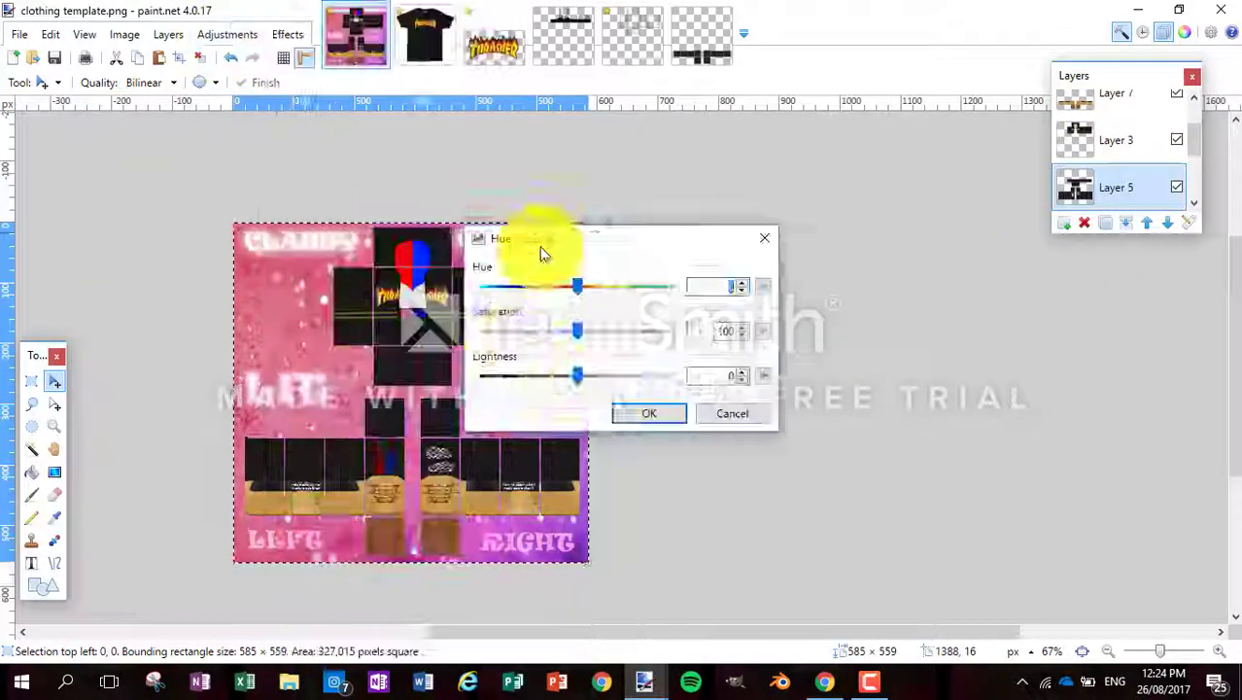
{"action": "left_click_drag", "start_coordinate": [540, 244], "coordinate": [659, 254]}
{"action": "left_click_drag", "start_coordinate": [702, 342], "coordinate": [608, 342]}
{"action": "left_click_drag", "start_coordinate": [665, 397], "coordinate": [708, 388]}
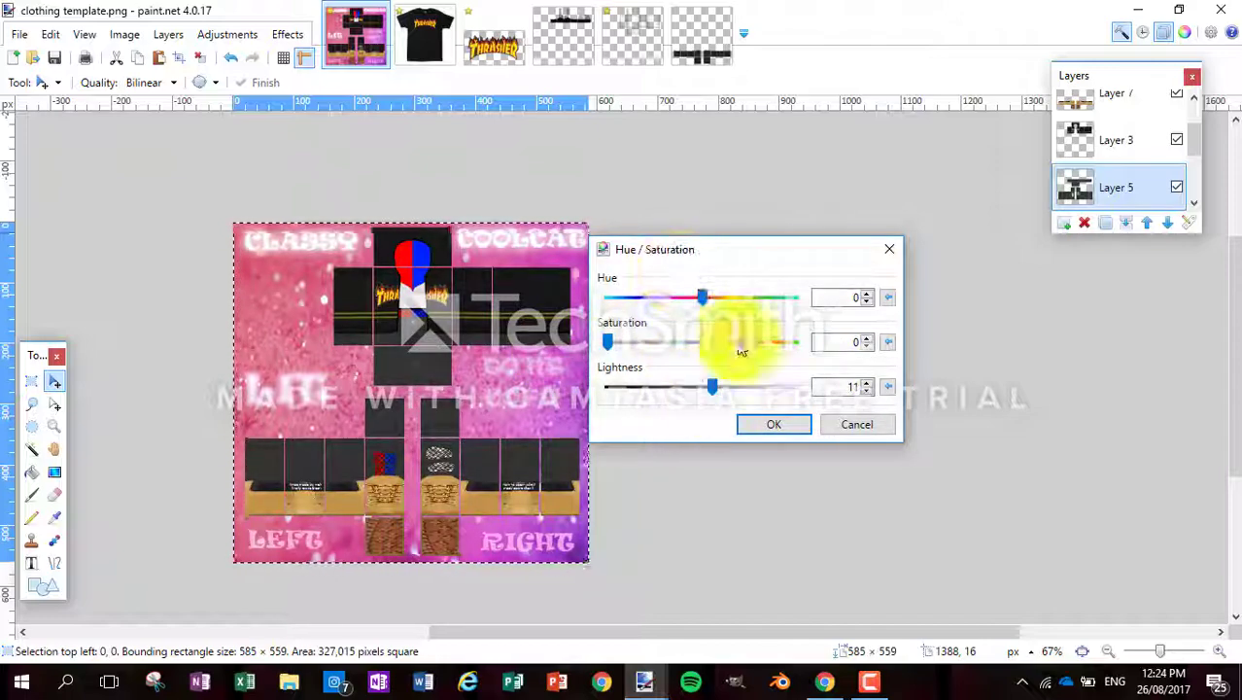
{"action": "left_click_drag", "start_coordinate": [734, 305], "coordinate": [683, 307]}
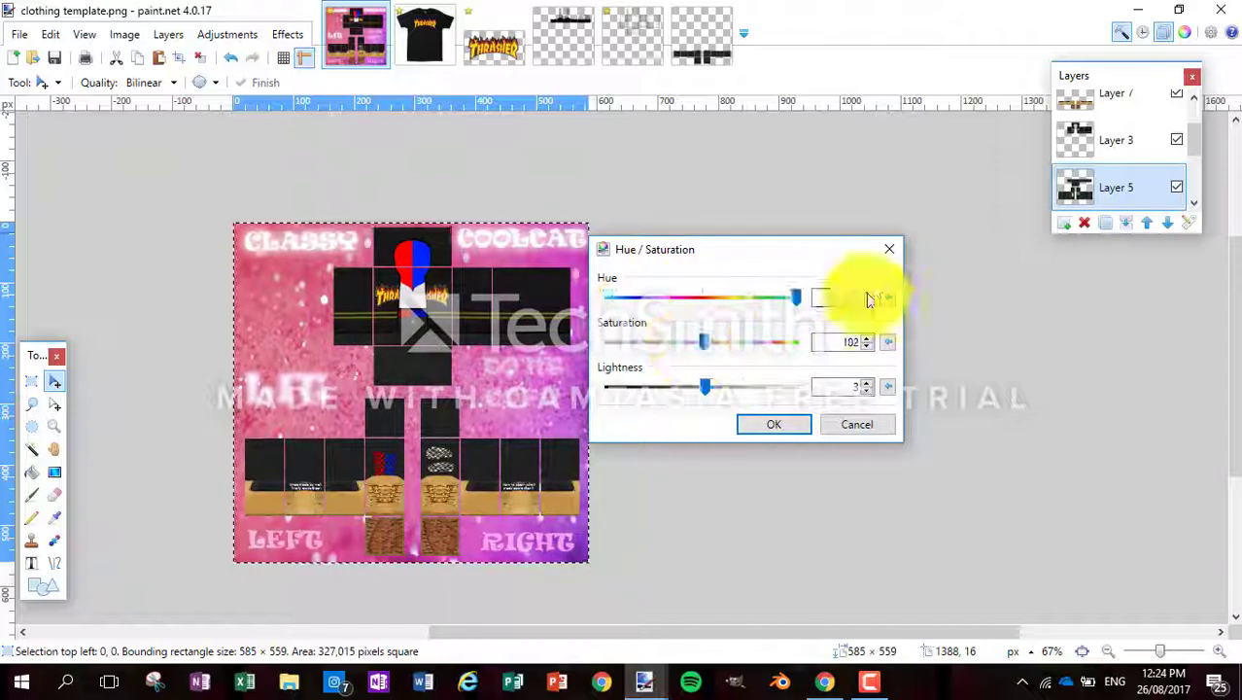
{"action": "key", "text": "Return"}
Step: Replace the black jeans with the white ripped jeans template from the Desktop pants folder
{"action": "key", "text": "ctrl+o"}
{"action": "double_click", "coordinate": [471, 311]}
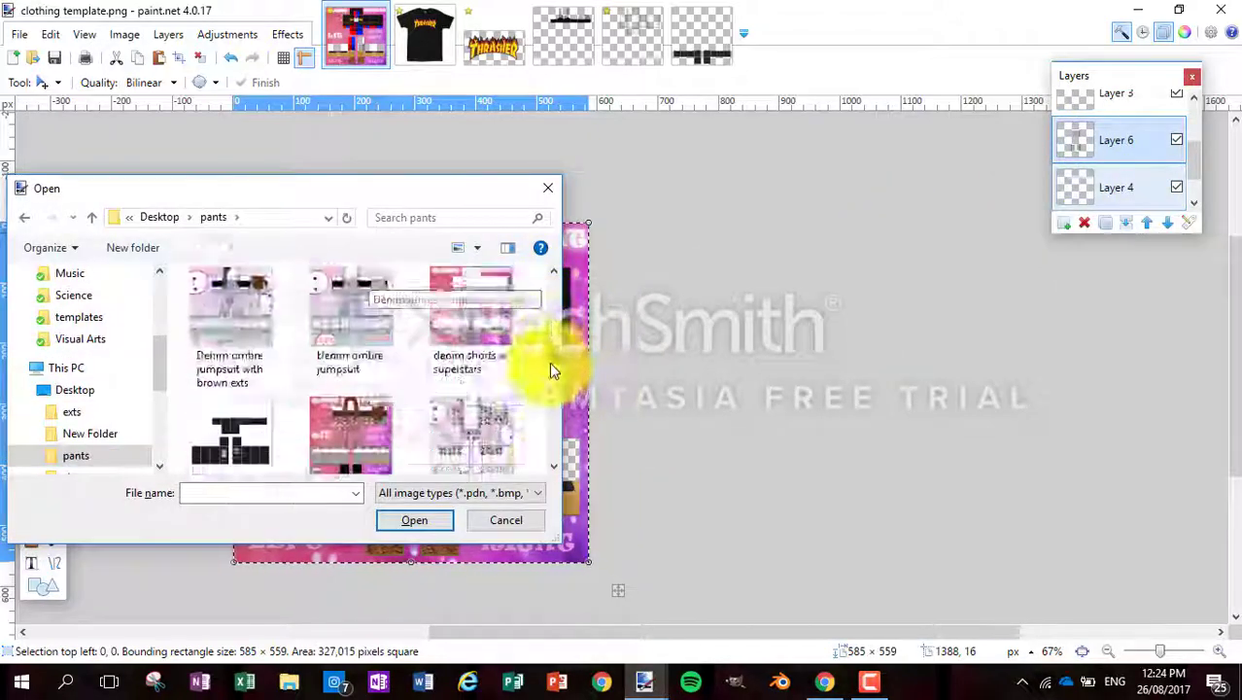
{"action": "scroll", "coordinate": [218, 375], "scroll_direction": "down", "scroll_amount": 3}
{"action": "double_click", "coordinate": [218, 374]}
{"action": "key", "text": "ctrl+plus"}
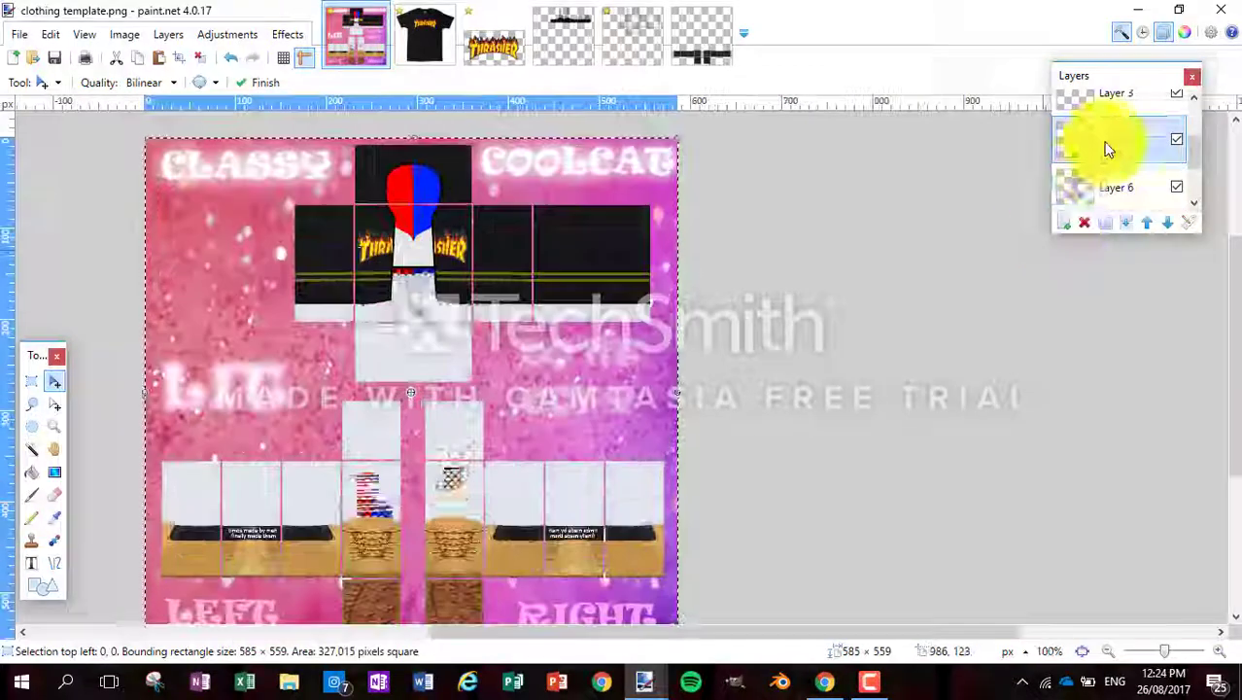
Step: Select the fishnet around the right leg on Layer 6, about 102 × 122 px, and shift it to fit the jeans' rip
{"action": "key", "text": "ctrl+minus"}
{"action": "key", "text": "ctrl+plus"}
{"action": "key", "text": "ctrl+plus"}
{"action": "key", "text": "ctrl+plus"}
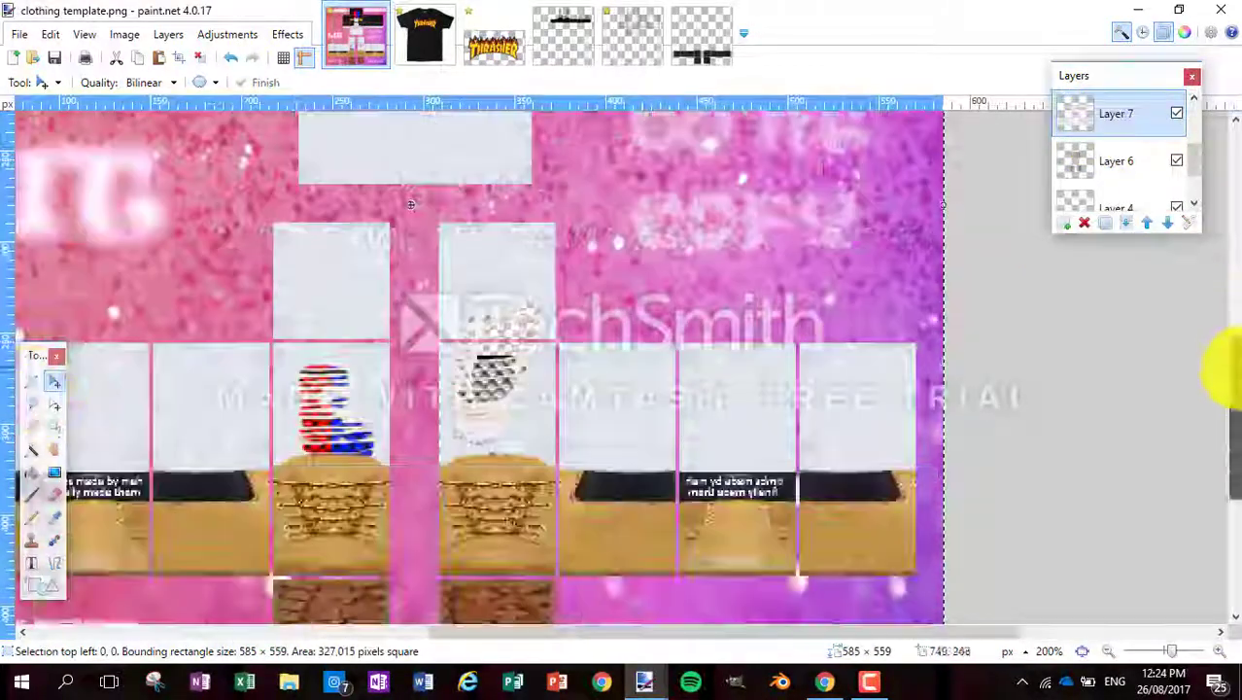
{"action": "key", "text": "alt+Page_Down"}
{"action": "key", "text": "s"}
{"action": "mouse_move", "coordinate": [216, 436]}
{"action": "left_mouse_down"}
{"action": "mouse_move", "coordinate": [380, 325]}
{"action": "mouse_move", "coordinate": [545, 258]}
{"action": "left_mouse_up"}
{"action": "key", "text": "m"}
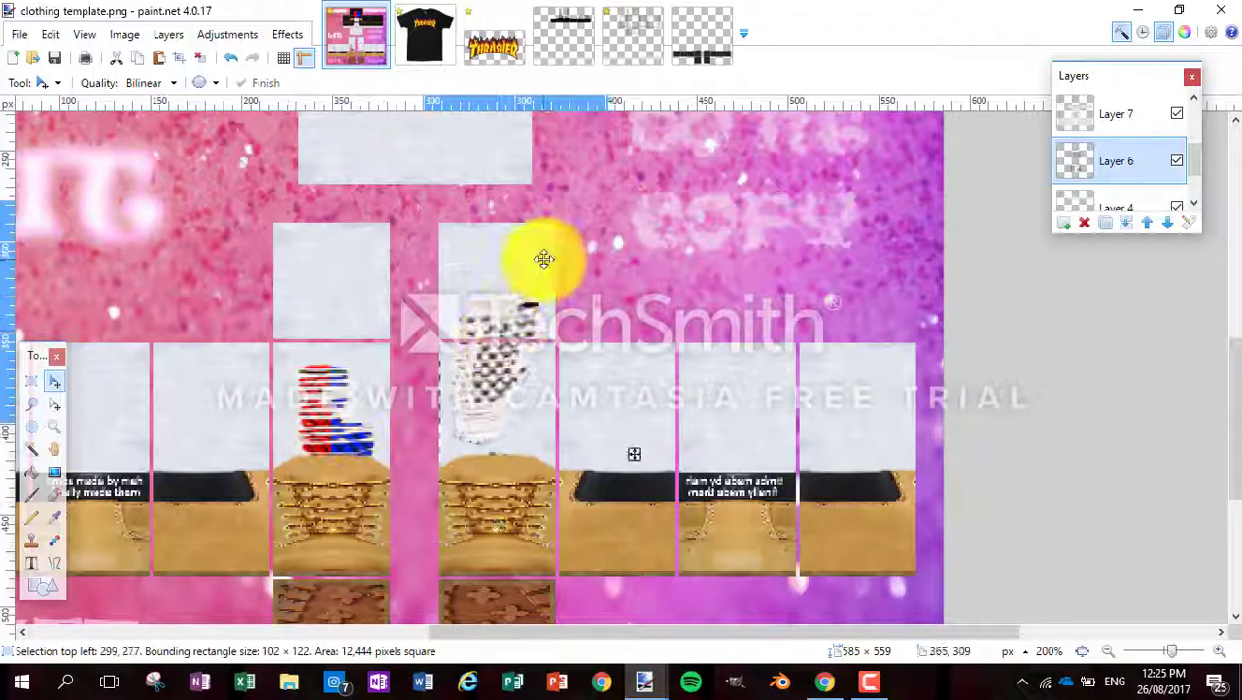
Step: Select a narrow strip of about 4 × 72 px along the inner edge of the right leg on the white jeans' layer
{"action": "left_click", "coordinate": [1070, 121]}
{"action": "key", "text": "s"}
{"action": "left_click_drag", "start_coordinate": [448, 337], "coordinate": [442, 471]}
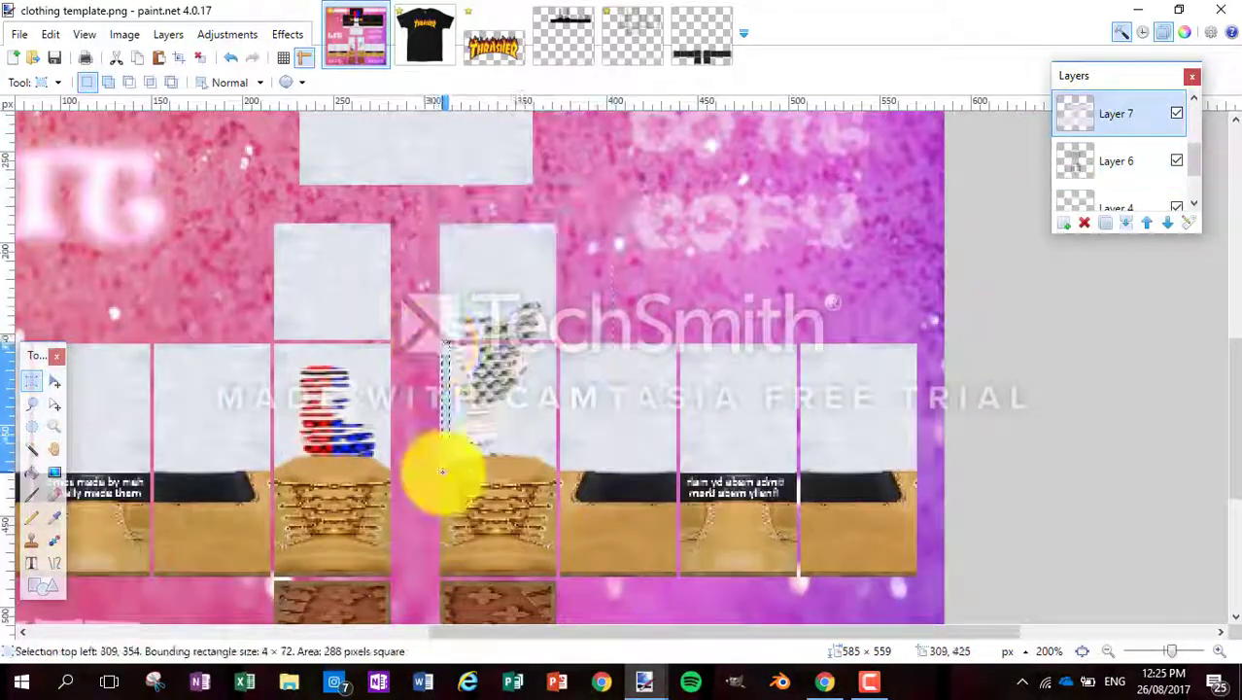
Step: Clear the selection and delete the red and blue guide layer beneath the clothing
{"action": "key", "text": "ctrl+minus"}
{"action": "key", "text": "ctrl+minus"}
{"action": "key", "text": "ctrl+minus"}
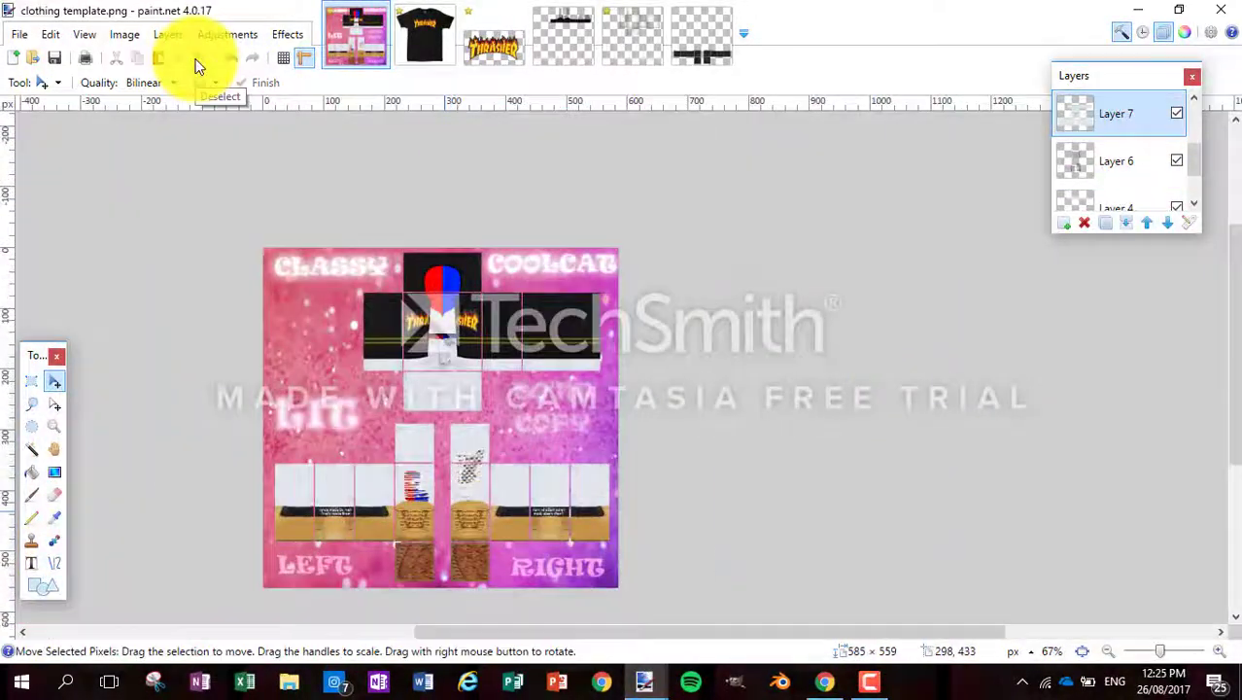
{"action": "scroll", "coordinate": [1120, 185], "scroll_direction": "down", "scroll_amount": 3}
{"action": "left_click", "coordinate": [1115, 192]}
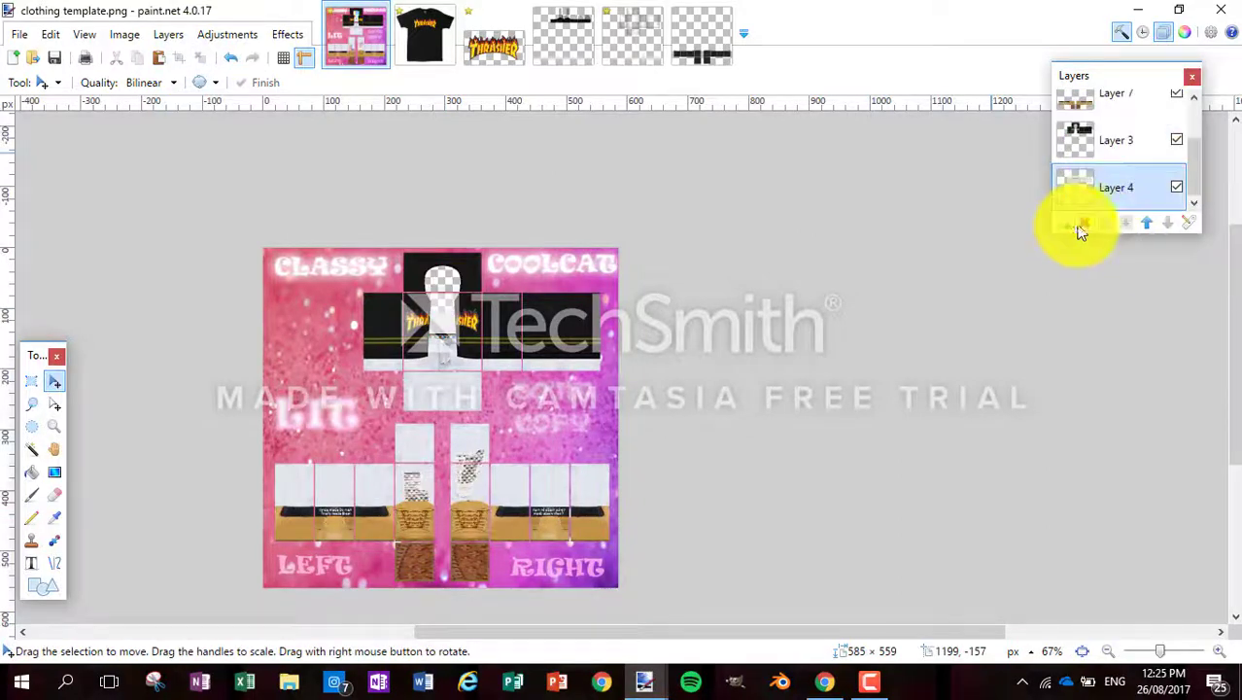
Step: Copy the entire black Thrasher shirt layer into a new image, and return to the clothing template
{"action": "key", "text": "ctrl+a"}
{"action": "key", "text": "ctrl+c"}
{"action": "key", "text": "ctrl+alt+v"}
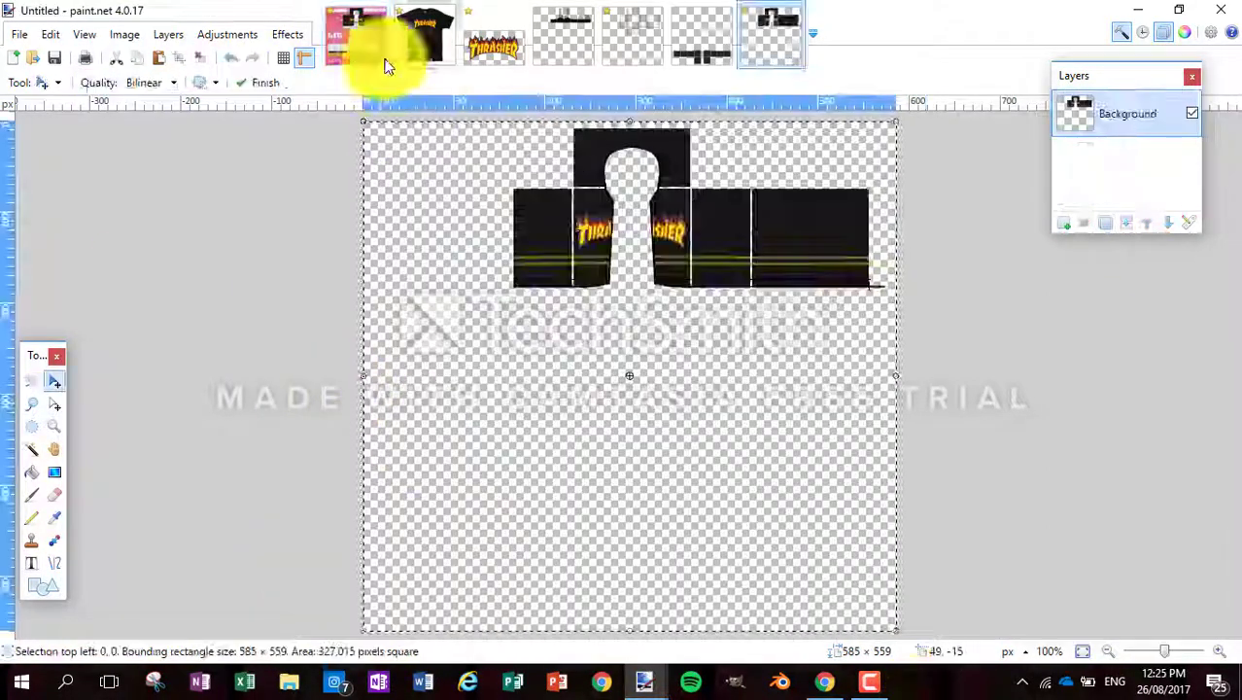
{"action": "left_click", "coordinate": [381, 54]}
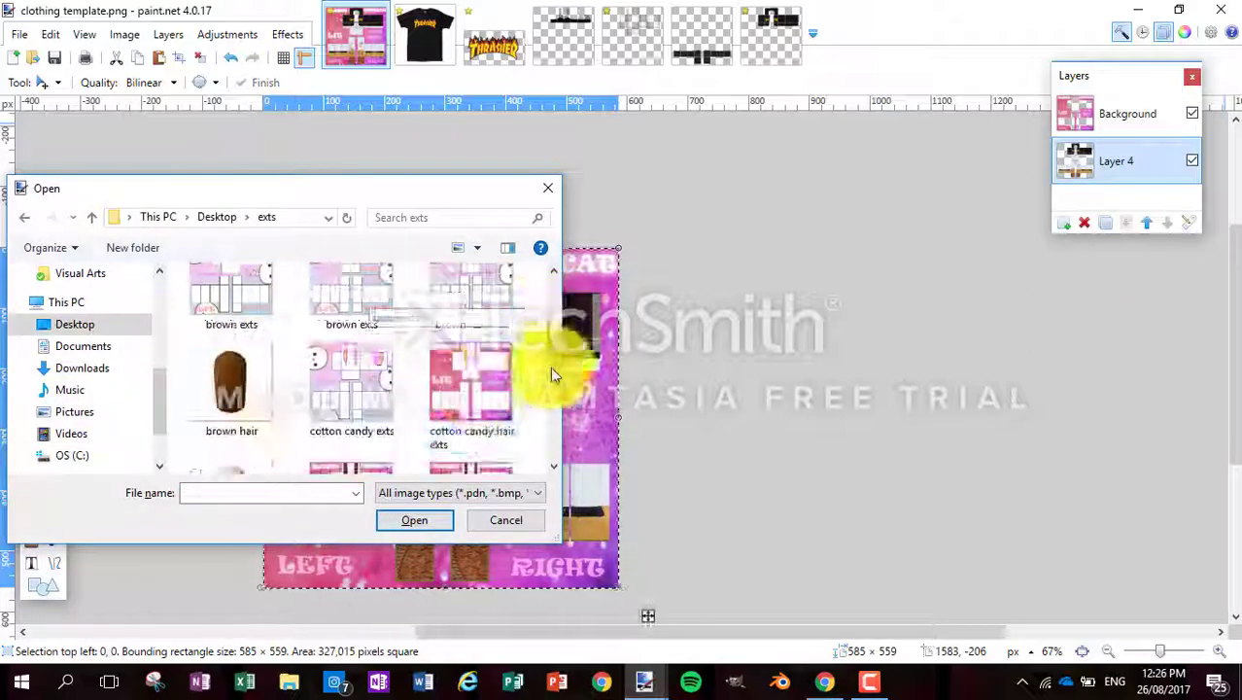
Step: Open the hair extension templates from the Desktop exts folder, and merge the clothing template into a single layer
{"action": "left_click", "coordinate": [472, 384]}
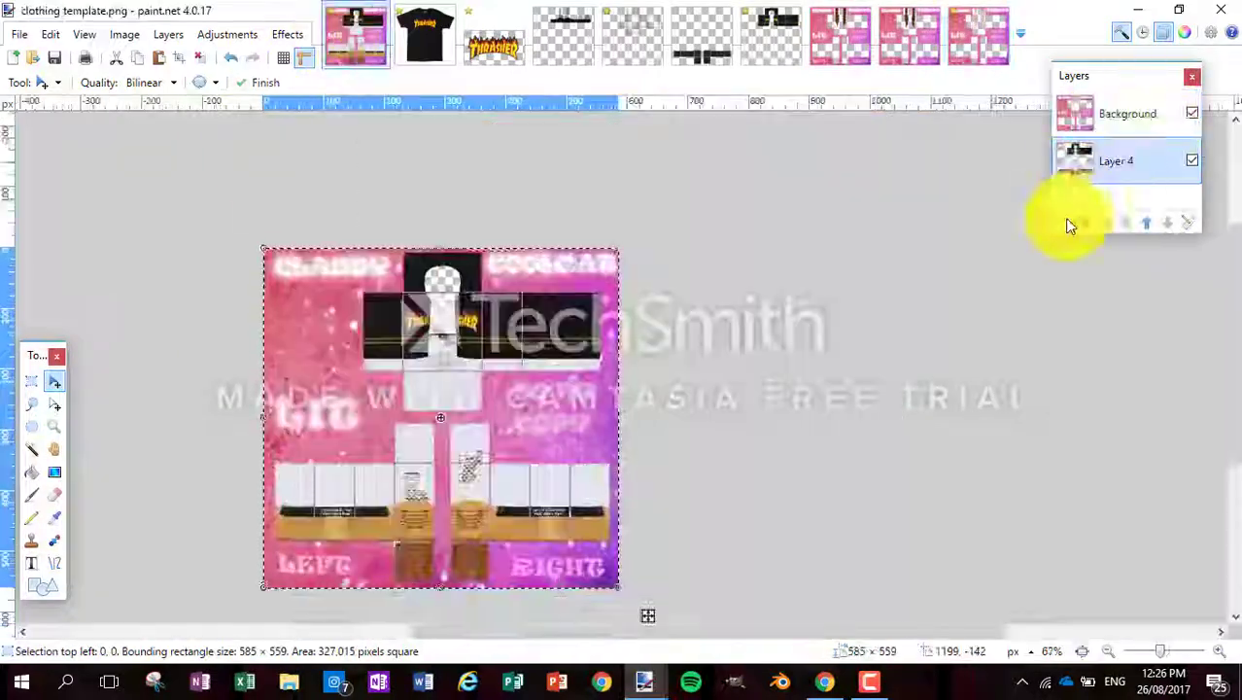
{"action": "left_click", "coordinate": [1064, 222]}
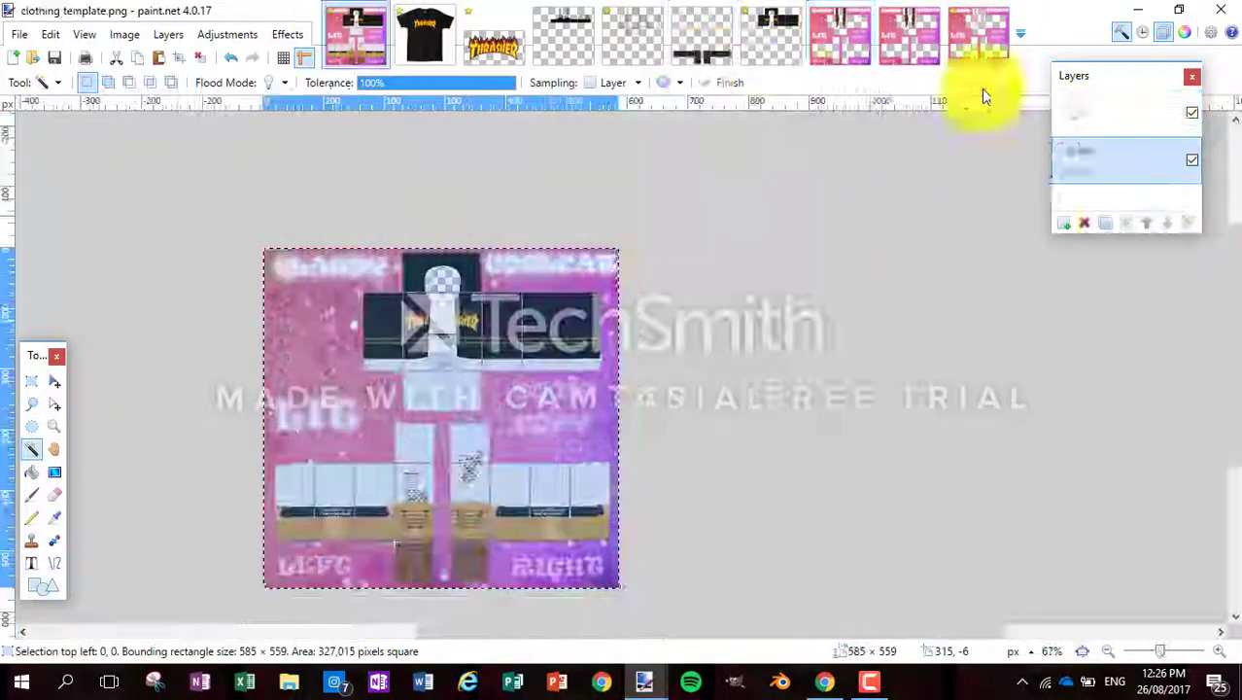
{"action": "left_click", "coordinate": [1065, 226]}
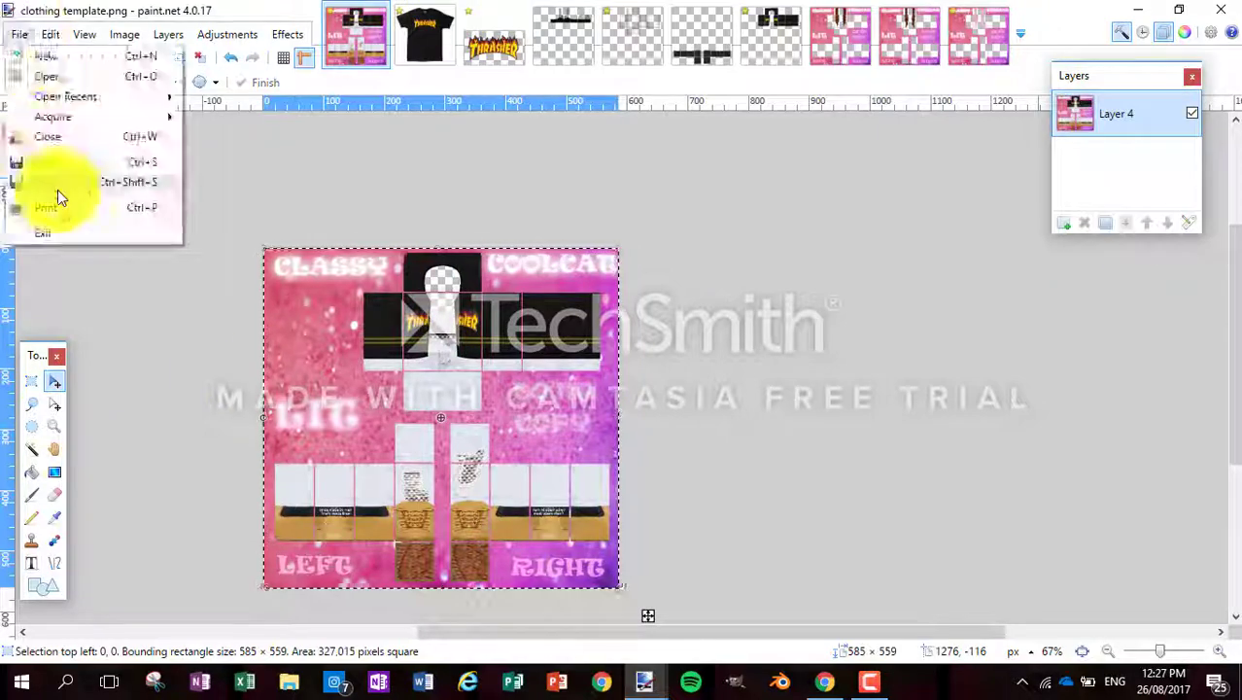
Step: Save the template as the PNG "thrasher jacket w midwash jeans & fishnets" in the Desktop pants folder
{"action": "left_click", "coordinate": [56, 192]}
{"action": "type", "text": "thrasher jacket w/"}
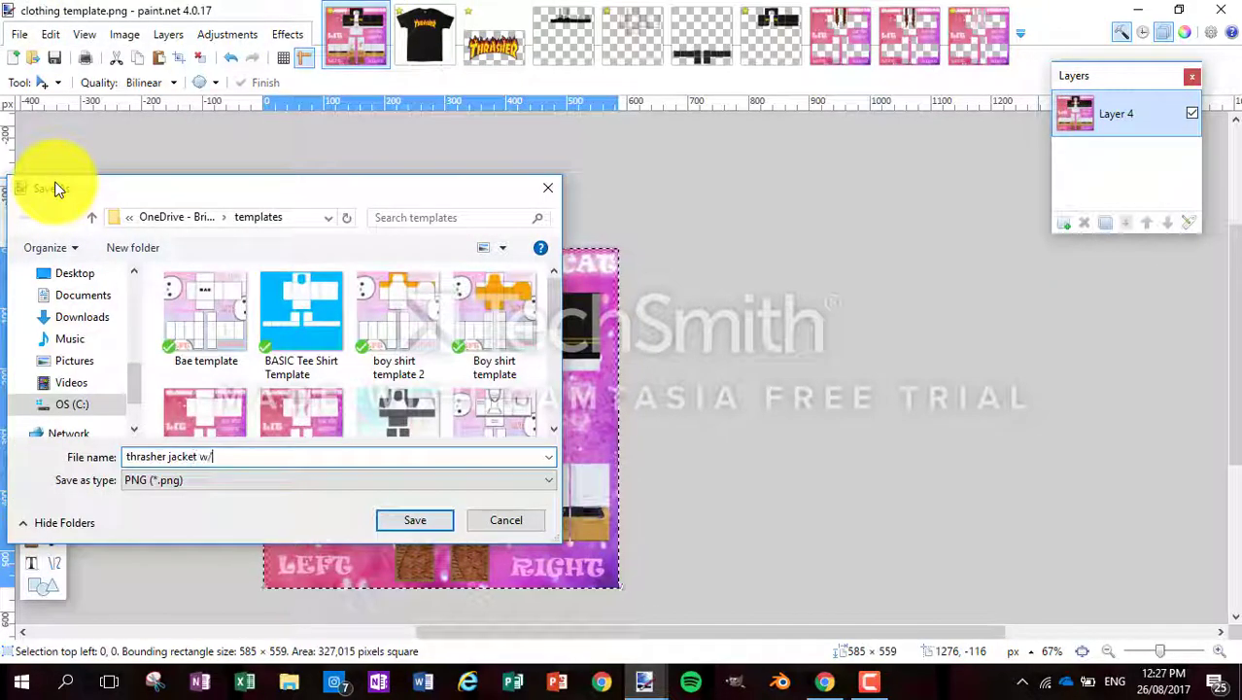
{"action": "left_click_drag", "start_coordinate": [56, 188], "coordinate": [789, 221]}
{"action": "type", "text": "ml"}
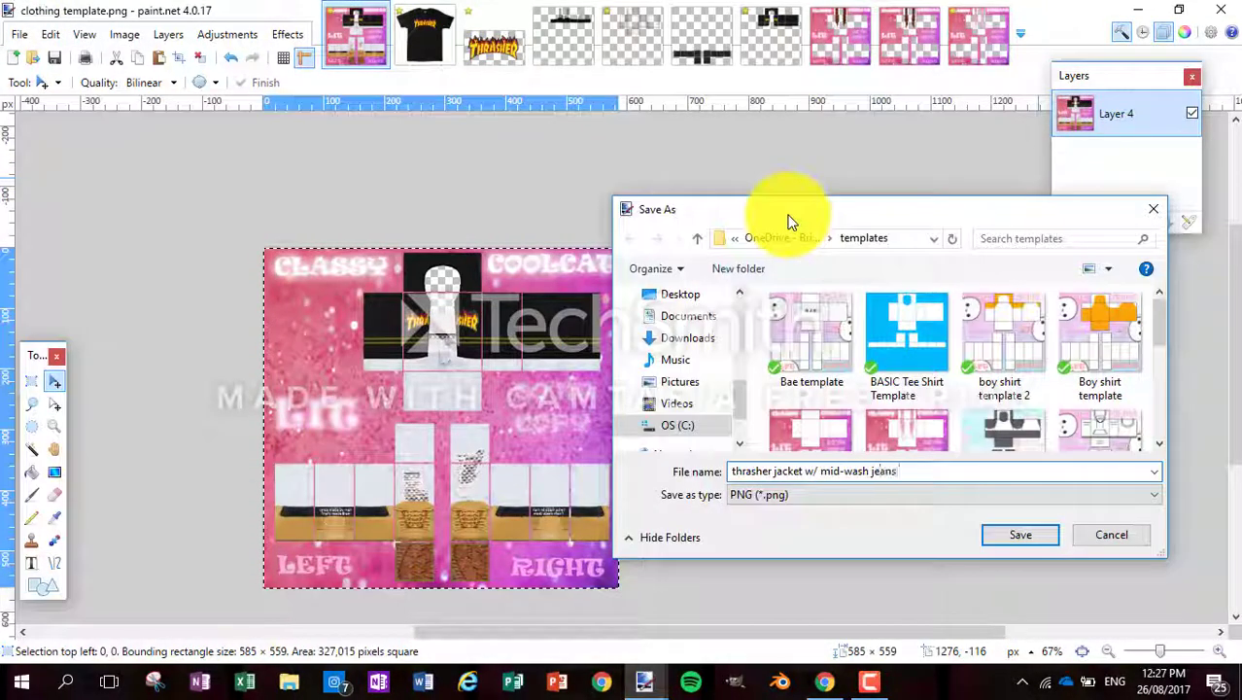
{"action": "left_click", "coordinate": [674, 324]}
{"action": "key", "text": "Return"}
{"action": "key", "text": "Return"}
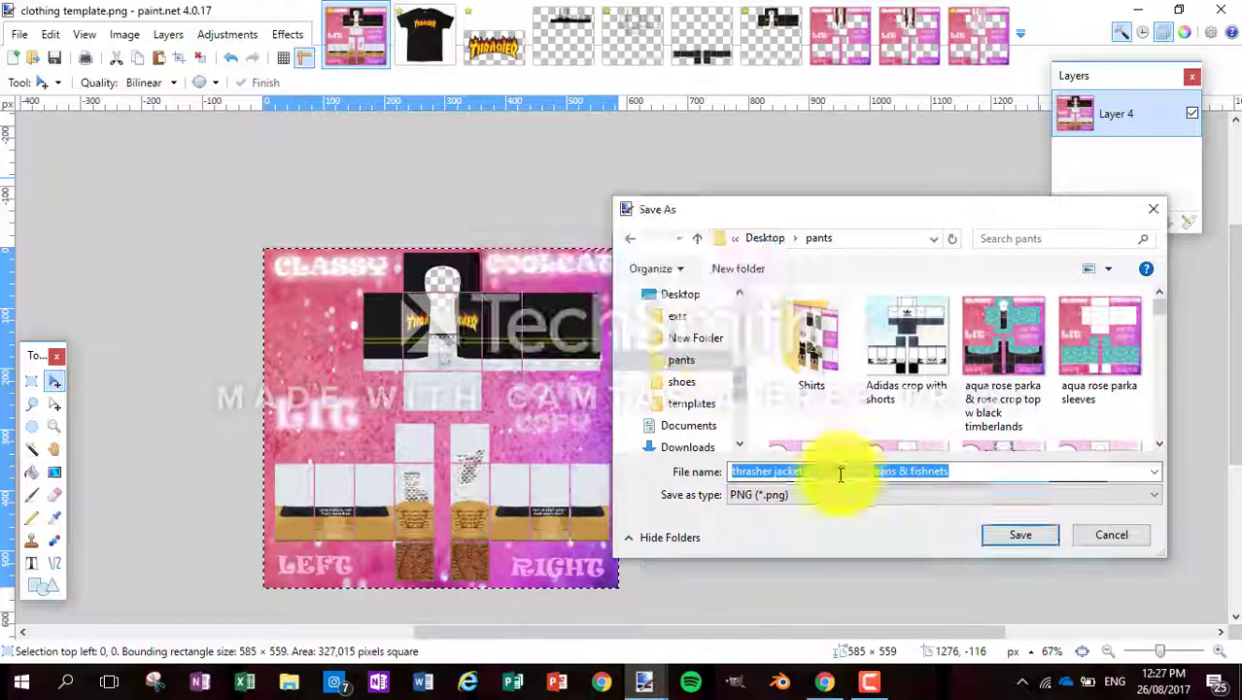
{"action": "key", "text": "Return"}
{"action": "key", "text": "Return"}
{"action": "left_click", "coordinate": [808, 471]}
{"action": "key", "text": "BackSpace"}
{"action": "left_click", "coordinate": [1016, 535]}
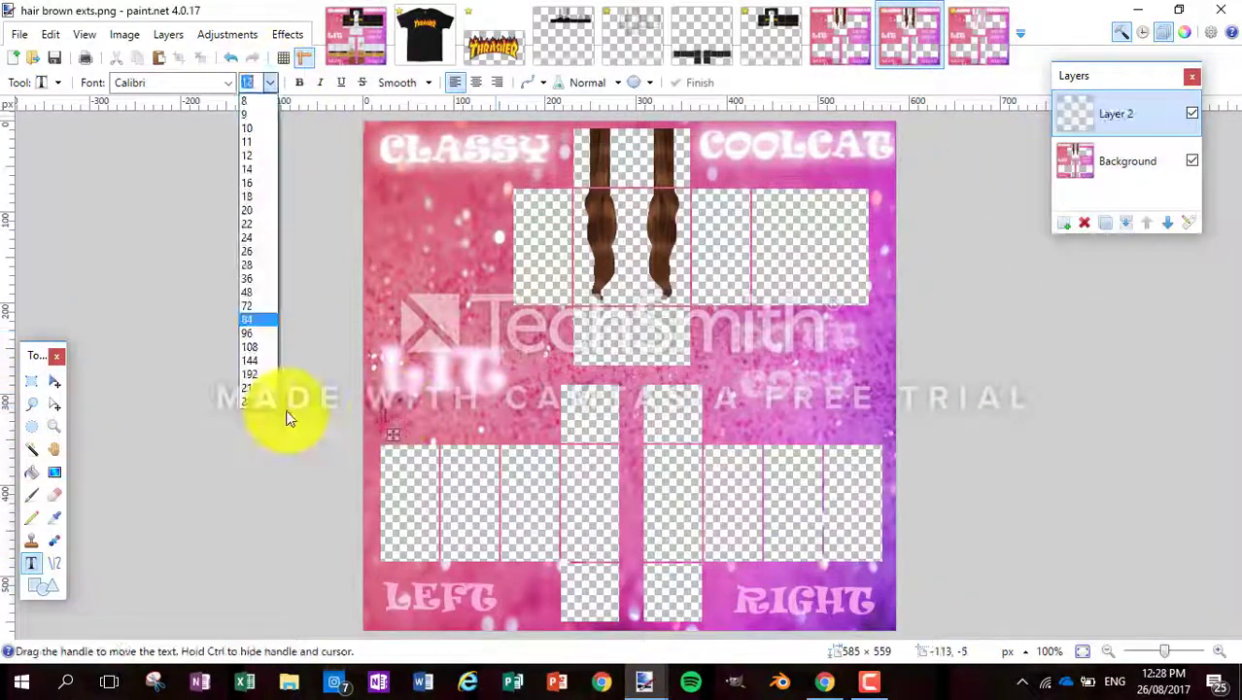
Step: Write "thank" in 96-size Calibri text on Layer 2 of hair brown exts.png, and return to the saved Thrasher template
{"action": "left_click", "coordinate": [247, 333]}
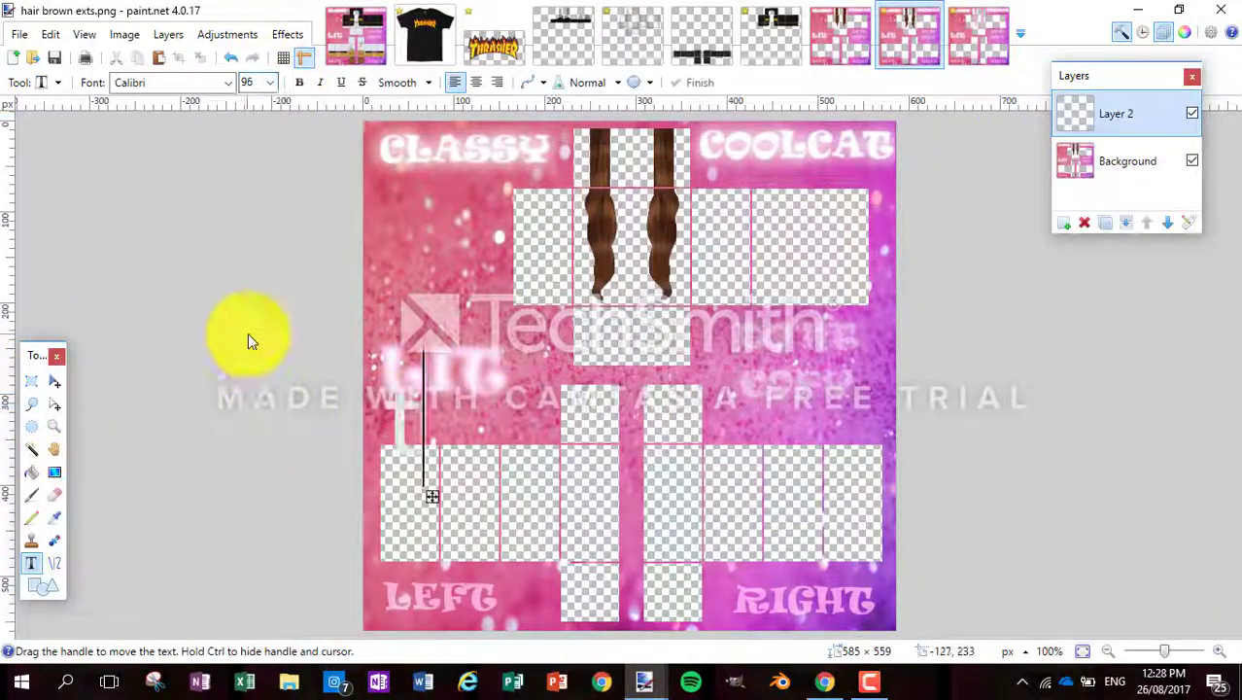
{"action": "type", "text": "thank"}
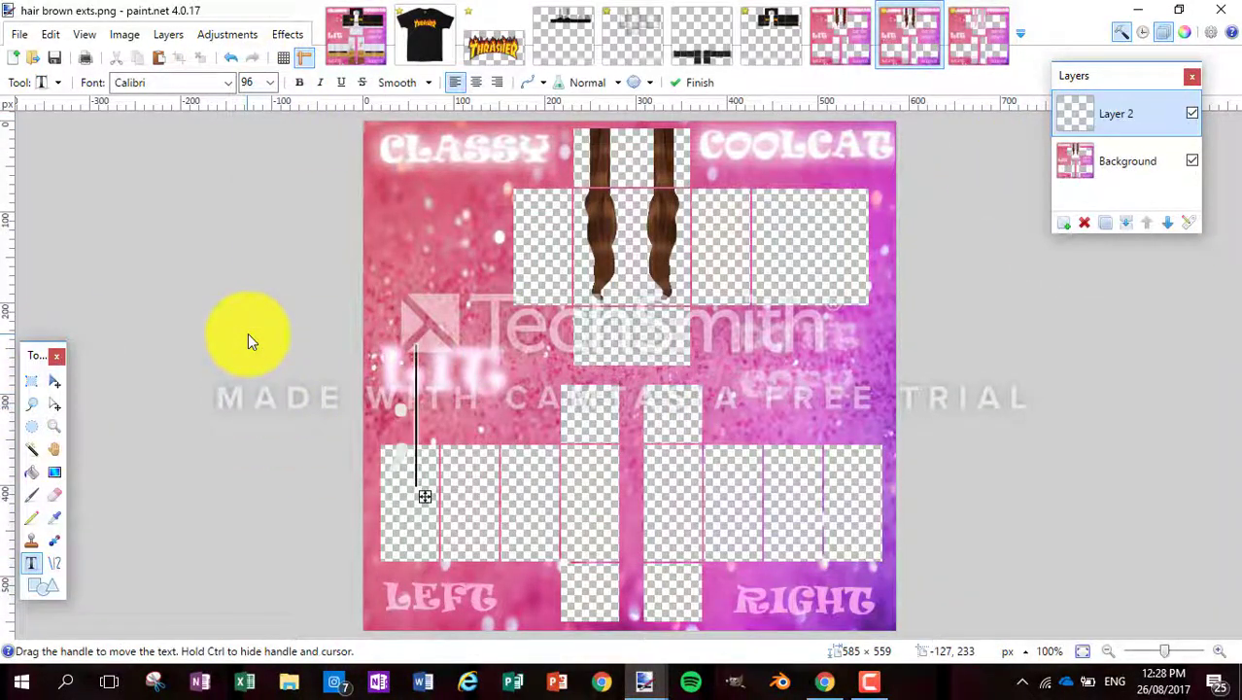
{"action": "left_click", "coordinate": [354, 37]}
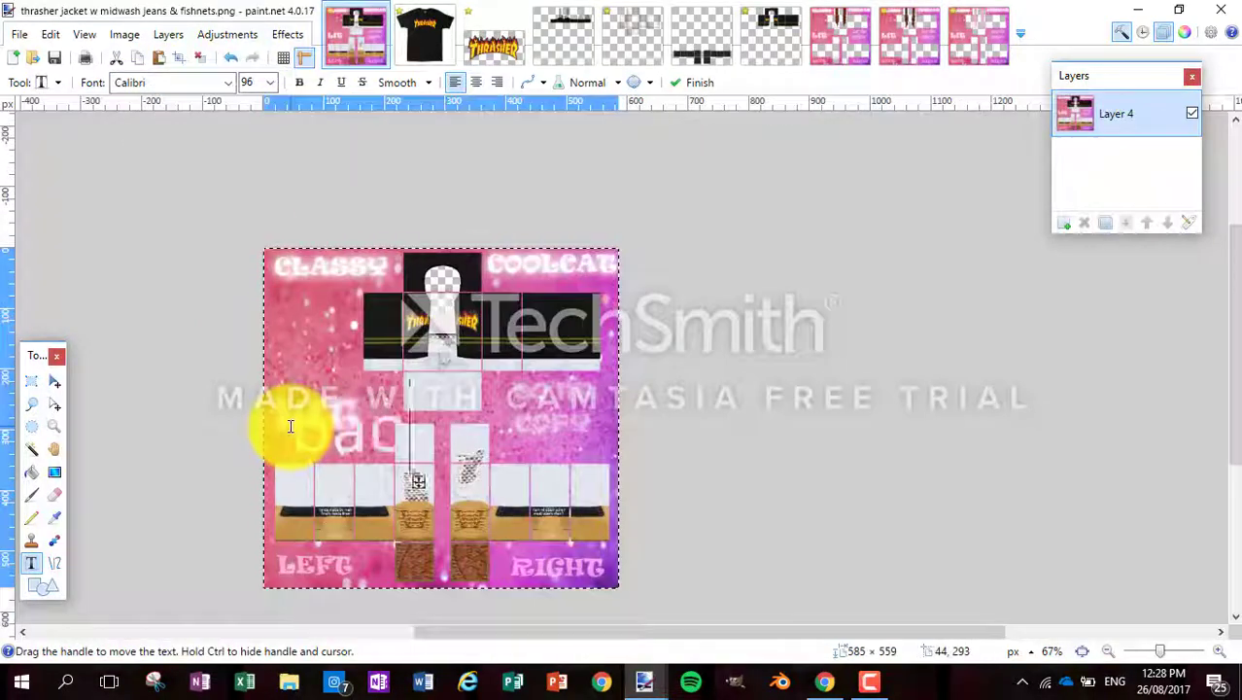